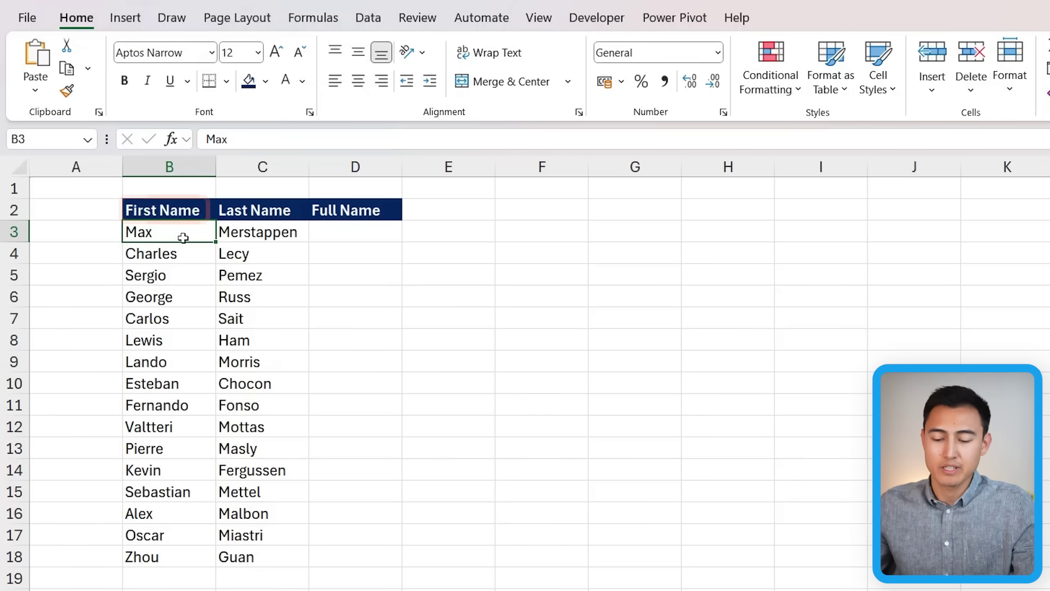
# Try a CONCAT formula in D3 joining the first name B3 and last name C3.
pyautogui.press('Right')
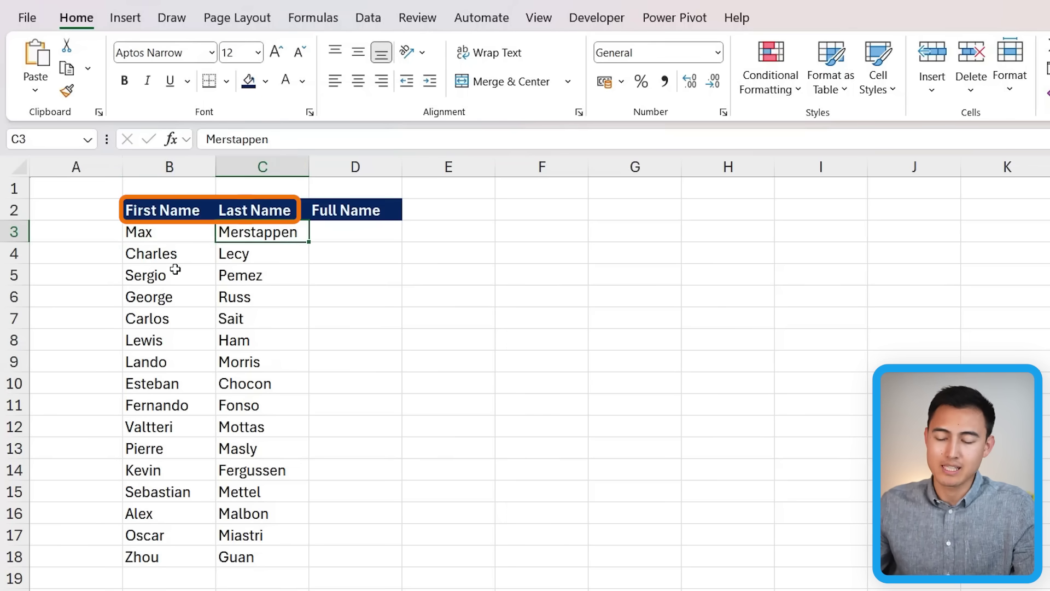
pyautogui.press('Right')
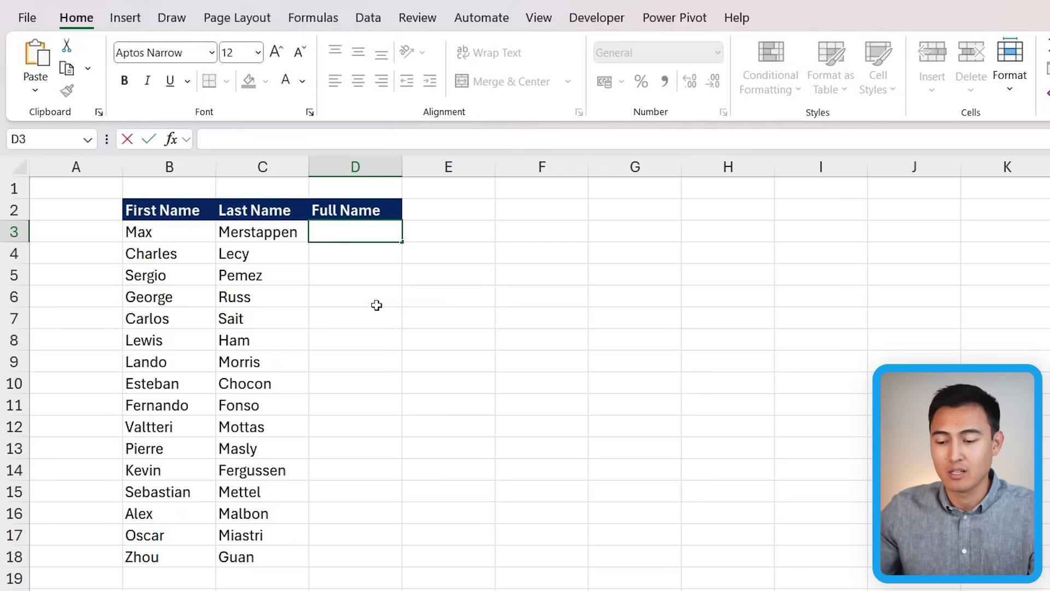
pyautogui.press('F2')
pyautogui.write('=conca')
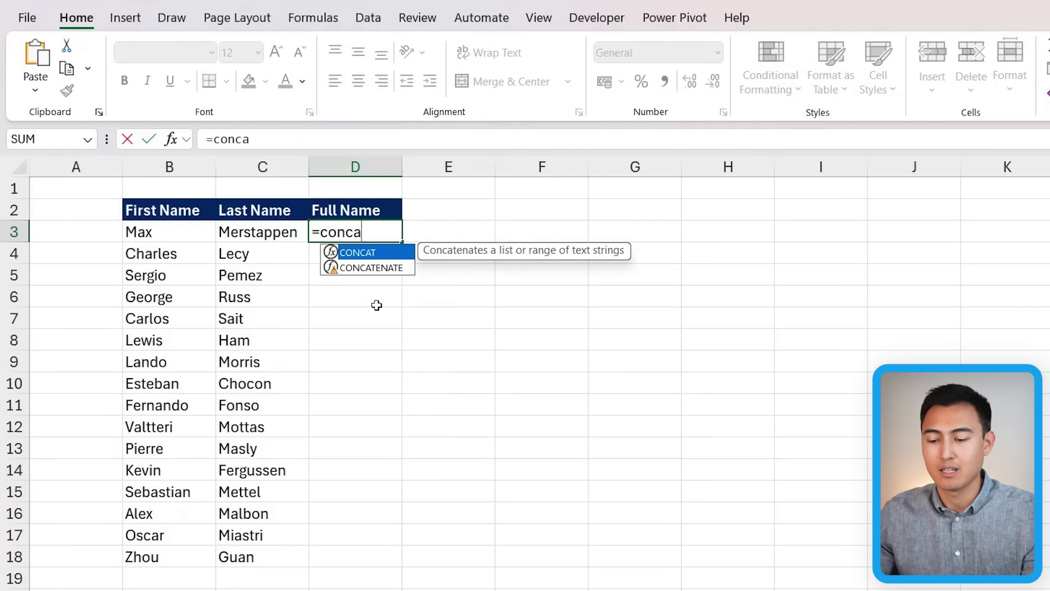
pyautogui.press('Tab')
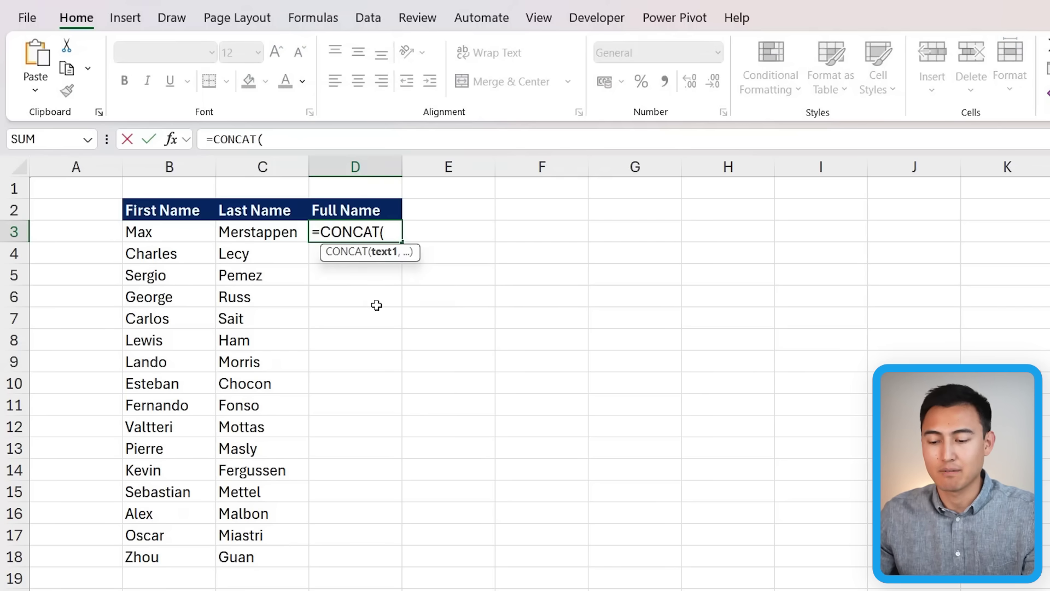
pyautogui.press('Left')
pyautogui.press('Left')
pyautogui.write(',')
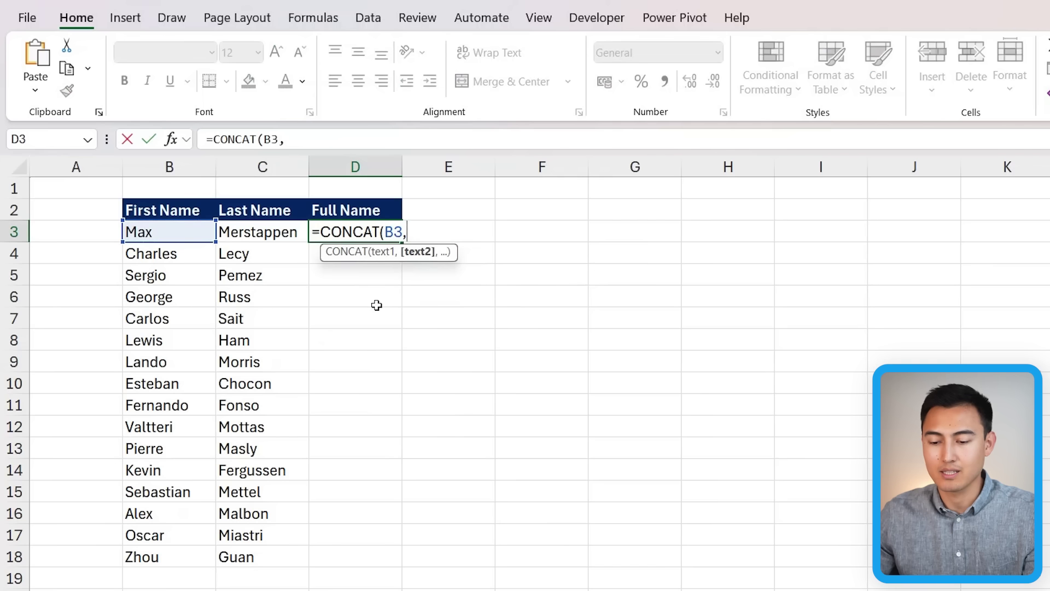
pyautogui.press('Left')
pyautogui.press('Return')
pyautogui.press('Up')
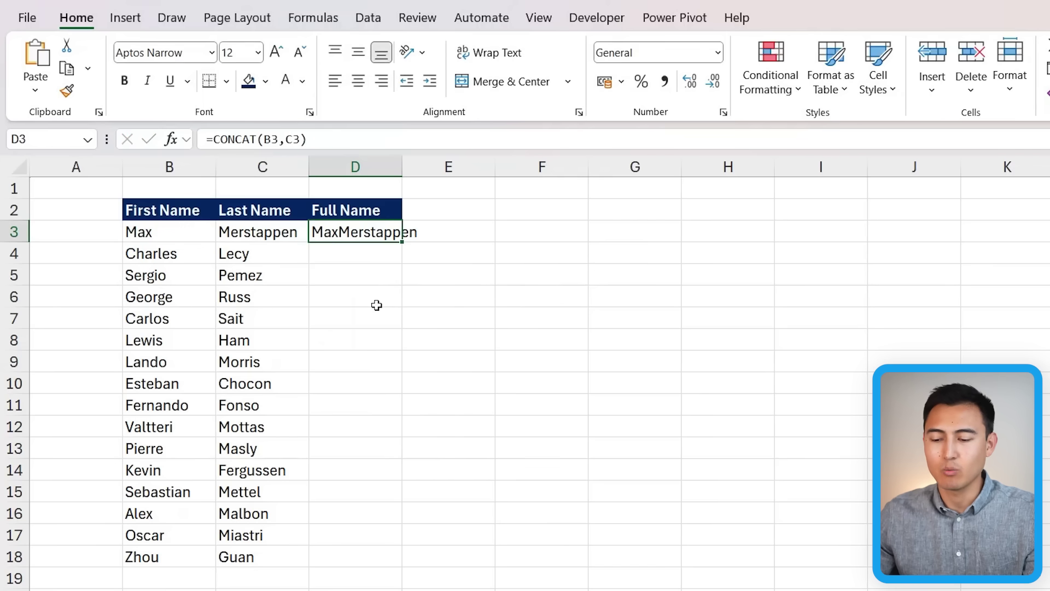
# Try an =B3&C3 ampersand formula in E3 and compare it with D3.
pyautogui.press('Right')
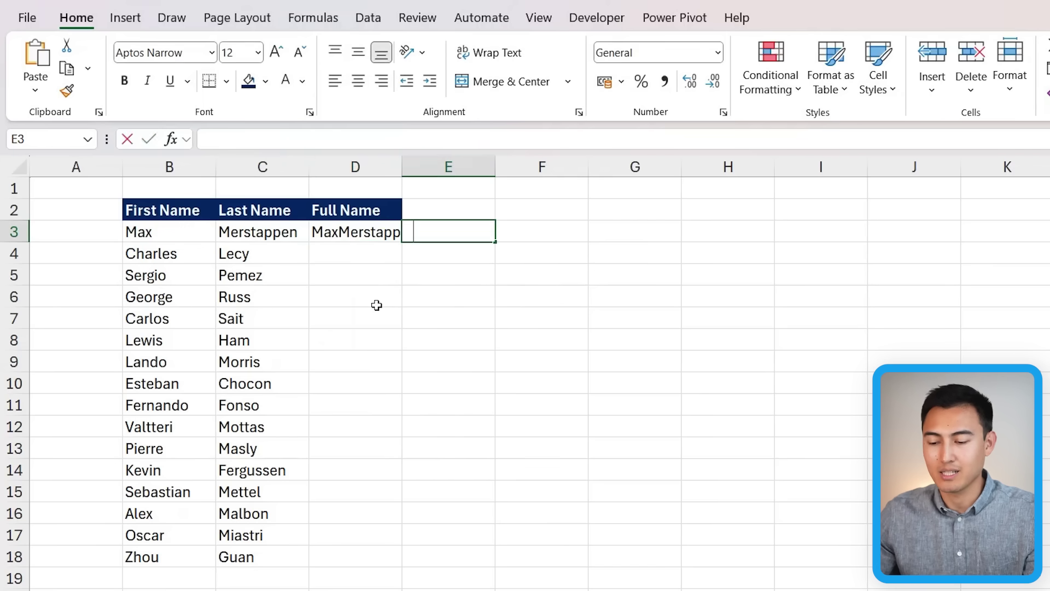
pyautogui.write('=')
pyautogui.press('Left')
pyautogui.press('Left')
pyautogui.press('Left')
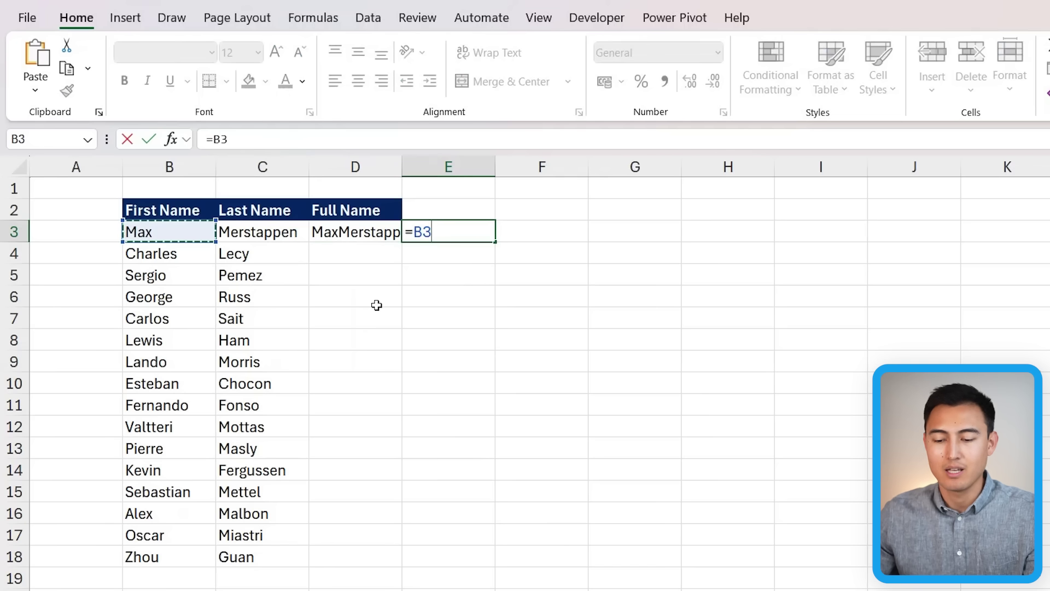
pyautogui.write('&')
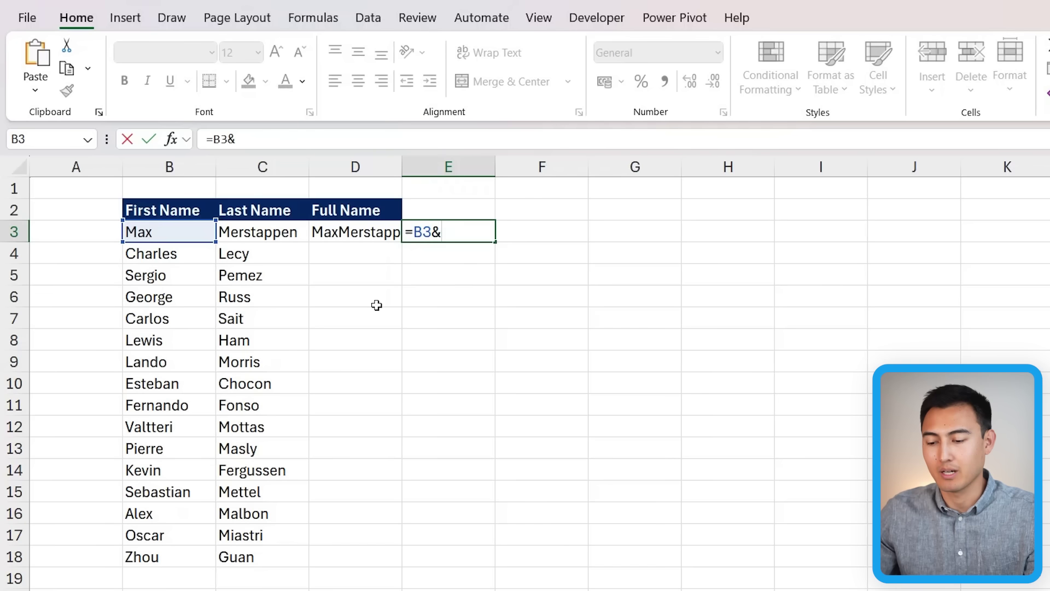
pyautogui.press('Left')
pyautogui.press('Left')
pyautogui.press('Return')
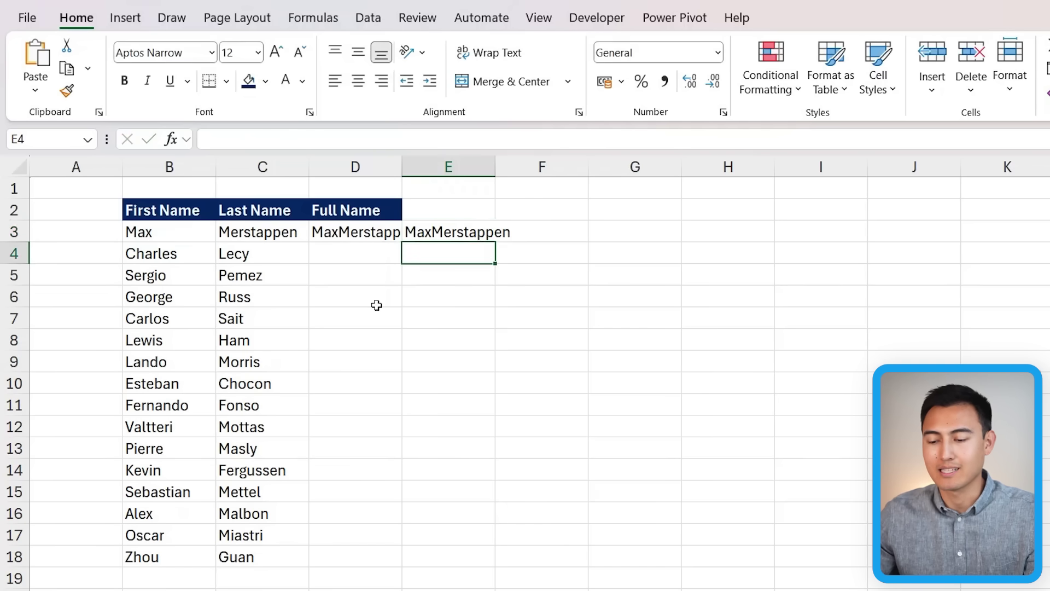
pyautogui.press('Up')
pyautogui.press('Left')
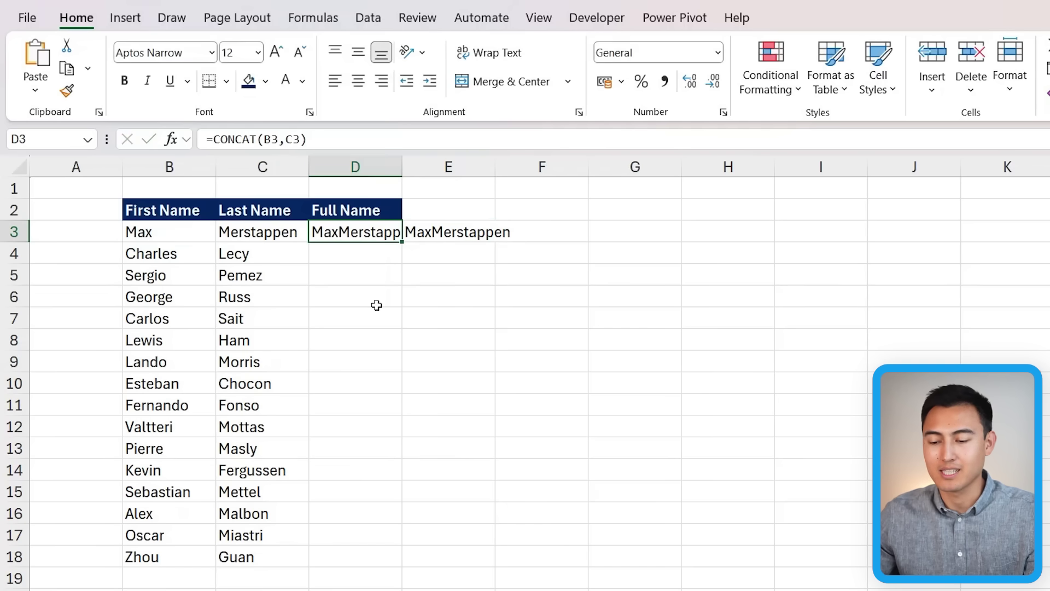
pyautogui.press('Right')
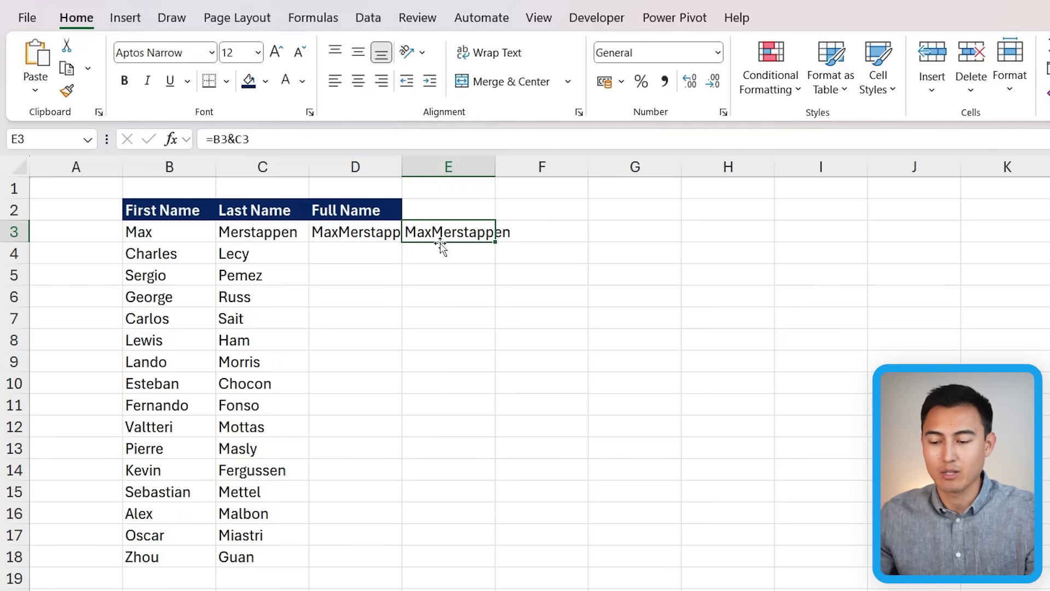
# Clear both trial formulas from D3:E3.
pyautogui.press('Left')
pyautogui.hotkey('shift', 'Right')
pyautogui.press('Delete')
pyautogui.hotkey('shift', 'Left')
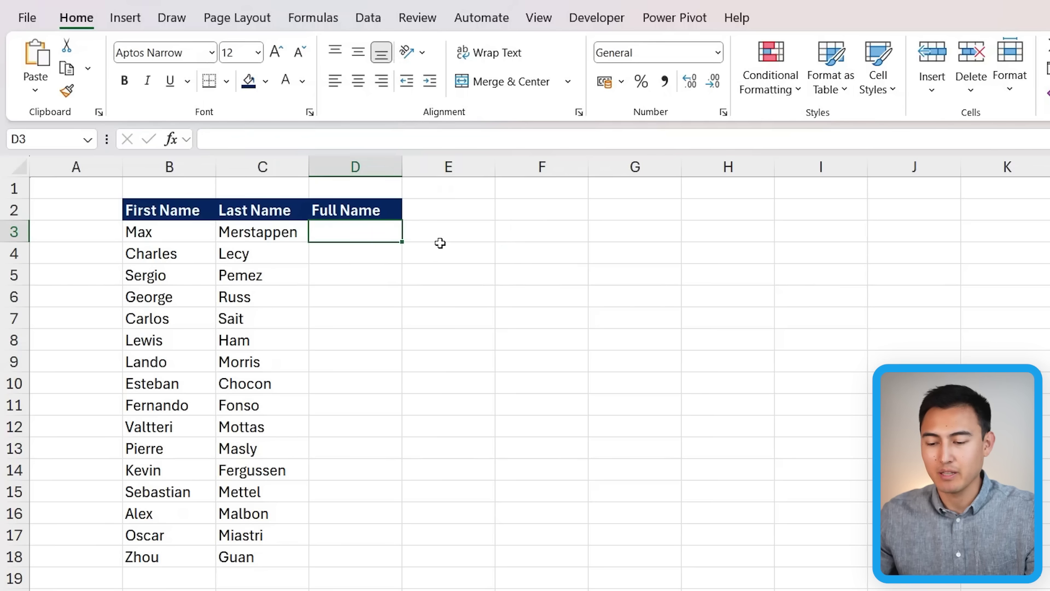
# Enter =TEXTJOIN(" ",TRUE,B3,C3) in D3 so it shows Max Merstappen.
pyautogui.write('=textjo')
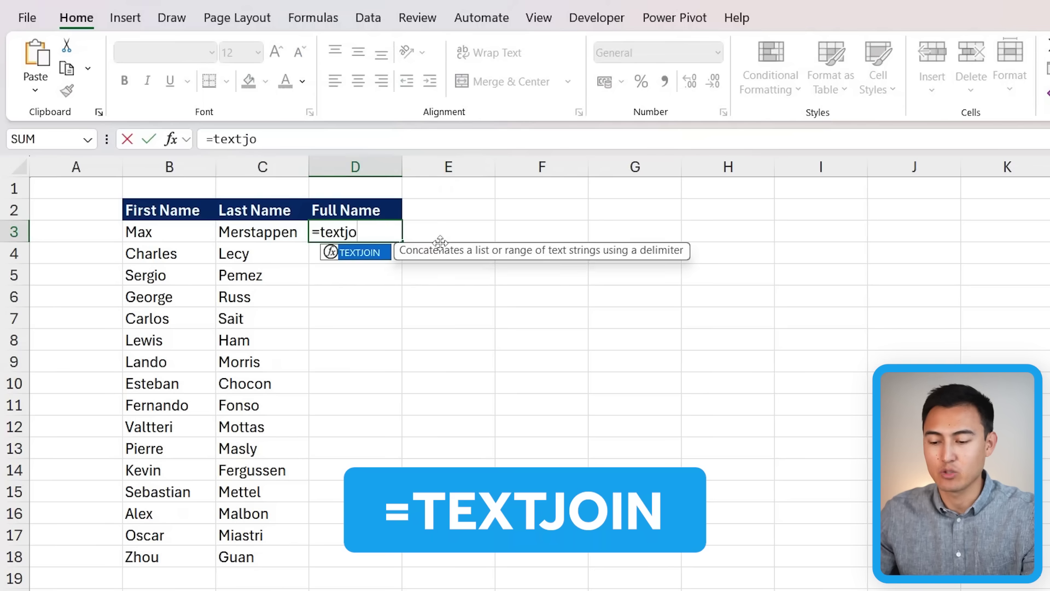
pyautogui.press('Tab')
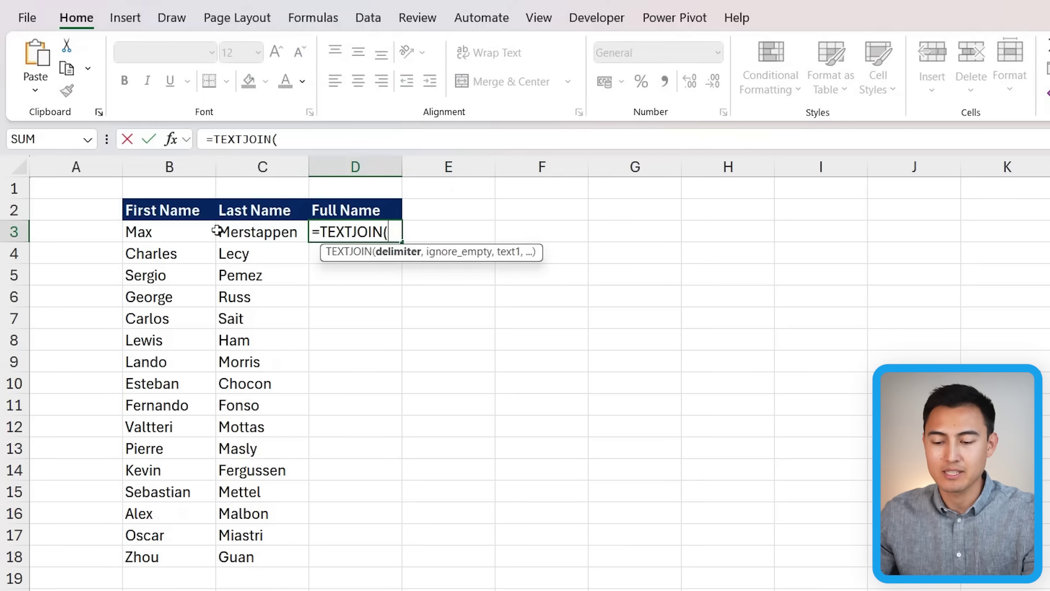
pyautogui.write('" ",')
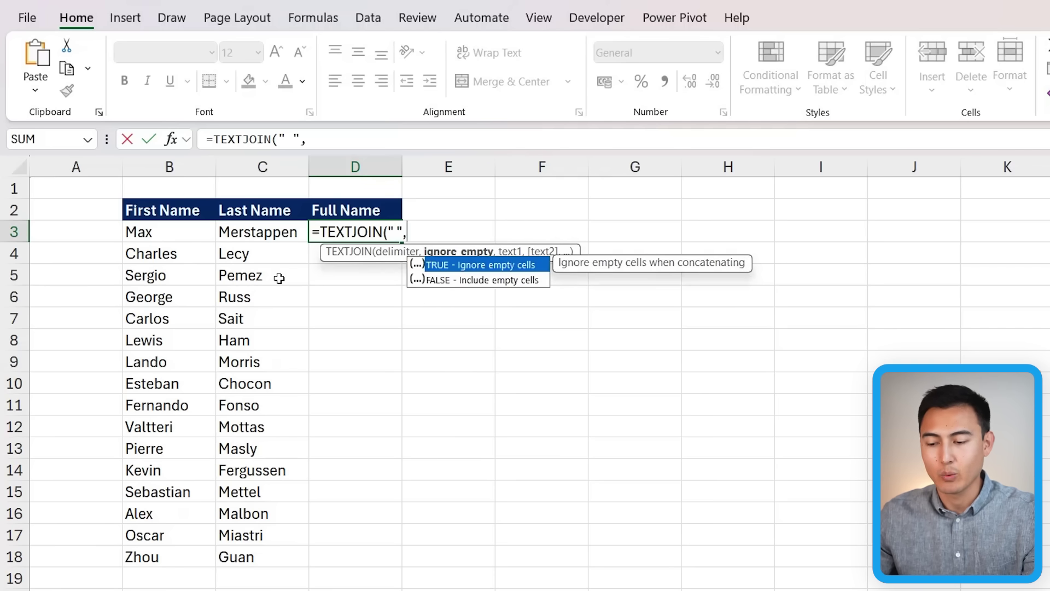
pyautogui.press('Tab')
pyautogui.write(',')
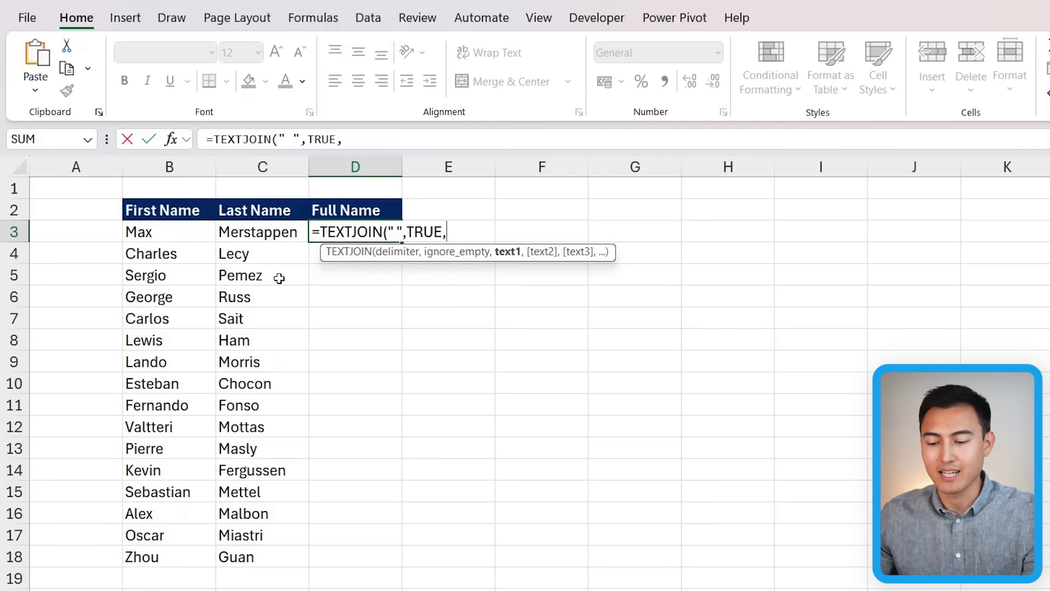
pyautogui.press('Left')
pyautogui.press('Left')
pyautogui.write(',')
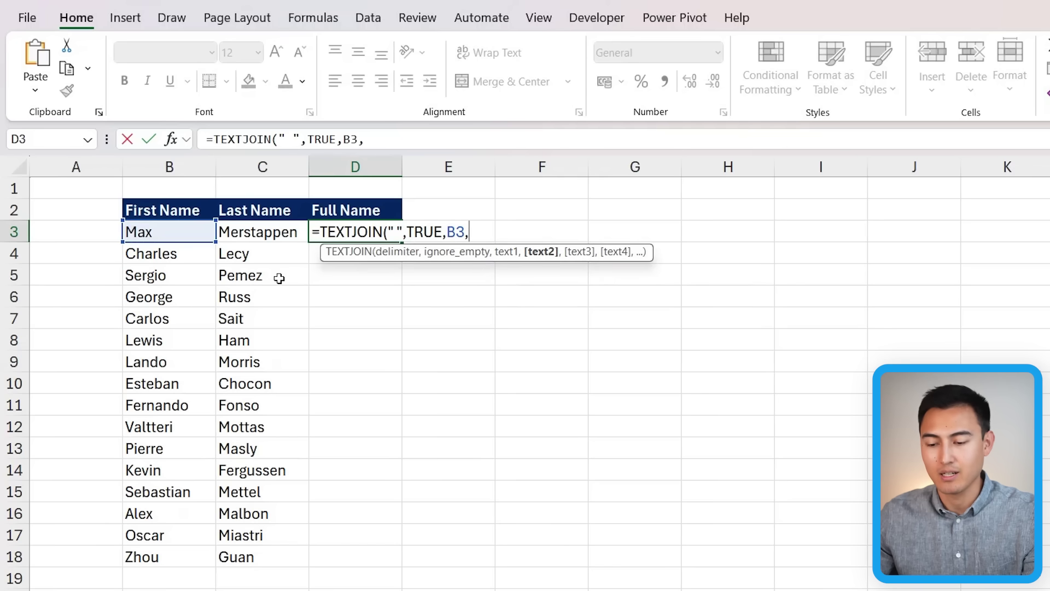
pyautogui.press('Left')
pyautogui.press('Left')
pyautogui.press('Right')
pyautogui.write(')')
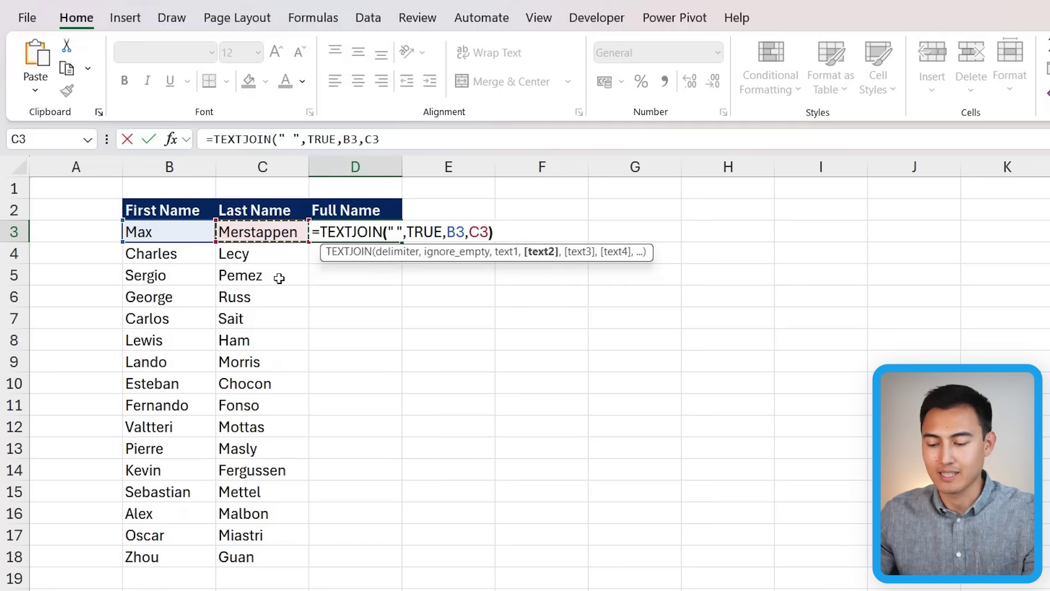
pyautogui.press('Return')
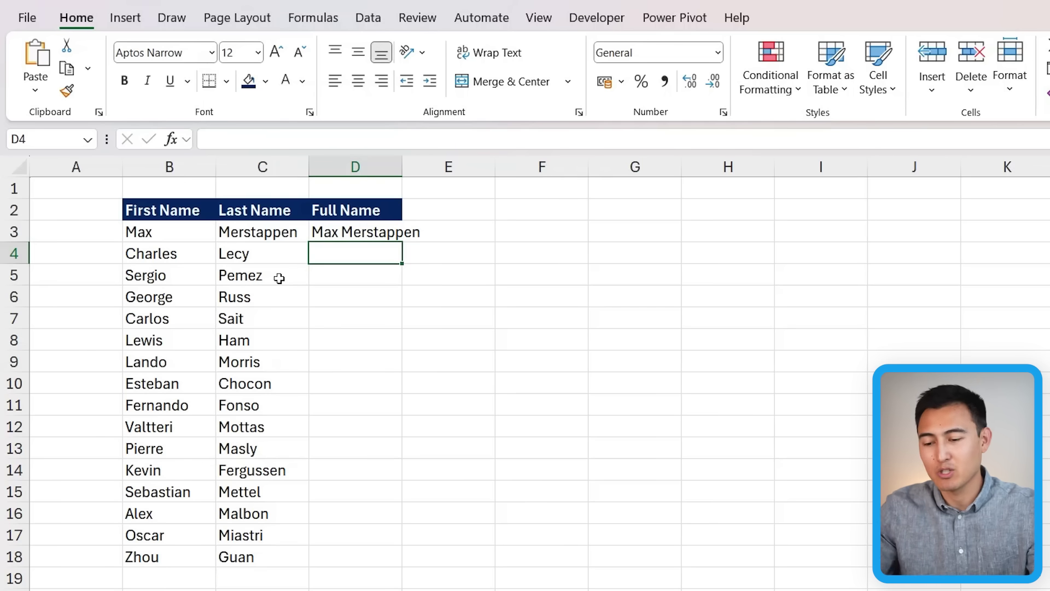
pyautogui.press('Up')
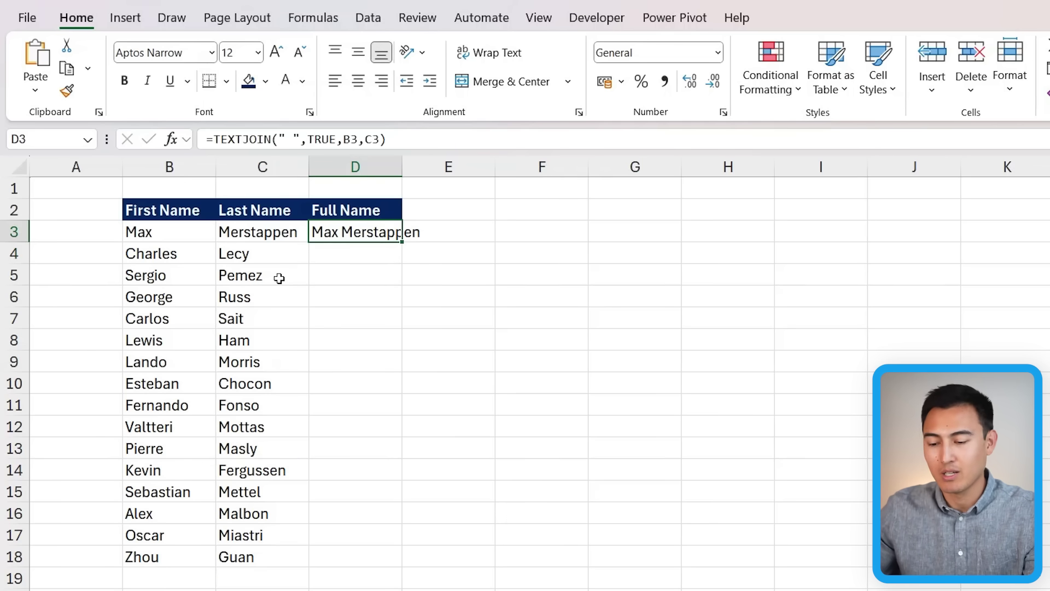
# Replace D3 with =B3&" "&C3 and fill it down through D18.
pyautogui.write('=')
pyautogui.press('Left')
pyautogui.press('Left')
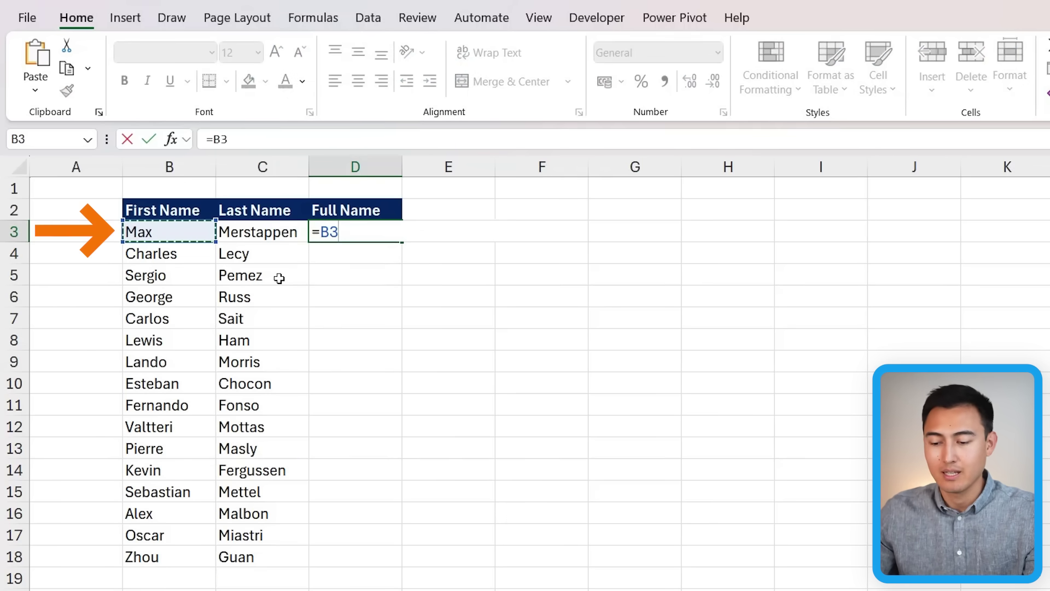
pyautogui.write('&')
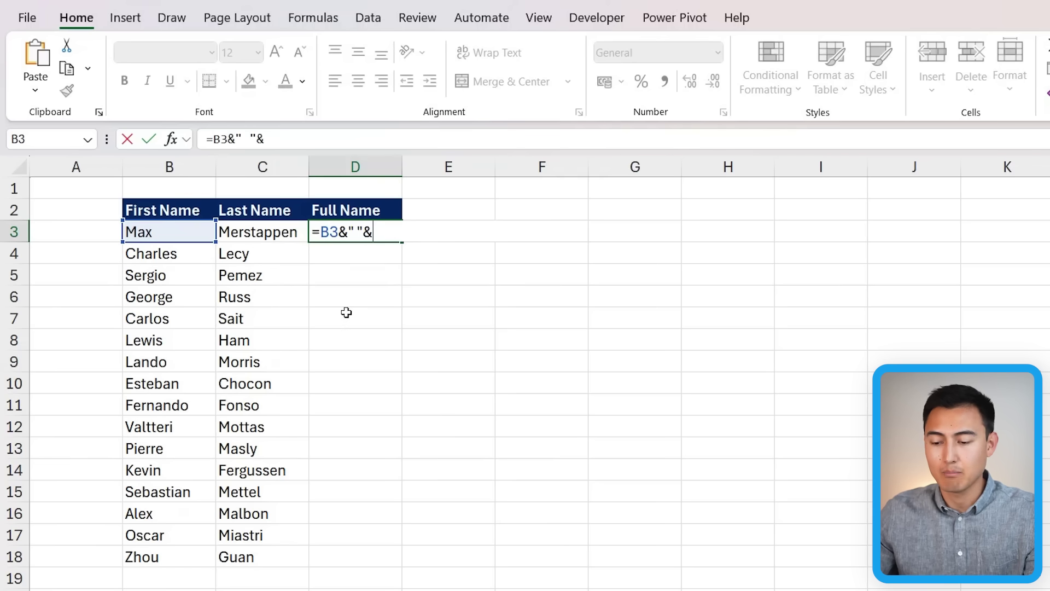
pyautogui.write('" "&')
pyautogui.click(258, 232)
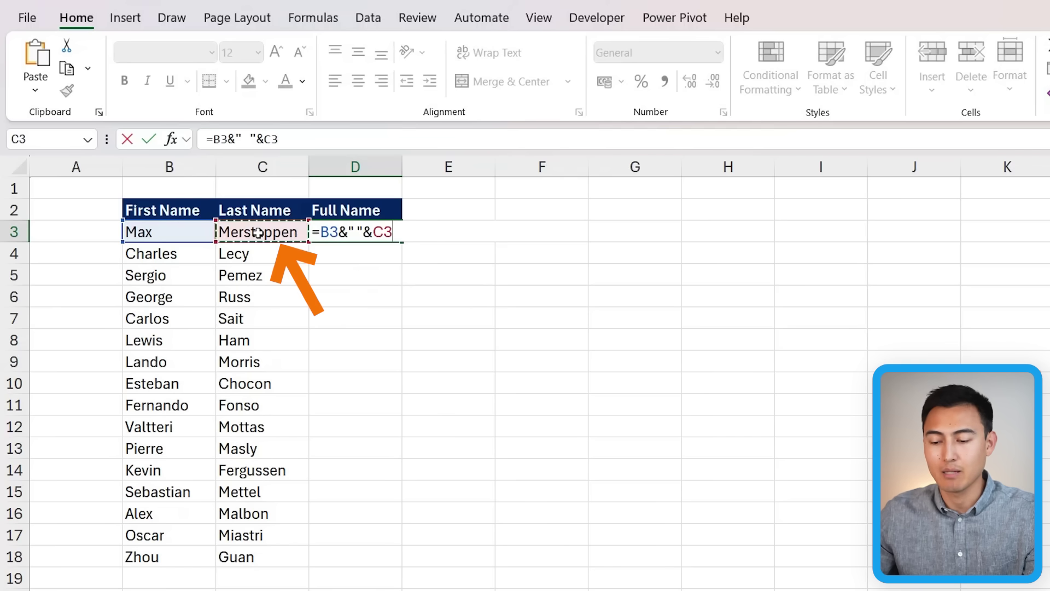
pyautogui.press('Return')
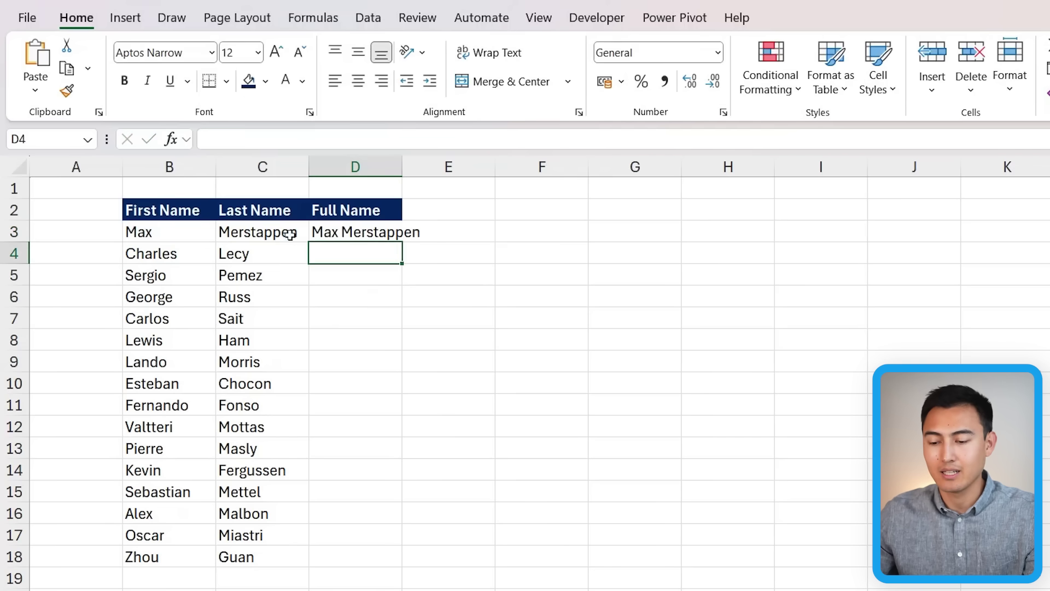
pyautogui.click(314, 238)
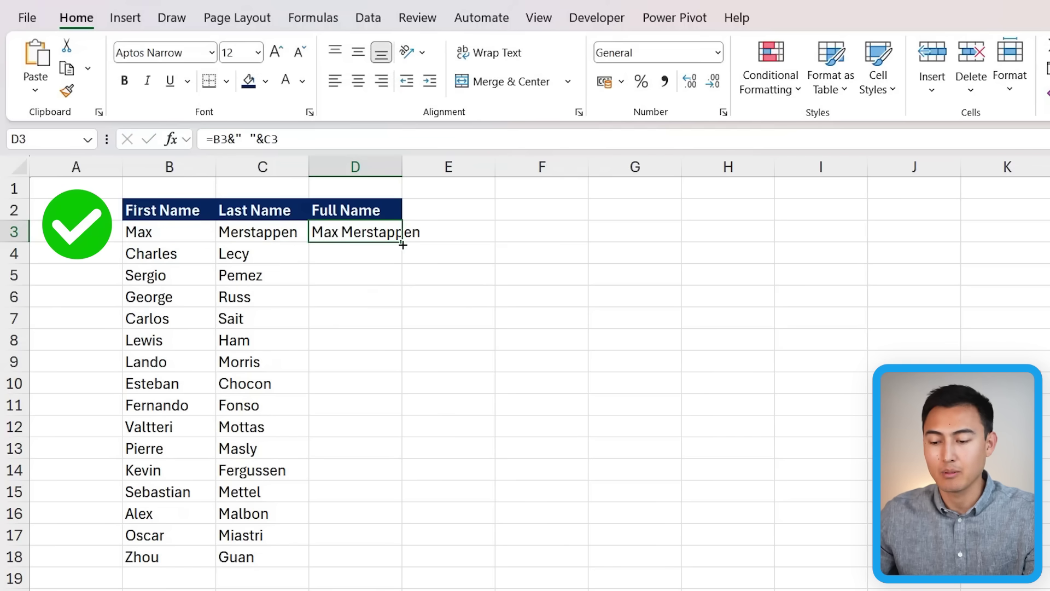
pyautogui.doubleClick(403, 244)
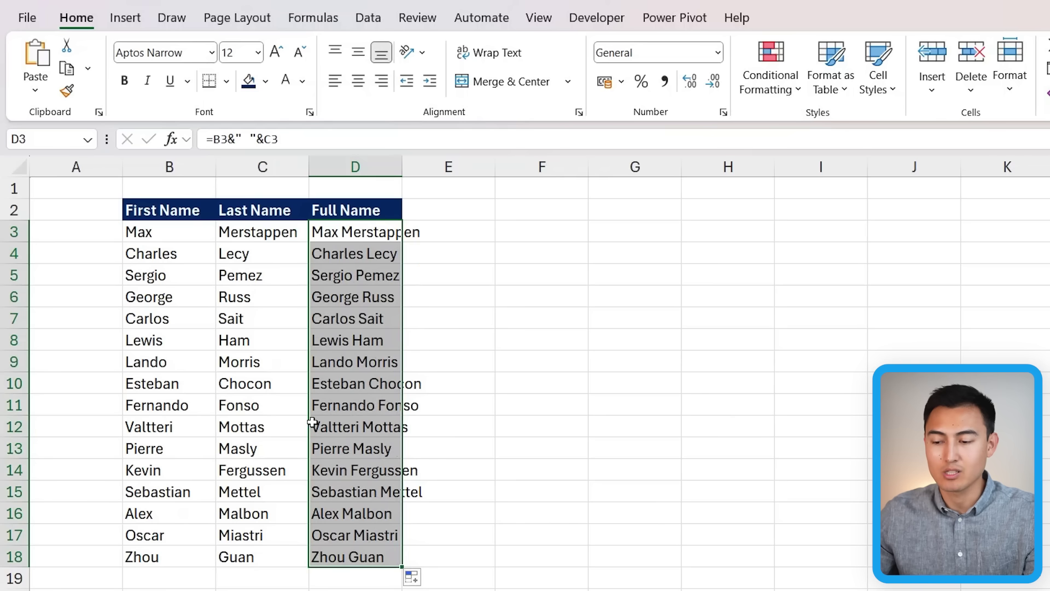
# Toggle formula view with Ctrl+` and back, then turn on Show Formulas from the Formulas tab.
pyautogui.hotkey('ctrl', '`')
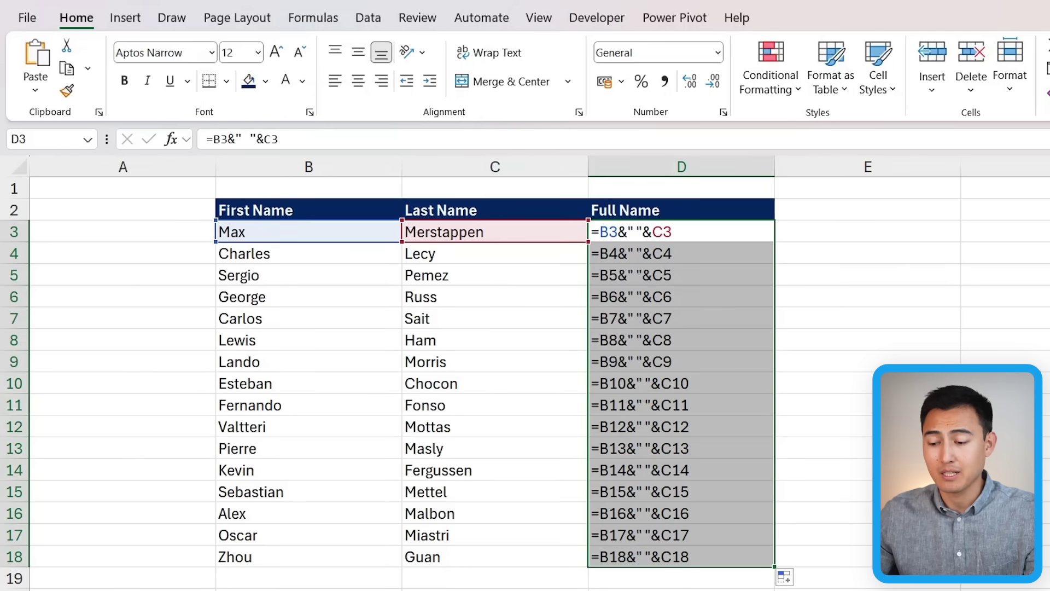
pyautogui.hotkey('ctrl', '`')
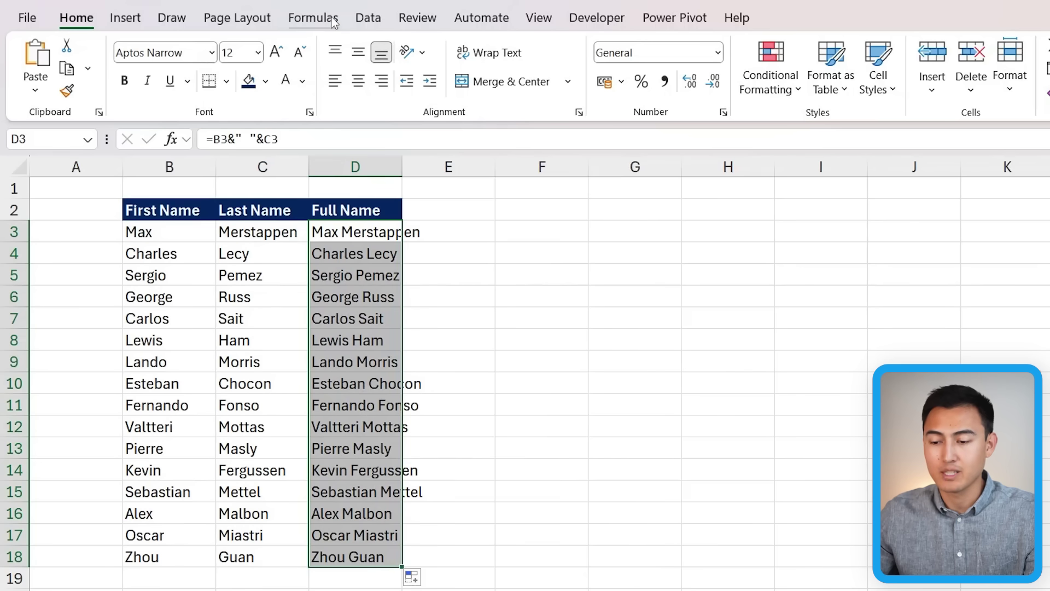
pyautogui.click(332, 21)
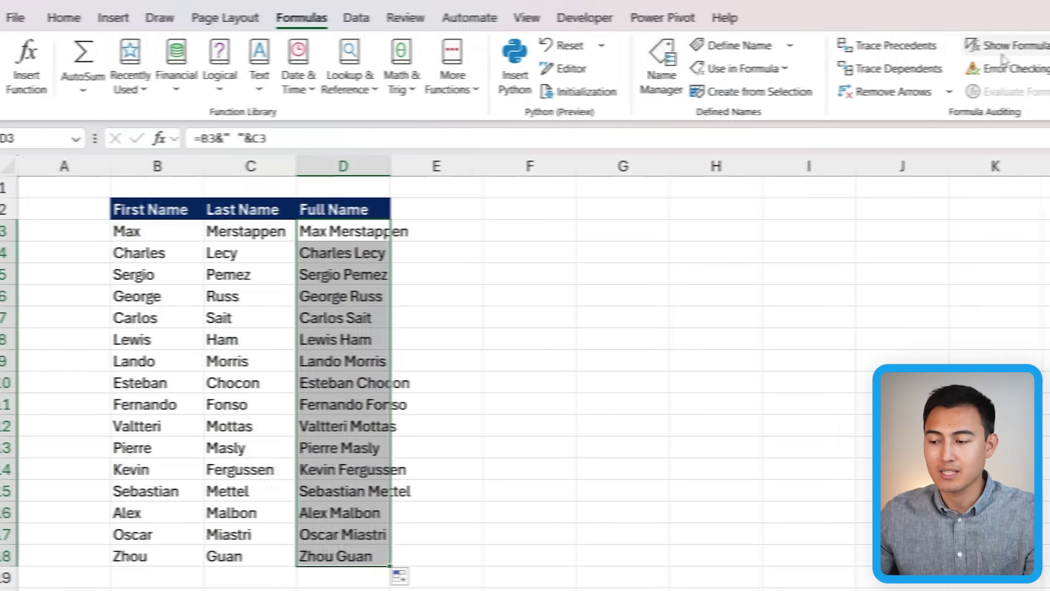
pyautogui.click(912, 47)
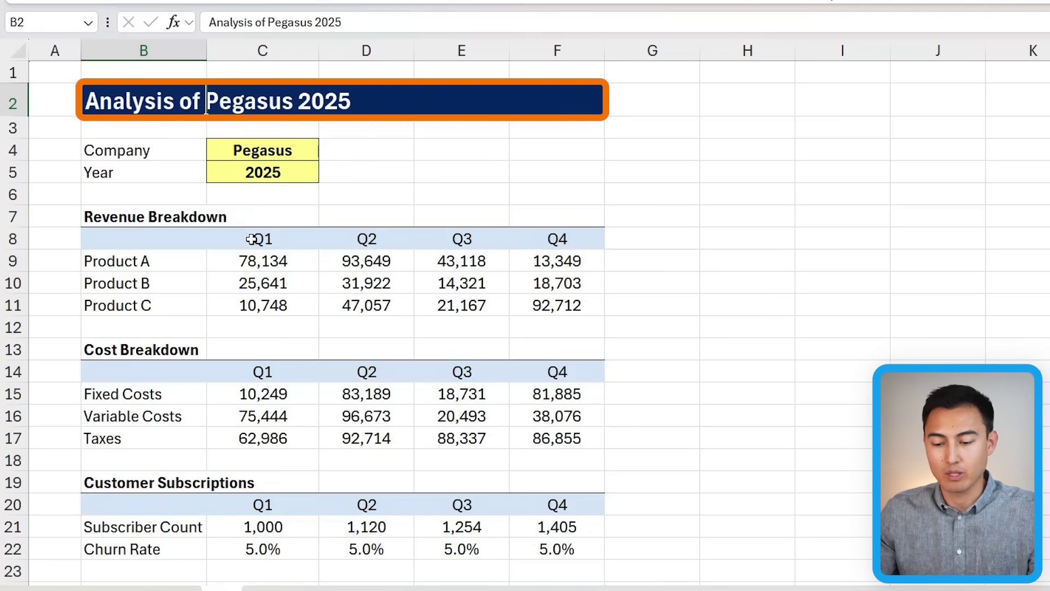
# Test changing the company in C4 to Nike, then undo it back to Pegasus.
pyautogui.click(163, 221)
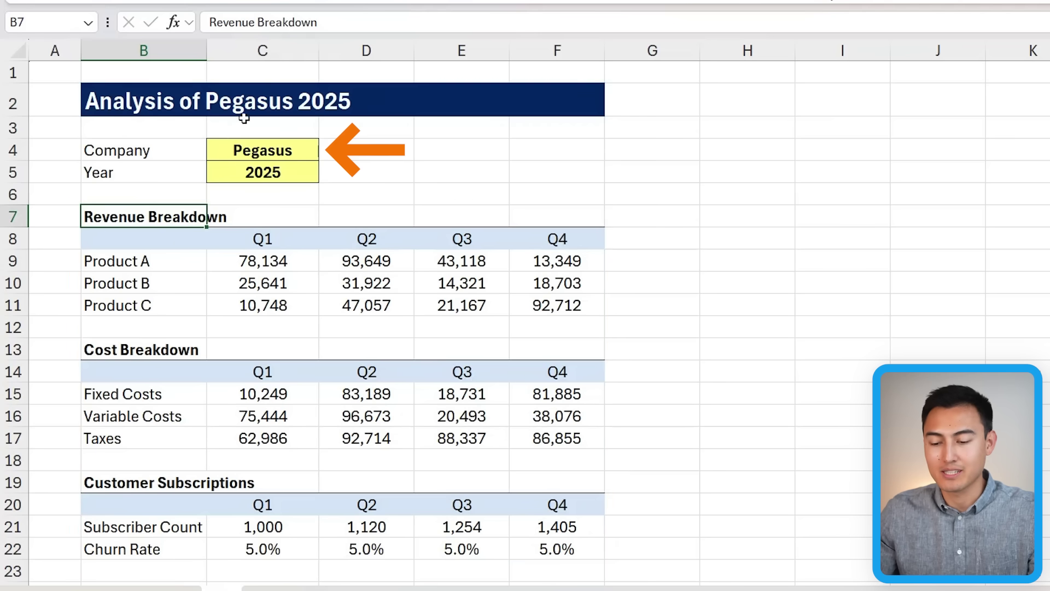
pyautogui.click(236, 151)
pyautogui.write('W')
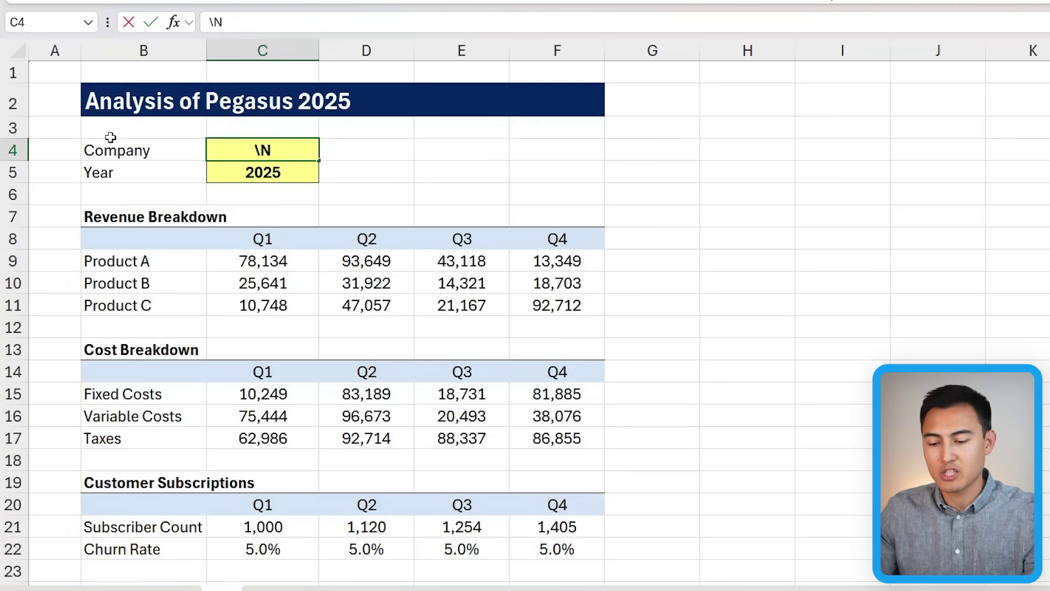
pyautogui.press('BackSpace')
pyautogui.write('Nike')
pyautogui.press('Return')
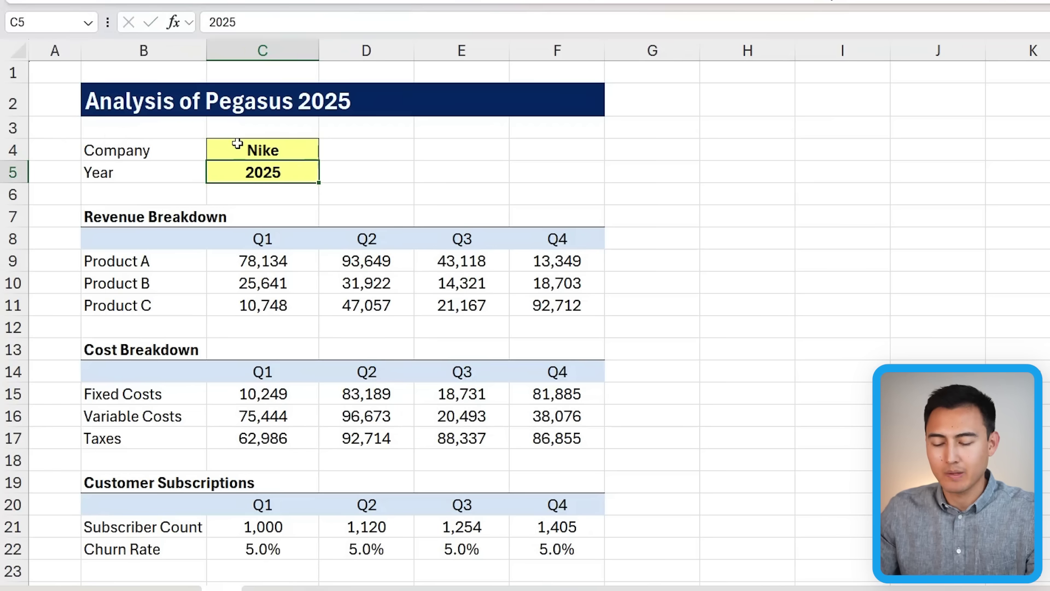
pyautogui.hotkey('ctrl', 'z')
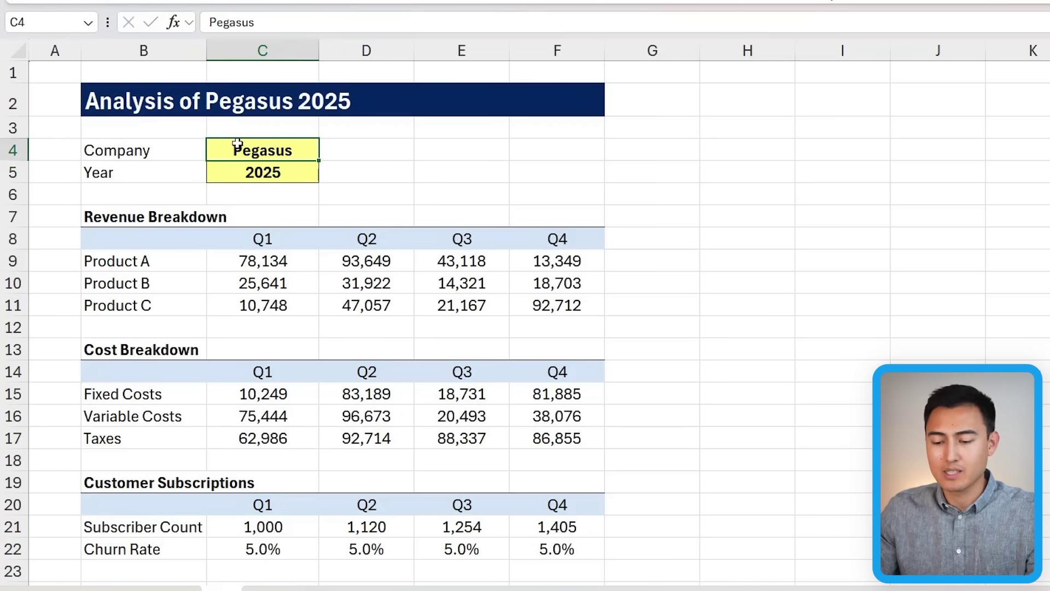
# Rewrite the B2 title as ="Analysis of "&C4&" "&C5, removing the hard-coded Pegasus 2025.
pyautogui.click(110, 96)
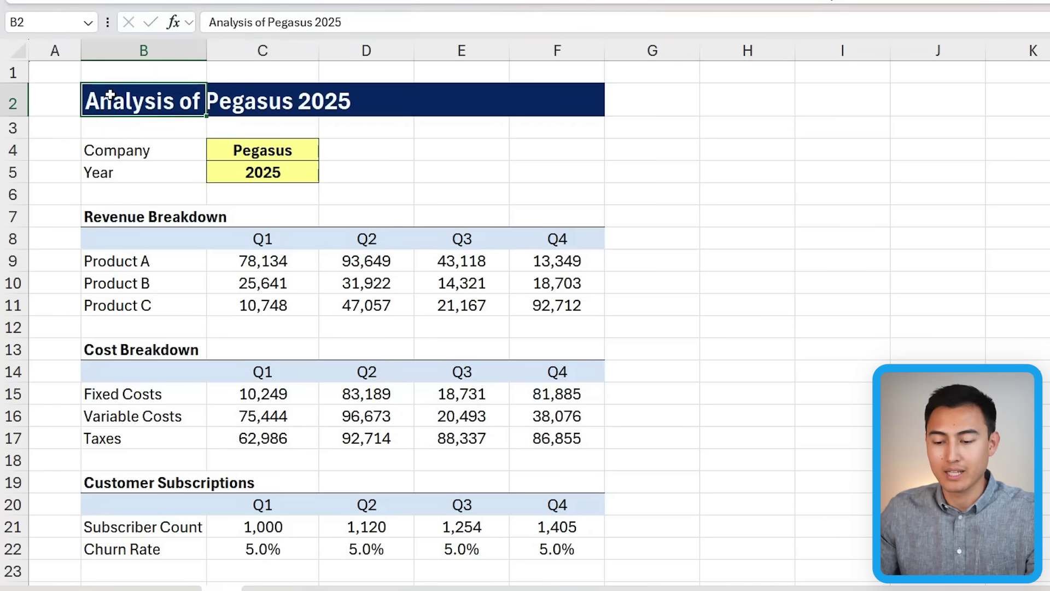
pyautogui.click(213, 22)
pyautogui.write('=')
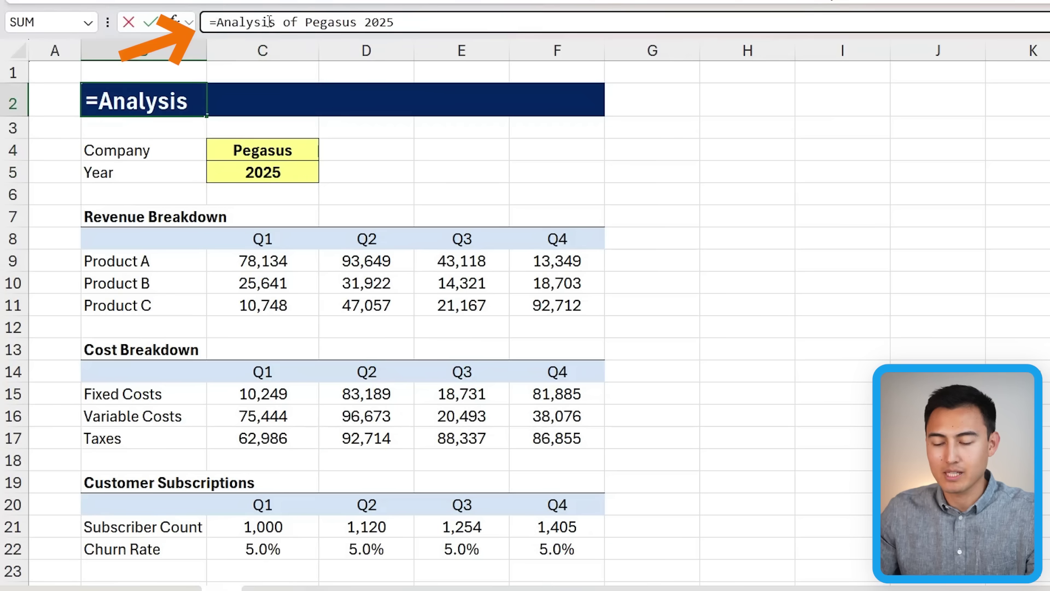
pyautogui.write('"')
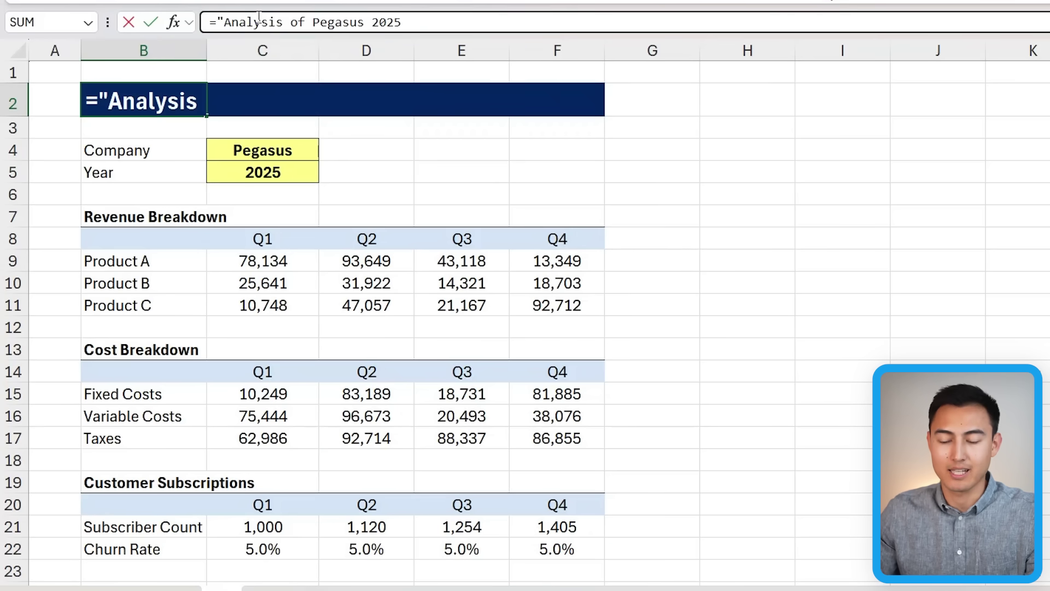
pyautogui.hotkey('ctrl', 'Right')
pyautogui.hotkey('ctrl', 'Right')
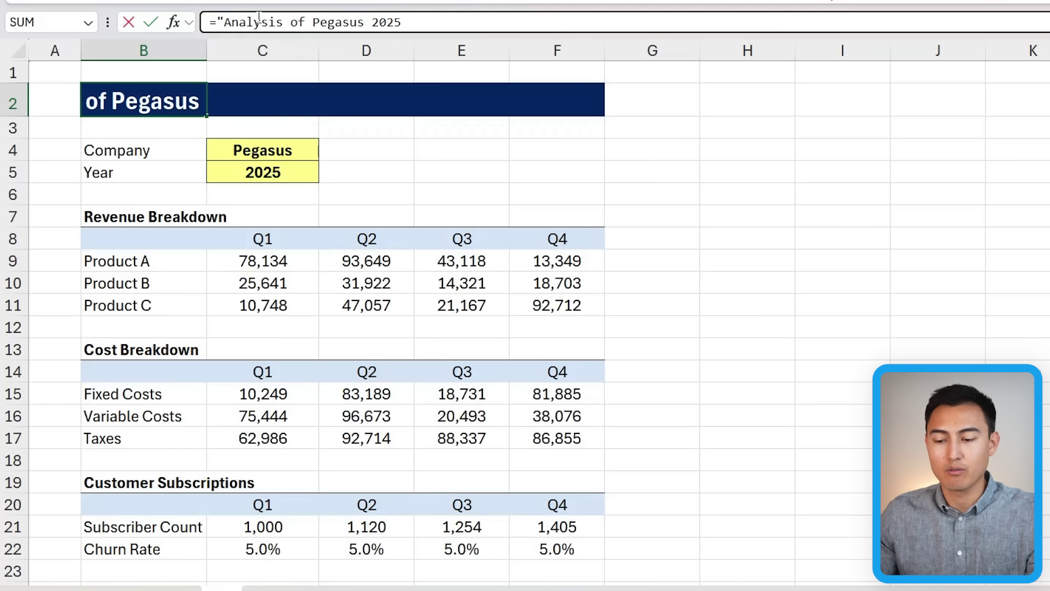
pyautogui.write('"')
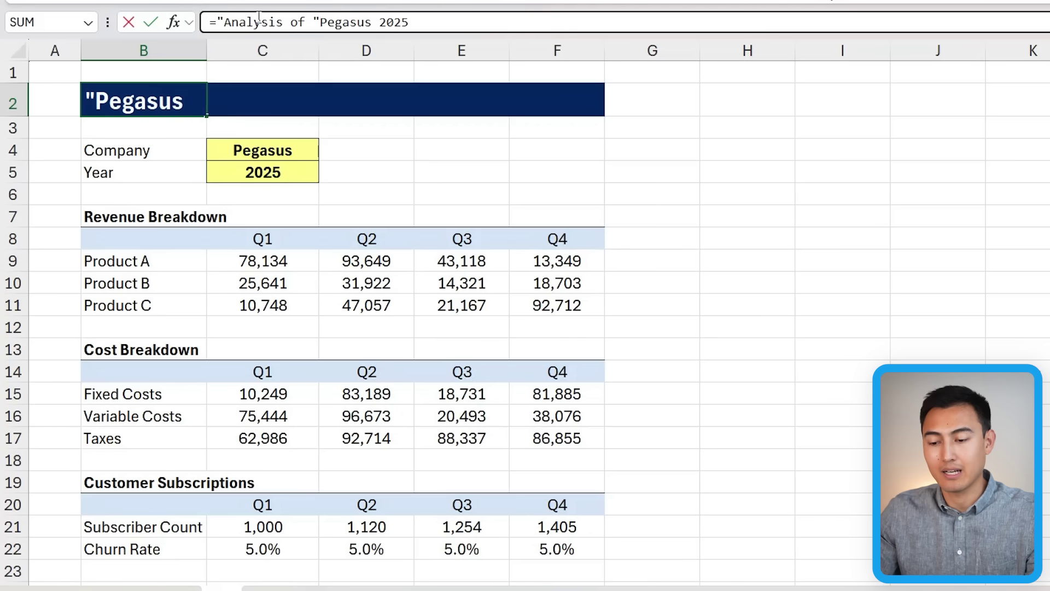
pyautogui.write('&')
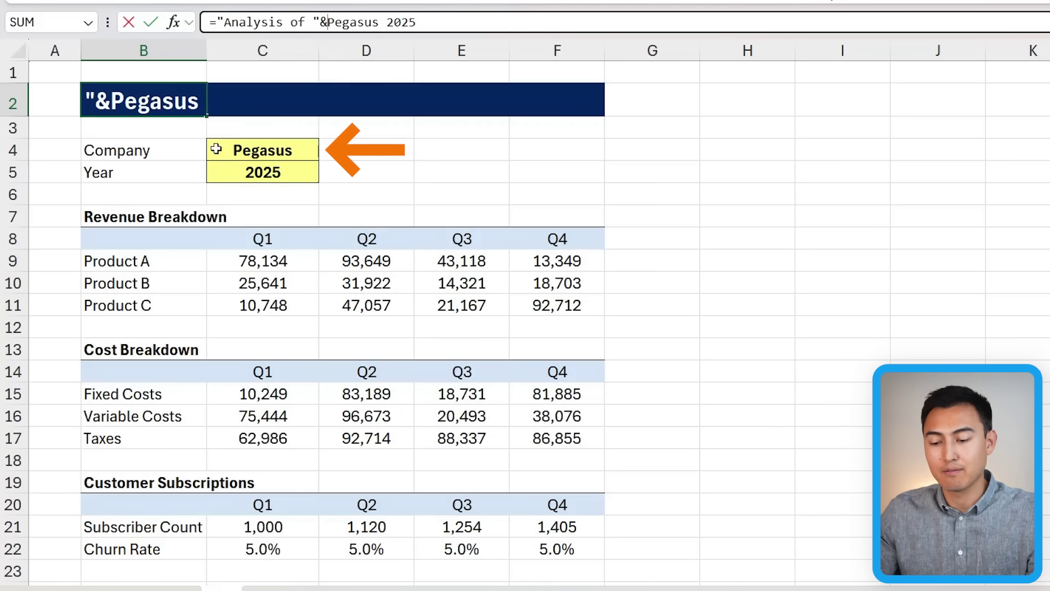
pyautogui.click(263, 153)
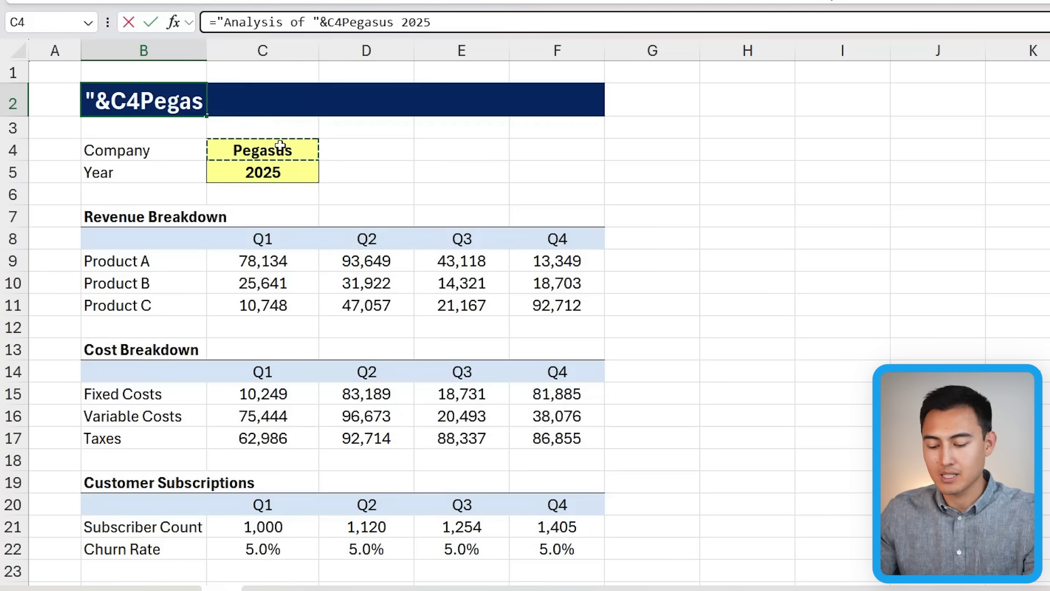
pyautogui.write('&')
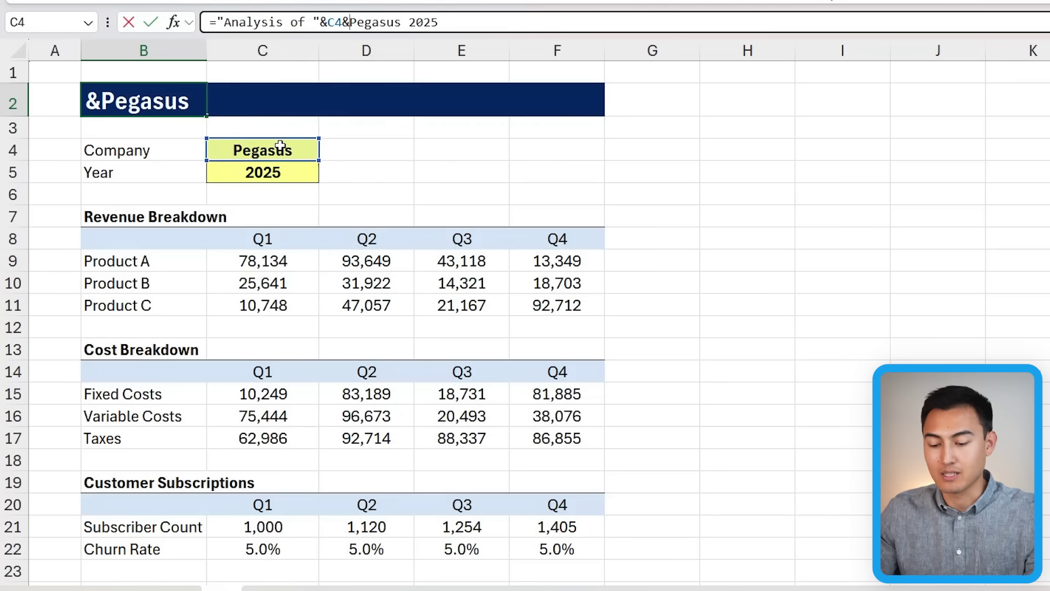
pyautogui.write('" "')
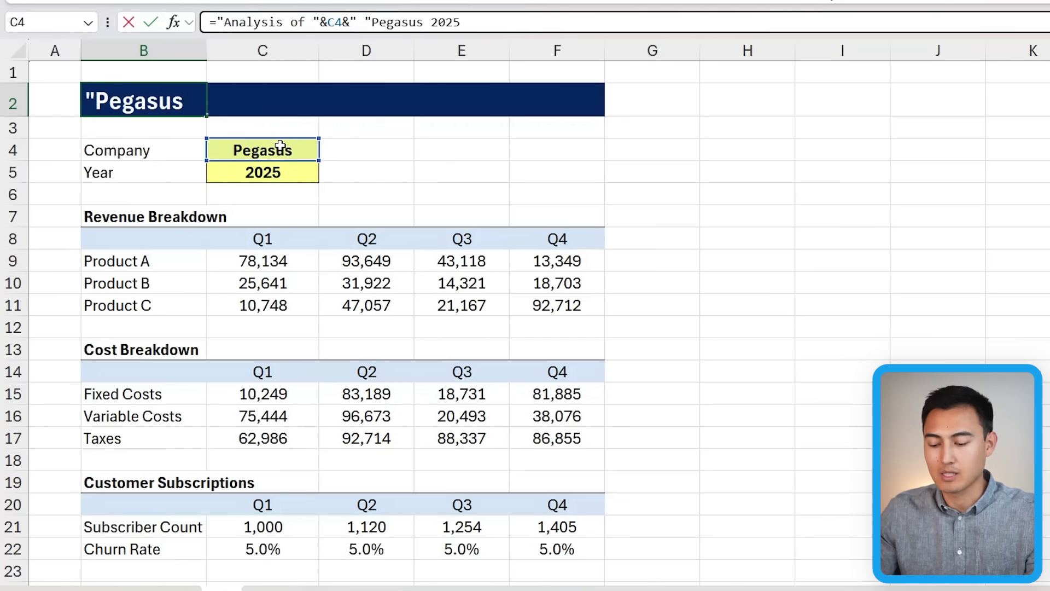
pyautogui.write('&')
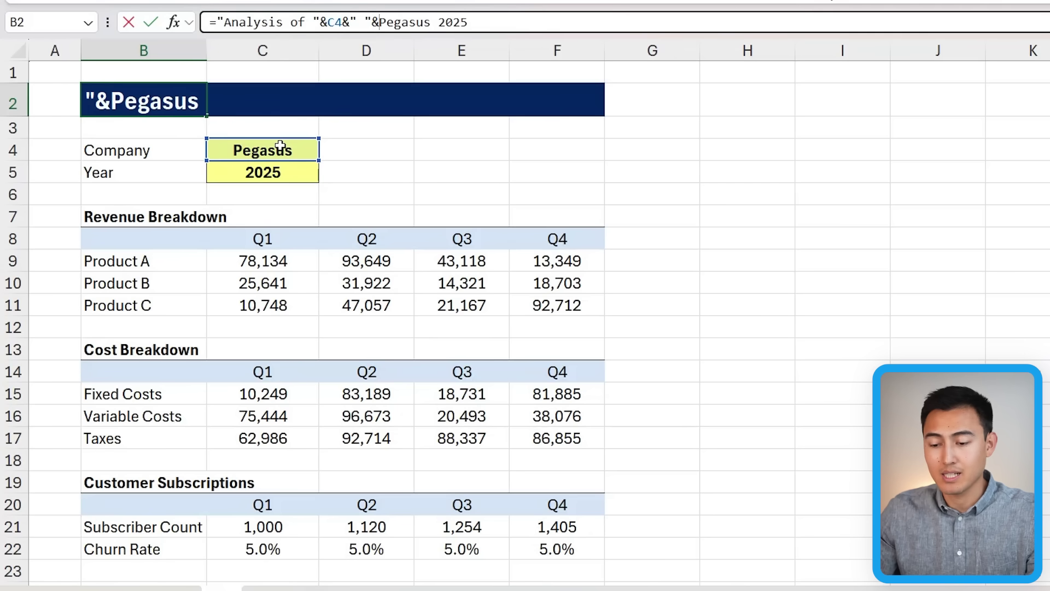
pyautogui.click(263, 171)
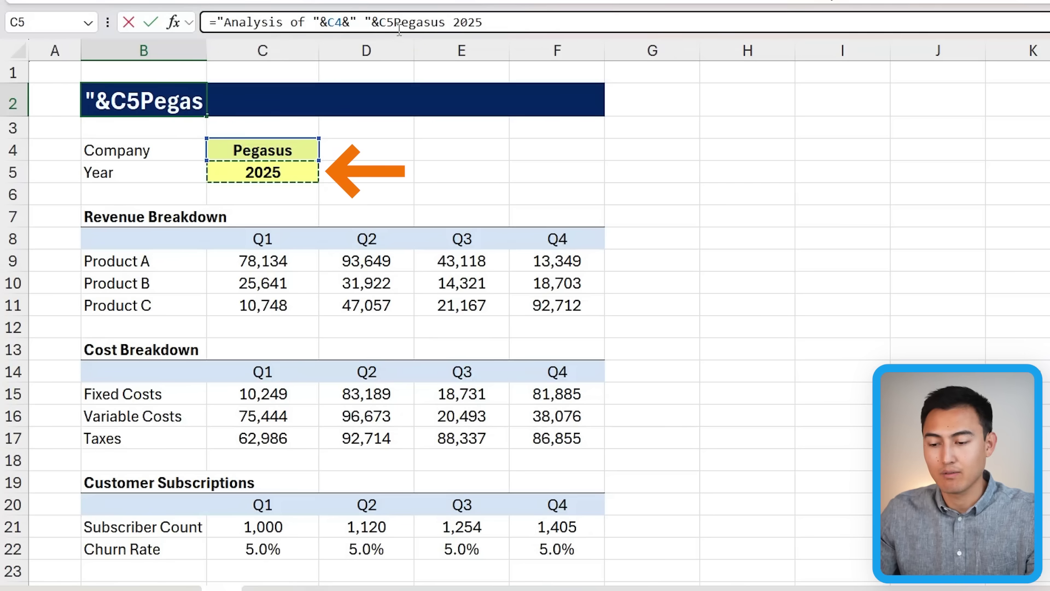
pyautogui.moveTo(396, 21); pyautogui.dragTo(558, 16)
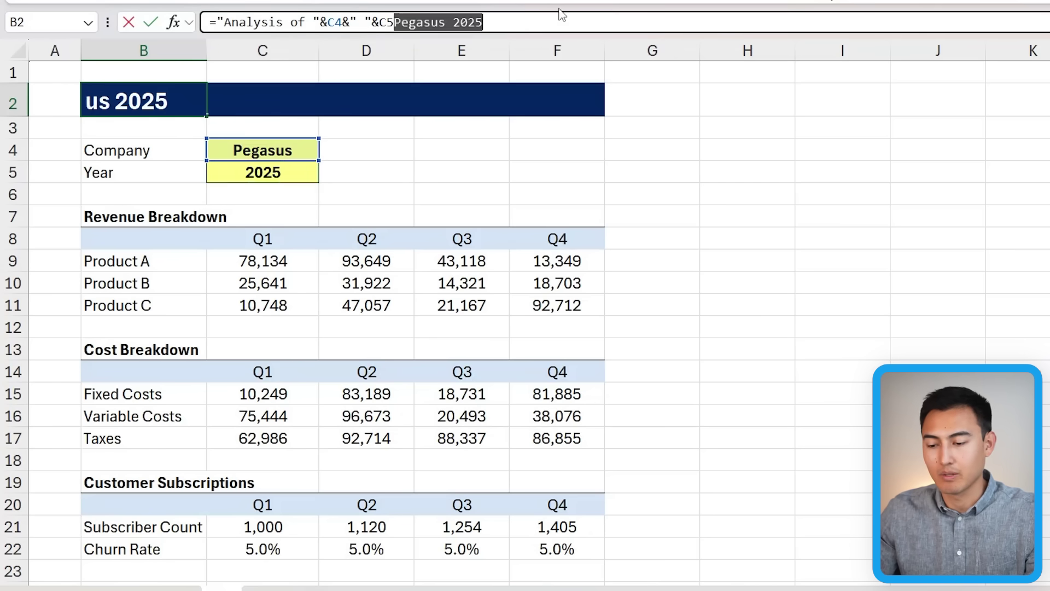
pyautogui.press('BackSpace')
pyautogui.press('Return')
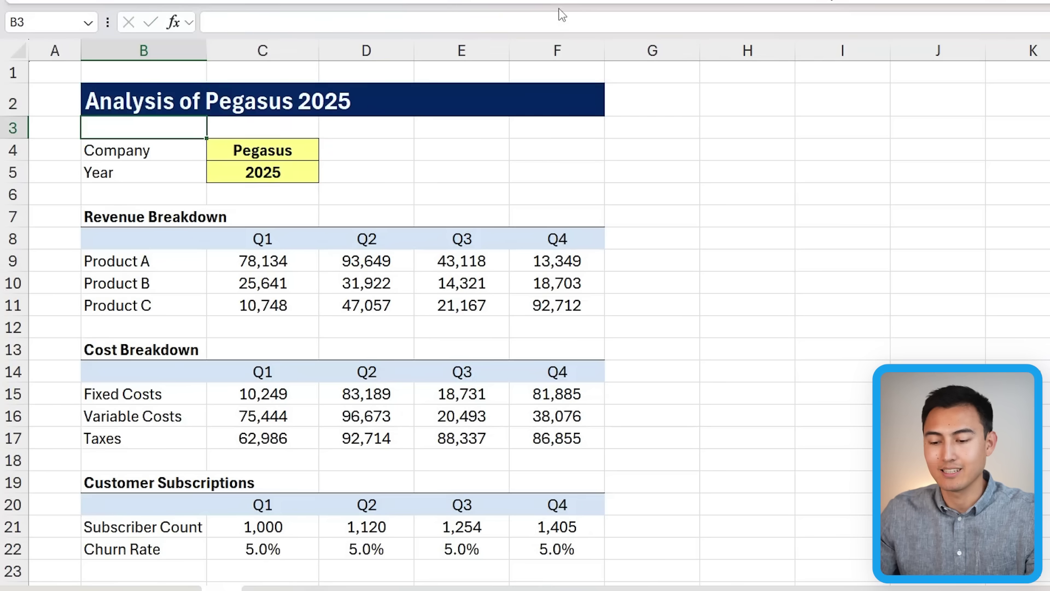
# Enter Nike as the company in C4 and 2020 as the year in C5.
pyautogui.press('Up')
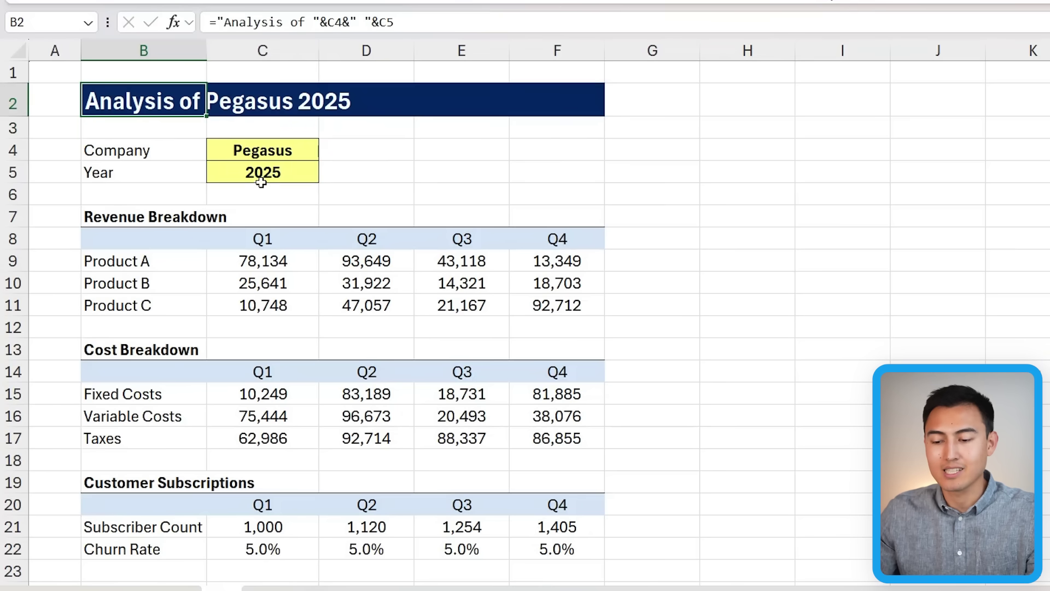
pyautogui.press('Down')
pyautogui.press('Down')
pyautogui.press('Right')
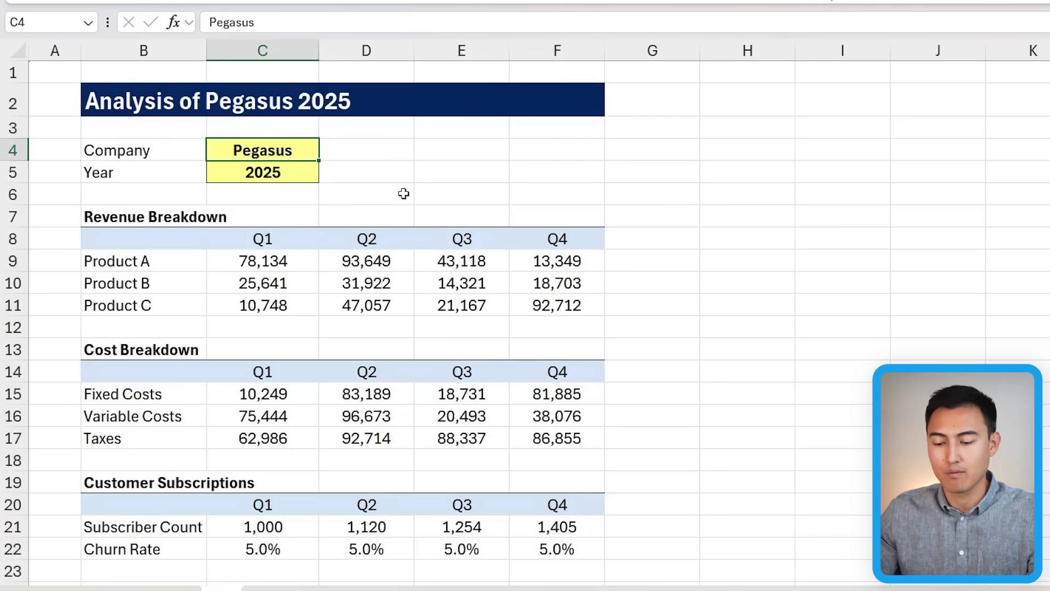
pyautogui.write('Nike')
pyautogui.press('Return')
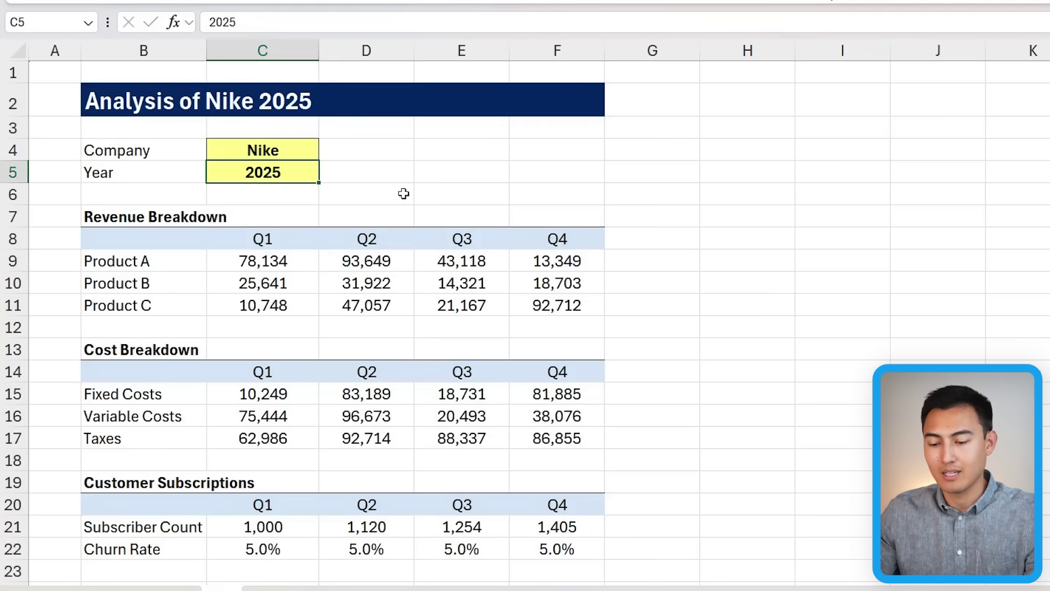
pyautogui.write('2020')
pyautogui.press('Return')
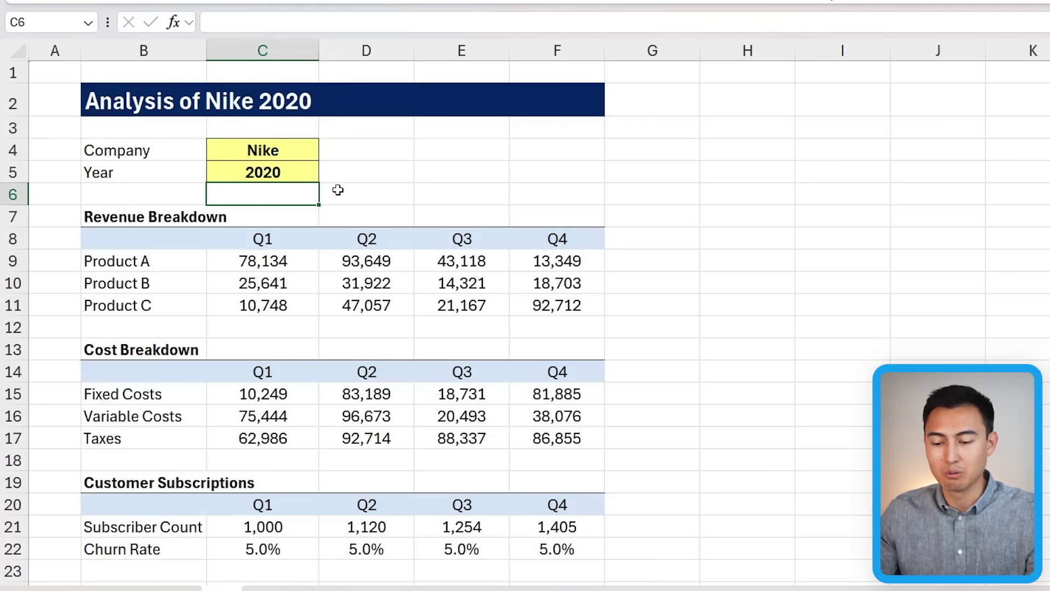
pyautogui.press('Down')
pyautogui.press('Left')
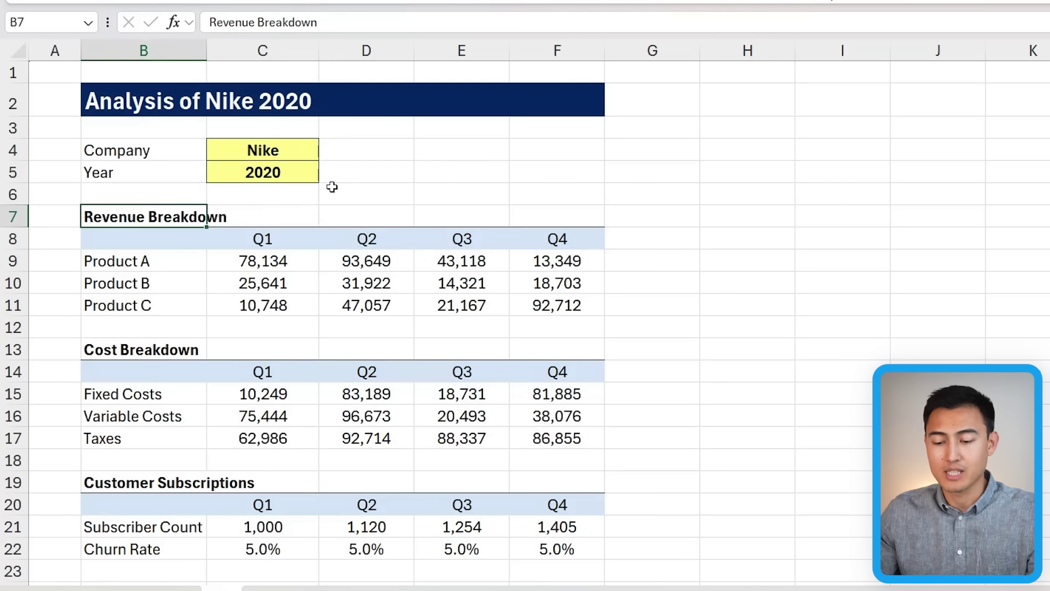
# Turn the B7 heading into ="Revenue Breakdown "&C4, reading Revenue Breakdown Nike.
pyautogui.click(214, 21)
pyautogui.write('="')
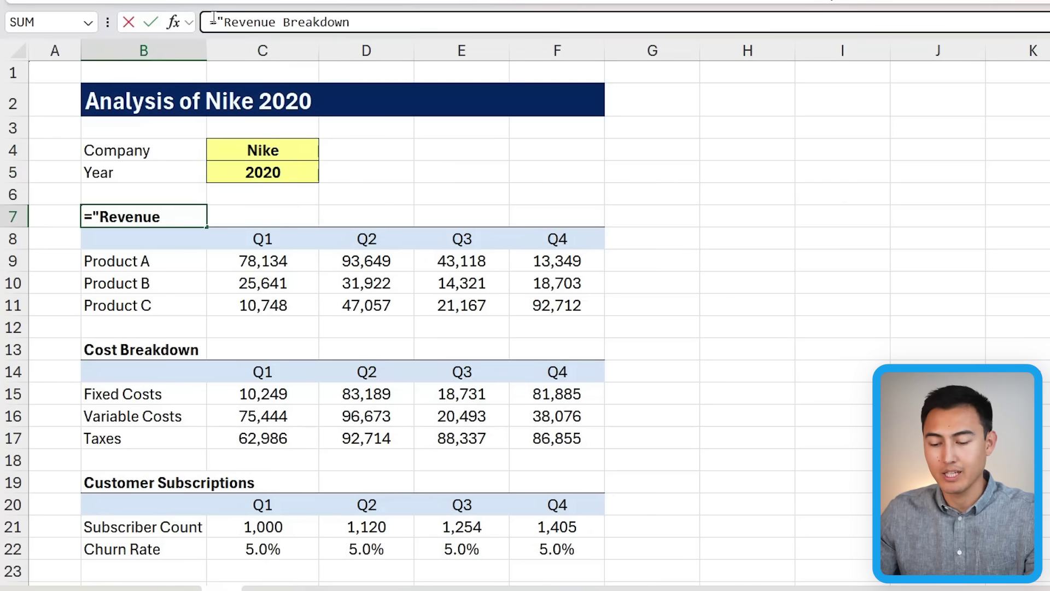
pyautogui.press('End')
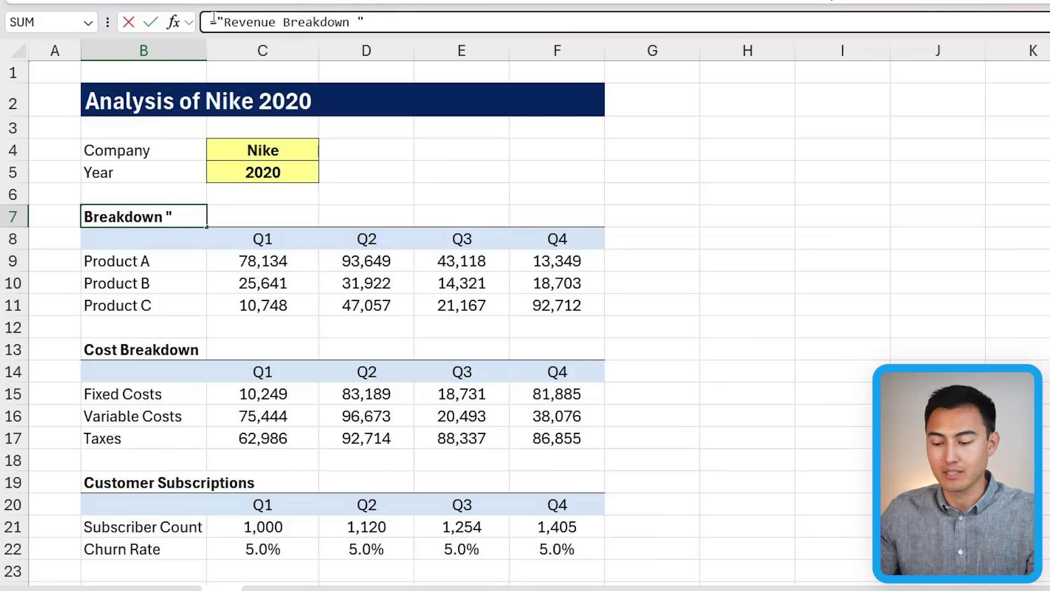
pyautogui.write('"&')
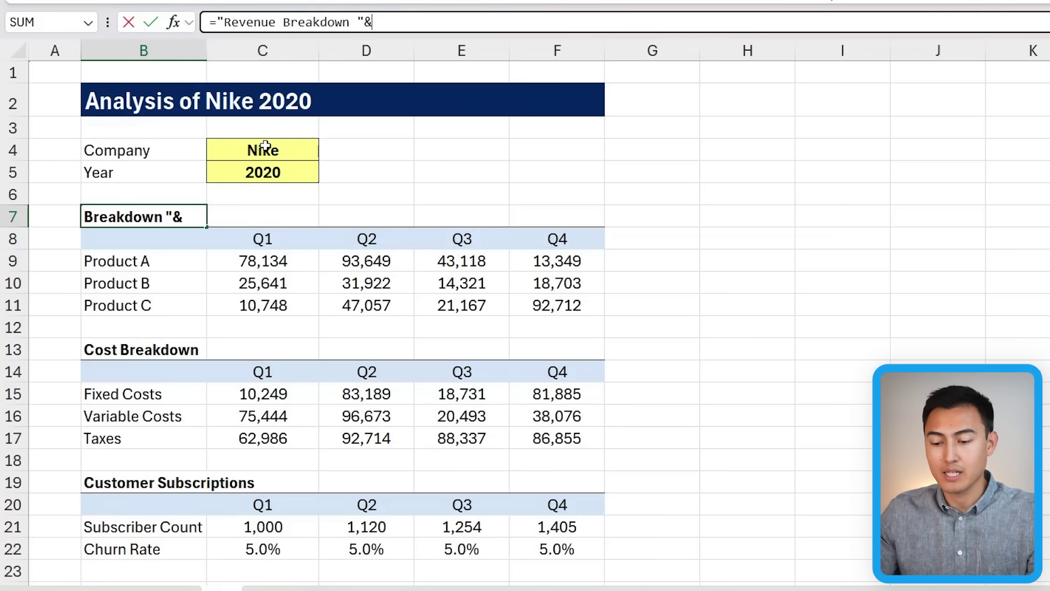
pyautogui.click(266, 147)
pyautogui.press('Return')
pyautogui.press('Up')
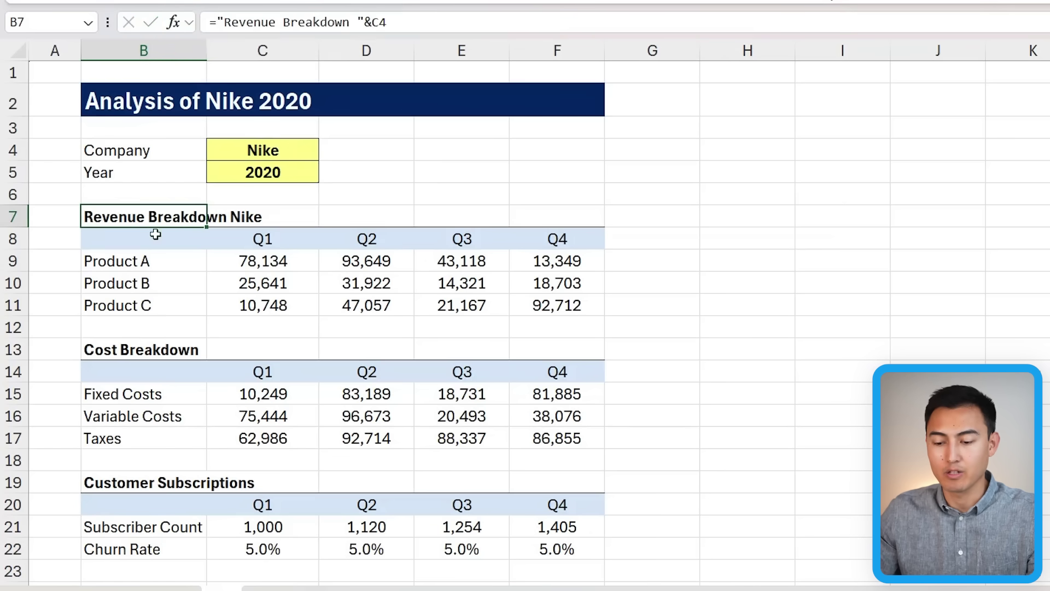
# Append &" "&C5 to the B7 formula so it reads Revenue Breakdown Nike 2020.
pyautogui.click(103, 346)
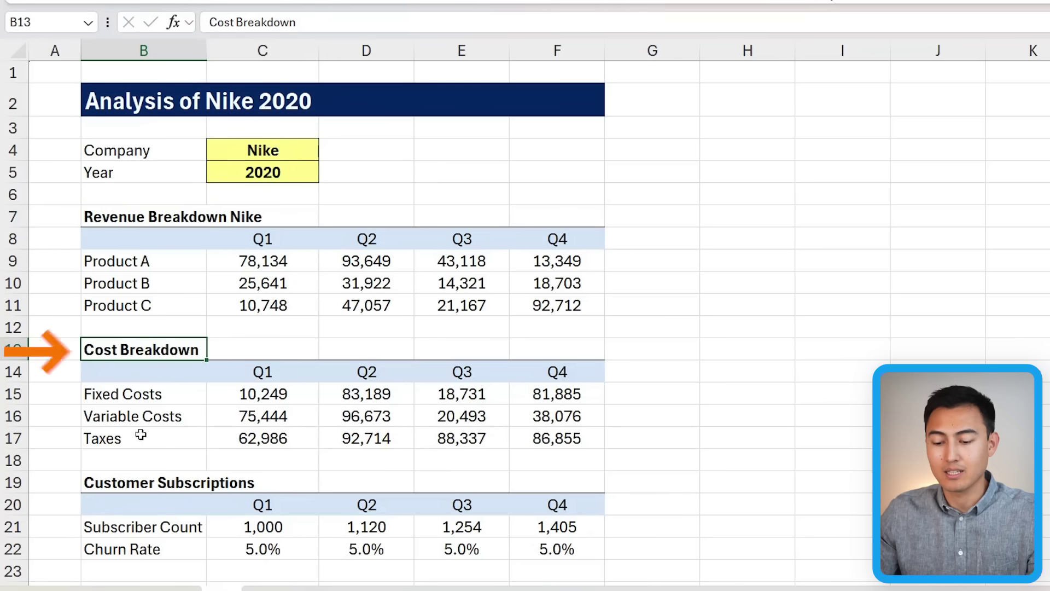
pyautogui.click(131, 224)
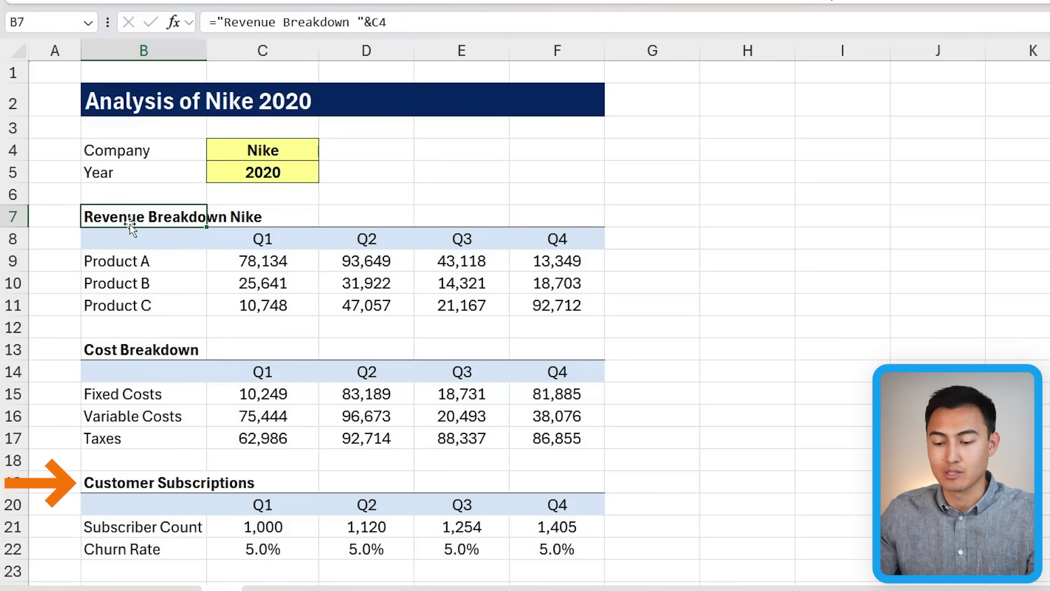
pyautogui.click(409, 23)
pyautogui.write('&')
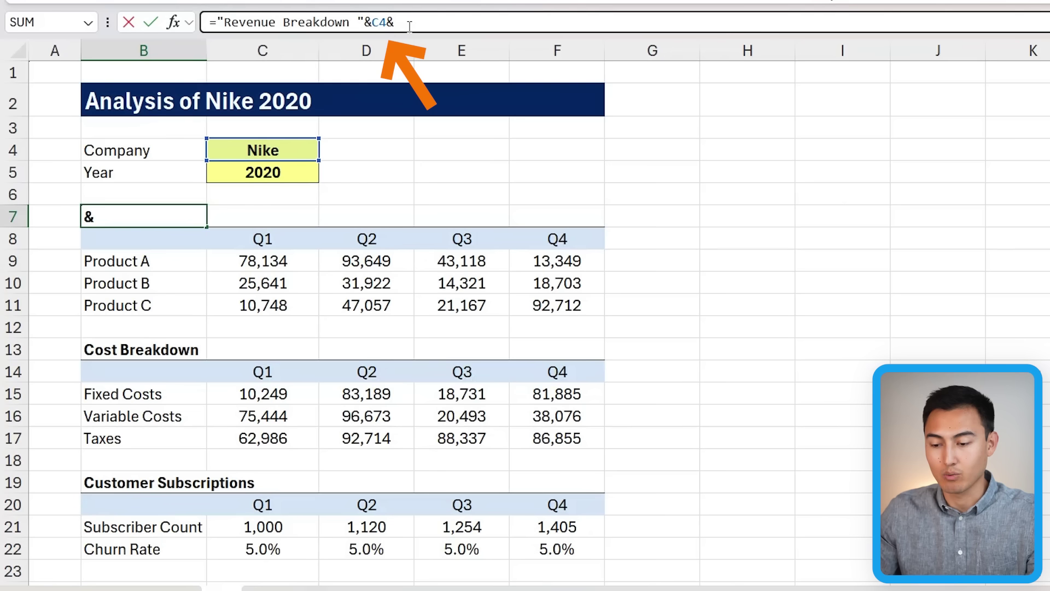
pyautogui.write('" "&')
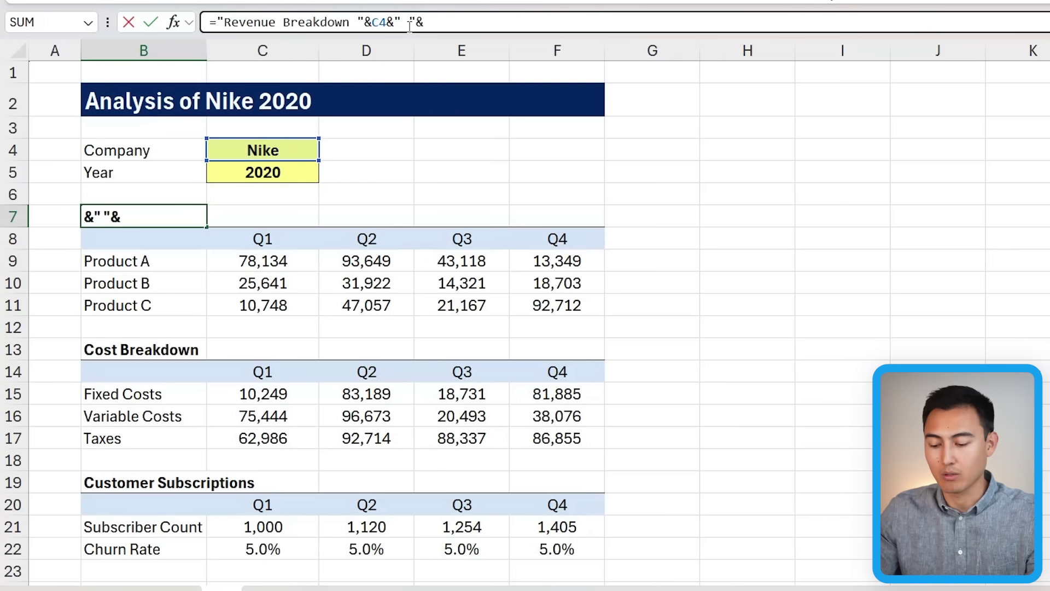
pyautogui.click(262, 173)
pyautogui.press('Return')
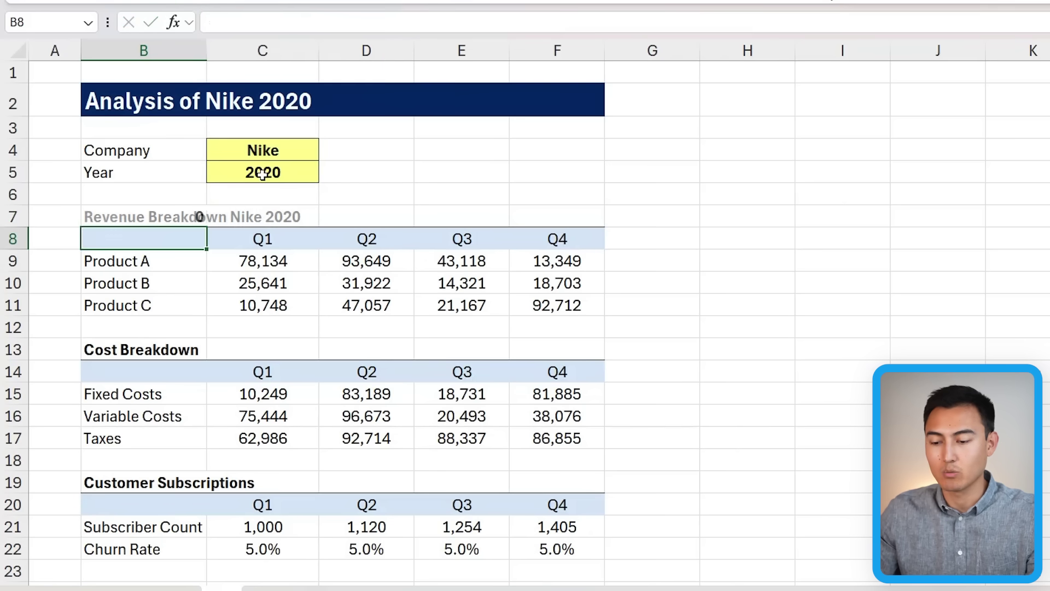
pyautogui.press('Up')
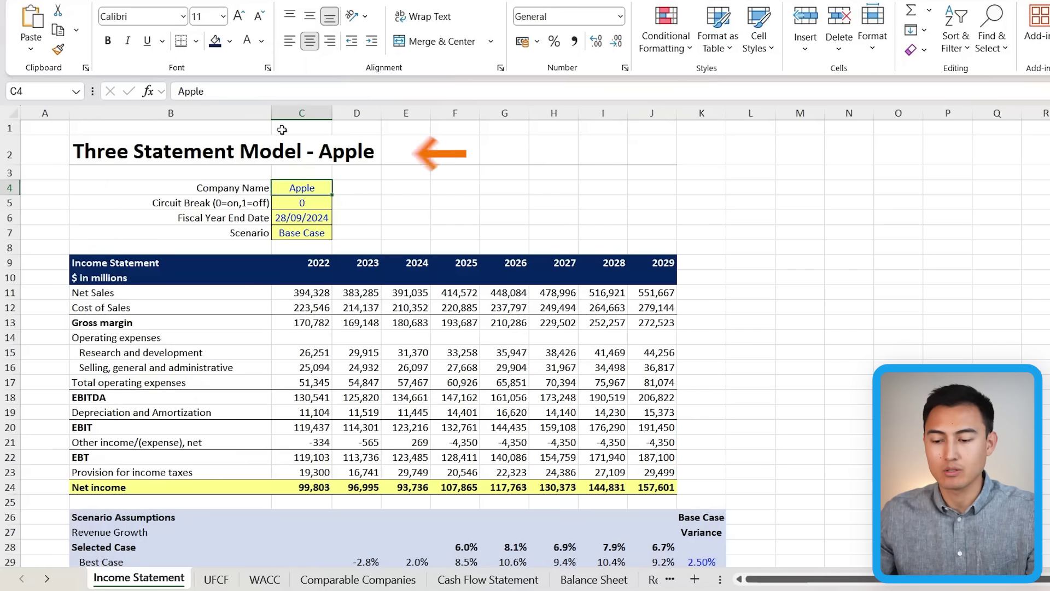
pyautogui.click(196, 185)
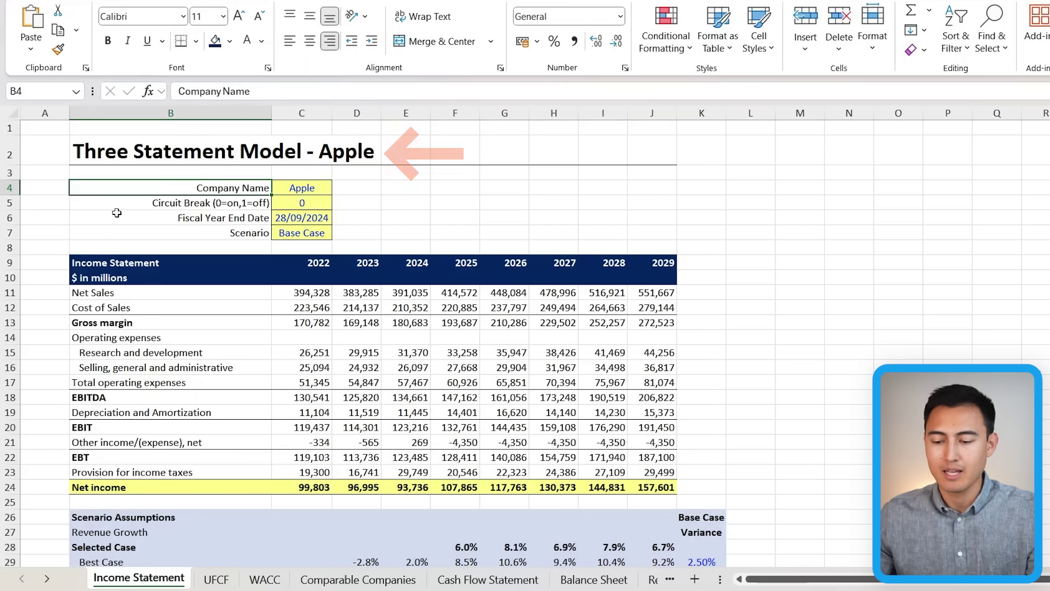
pyautogui.click(316, 189)
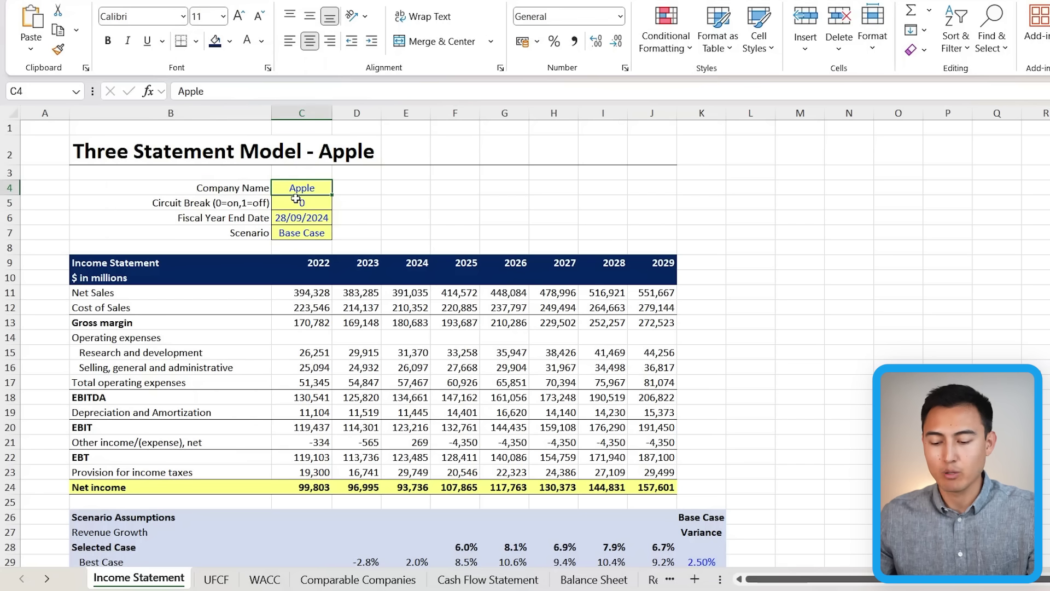
pyautogui.hotkey('ctrl', 'pagedown')
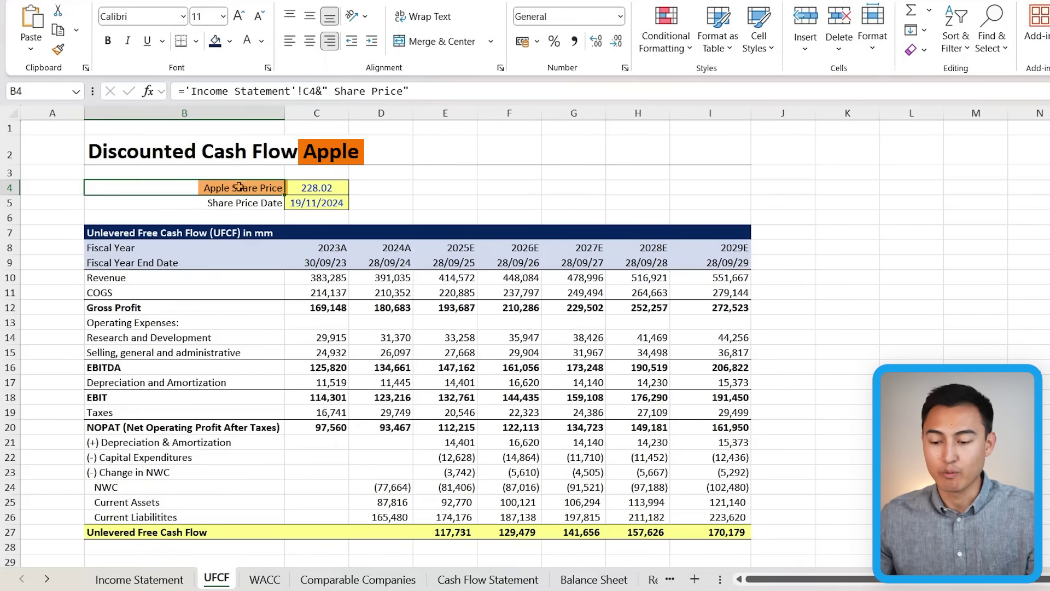
pyautogui.hotkey('ctrl', 'pagedown')
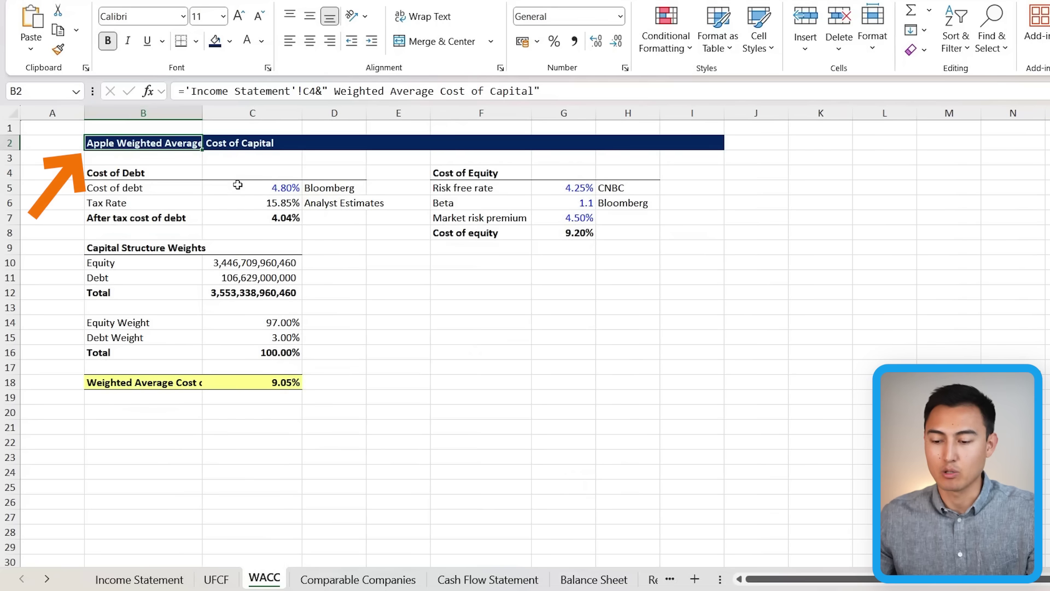
pyautogui.hotkey('ctrl', 'pageup')
pyautogui.hotkey('ctrl', 'pageup')
# Set the company to Nike and check the UFCF and WACC sheet titles update.
pyautogui.write('Nike')
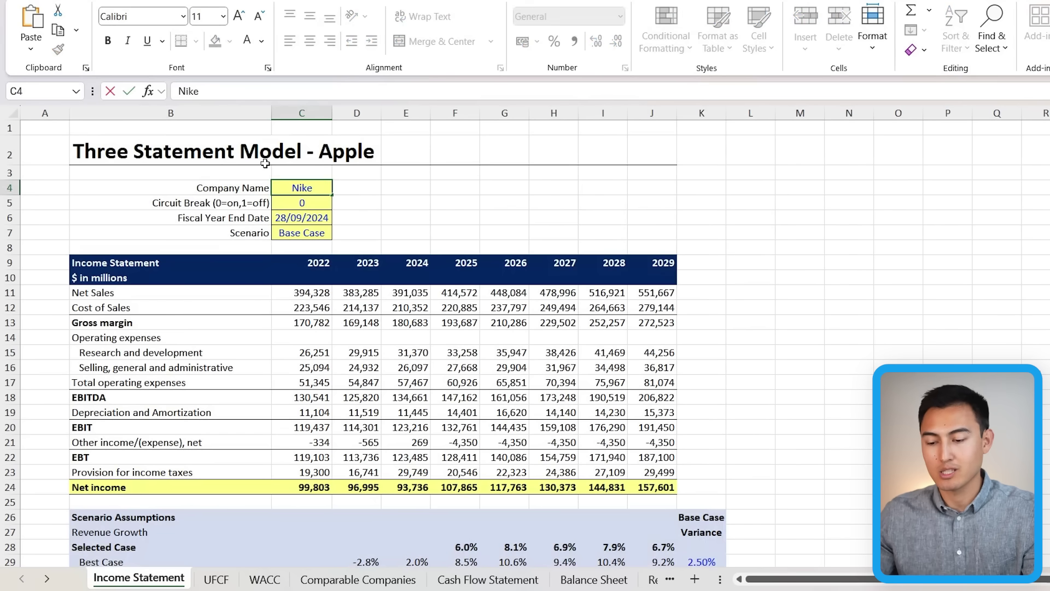
pyautogui.press('Return')
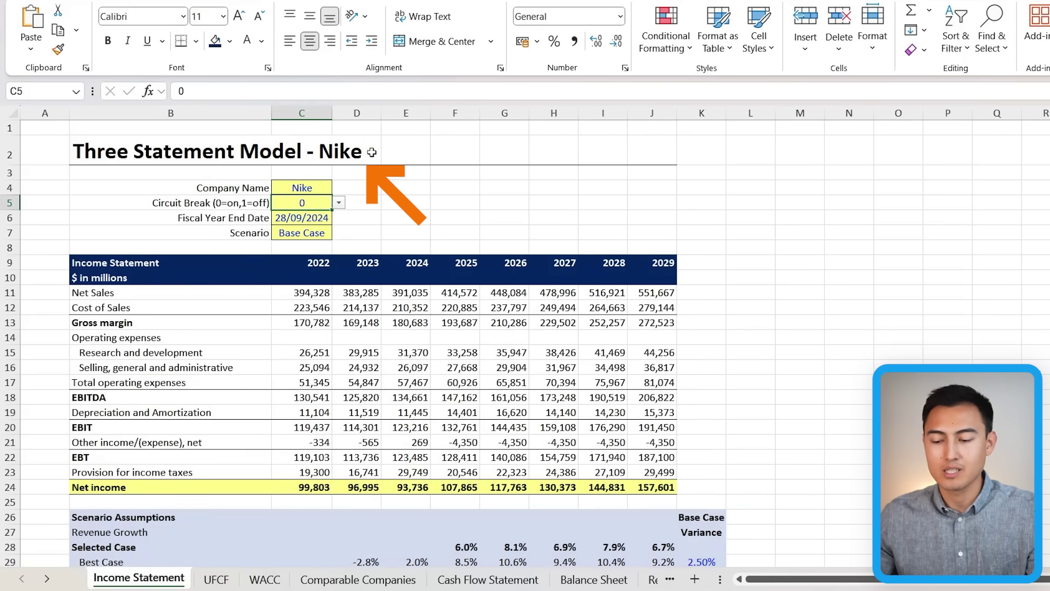
pyautogui.hotkey('ctrl', 'pagedown')
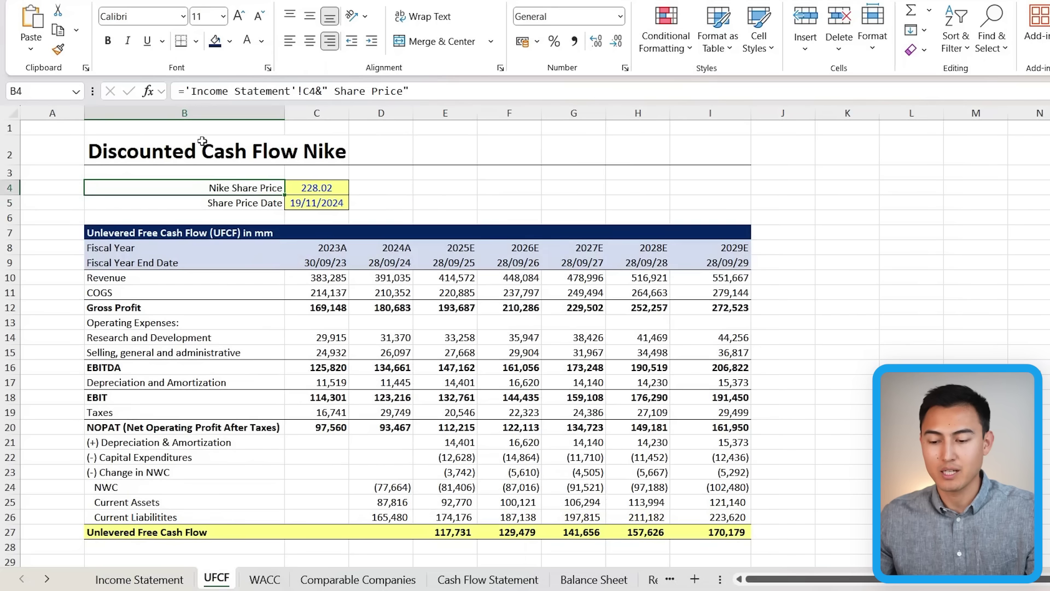
pyautogui.hotkey('ctrl', 'pagedown')
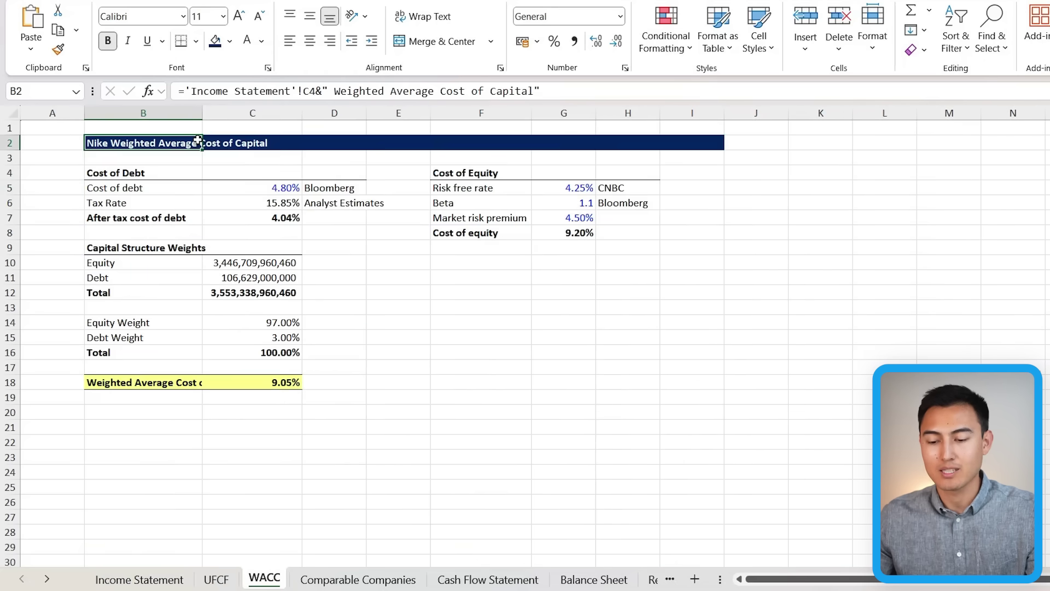
pyautogui.hotkey('ctrl', 'pageup')
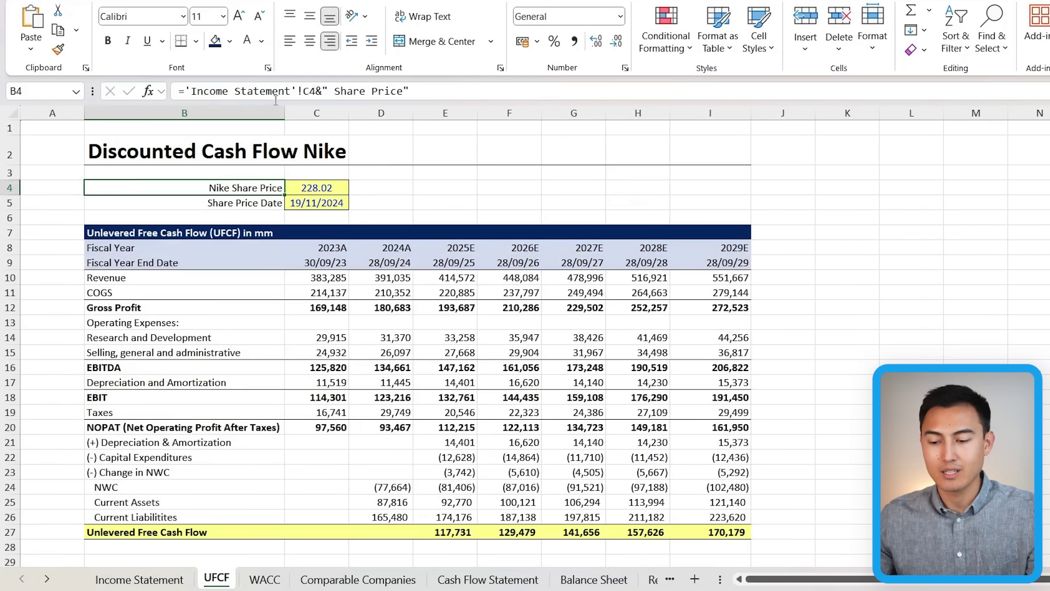
# Inspect the Nike Share Price label's formula referencing Income Statement without changing it.
pyautogui.click(331, 91)
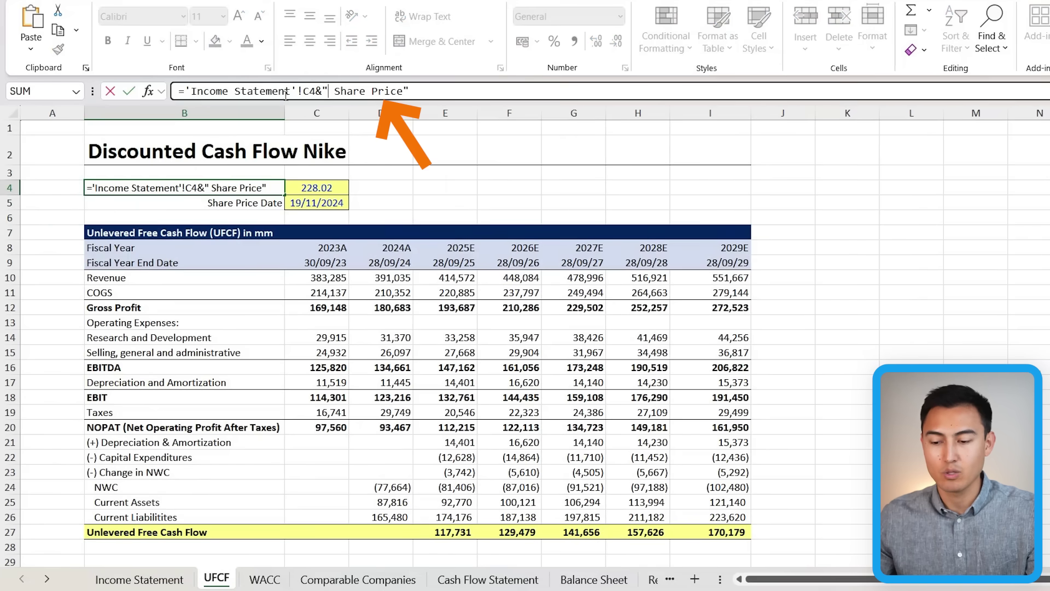
pyautogui.moveTo(323, 91); pyautogui.dragTo(486, 92)
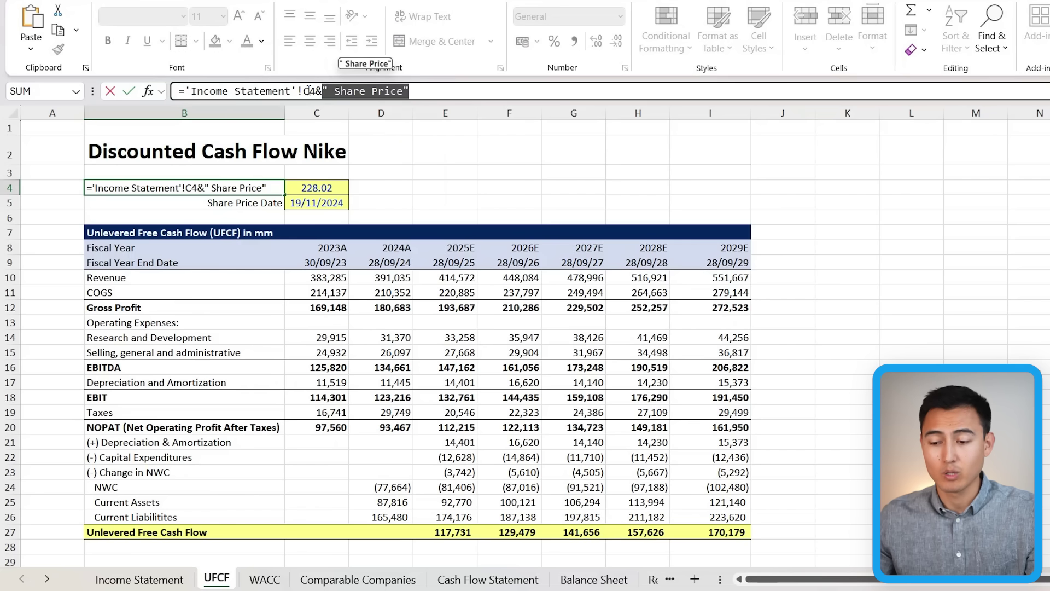
pyautogui.moveTo(304, 91); pyautogui.dragTo(193, 92)
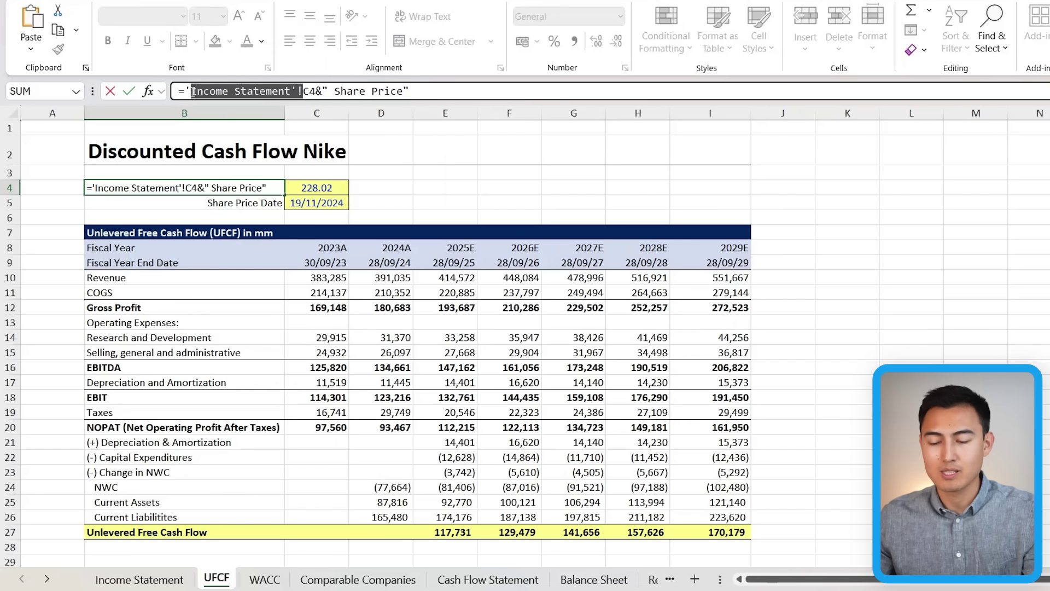
pyautogui.press('Escape')
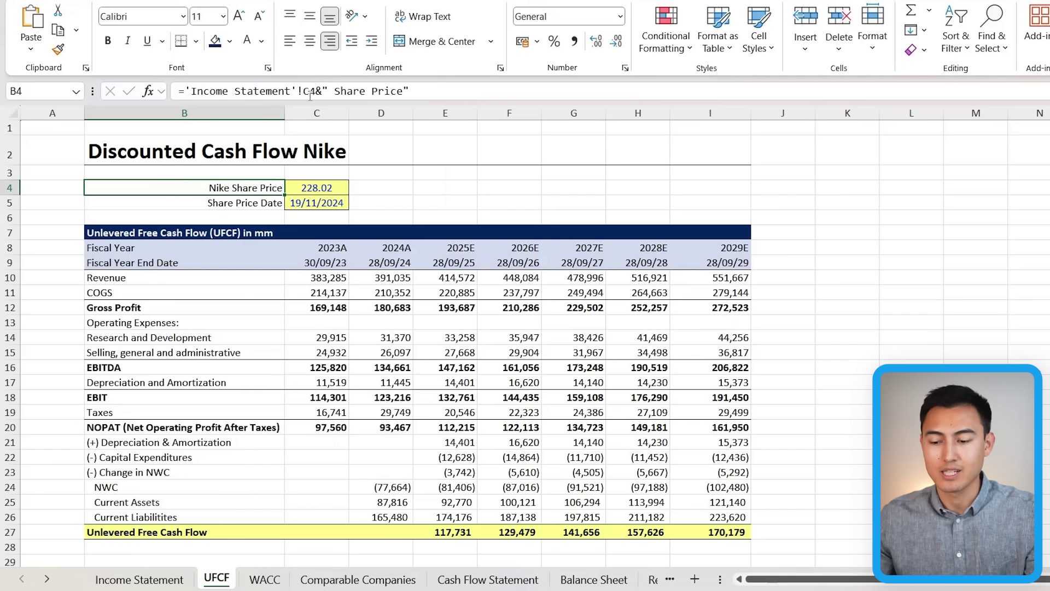
pyautogui.click(140, 580)
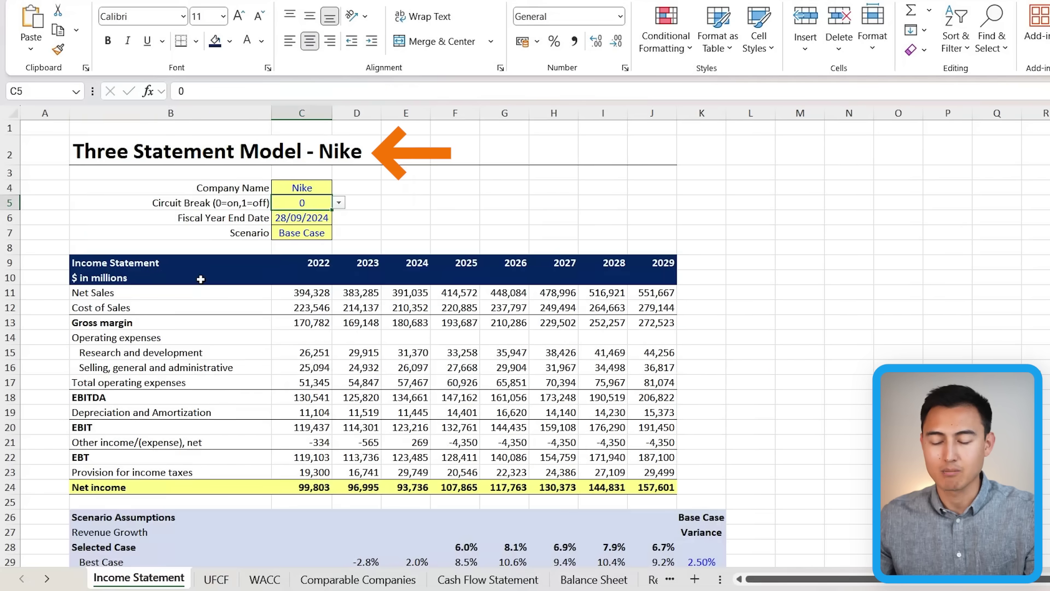
pyautogui.press('Up')
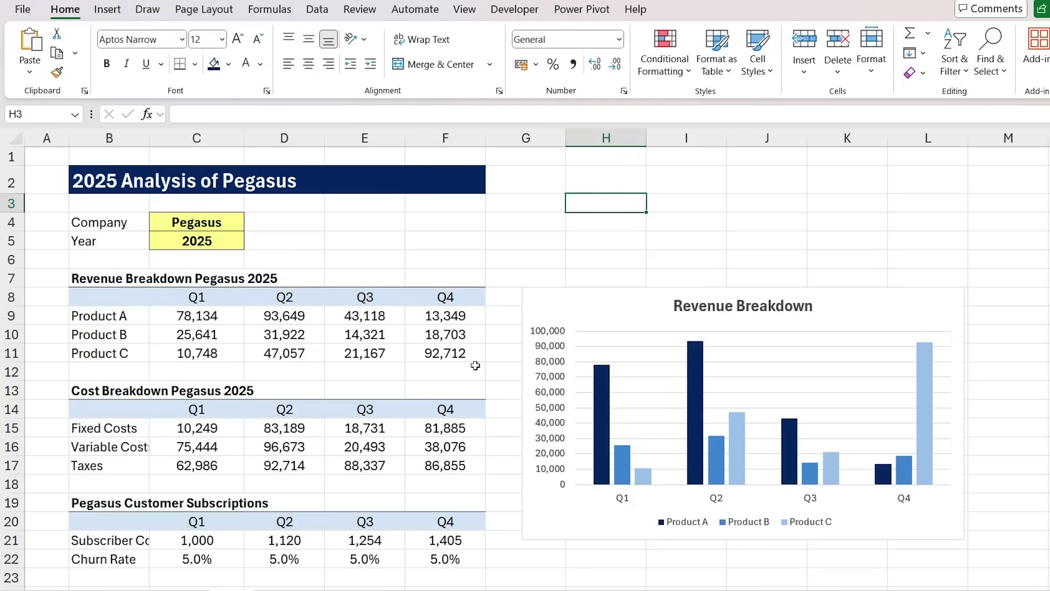
# Test company Nike in C4, undo to Pegasus, and select the chart's Revenue Breakdown title.
pyautogui.click(756, 313)
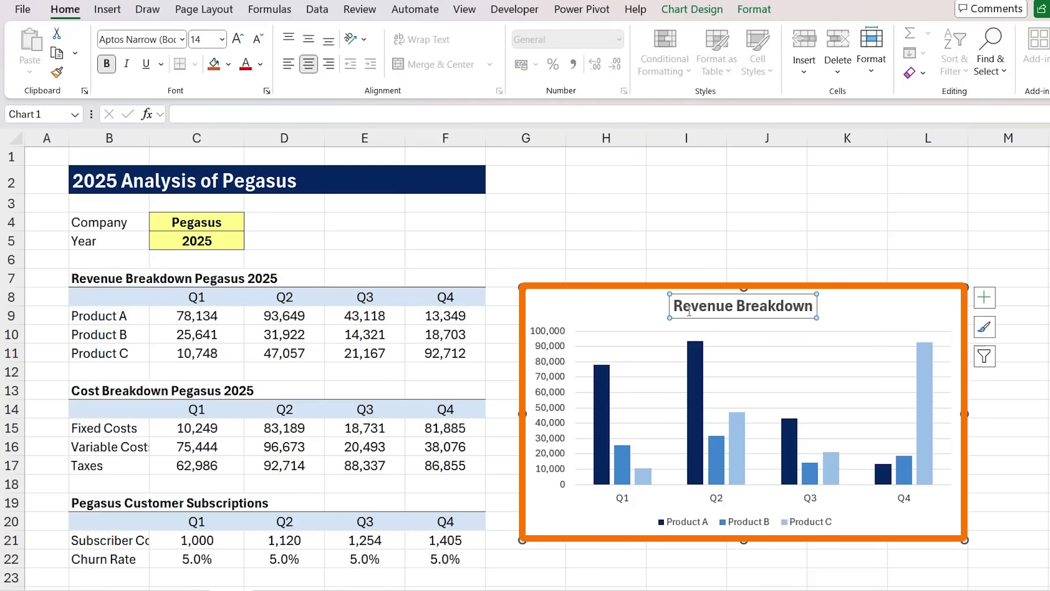
pyautogui.click(526, 244)
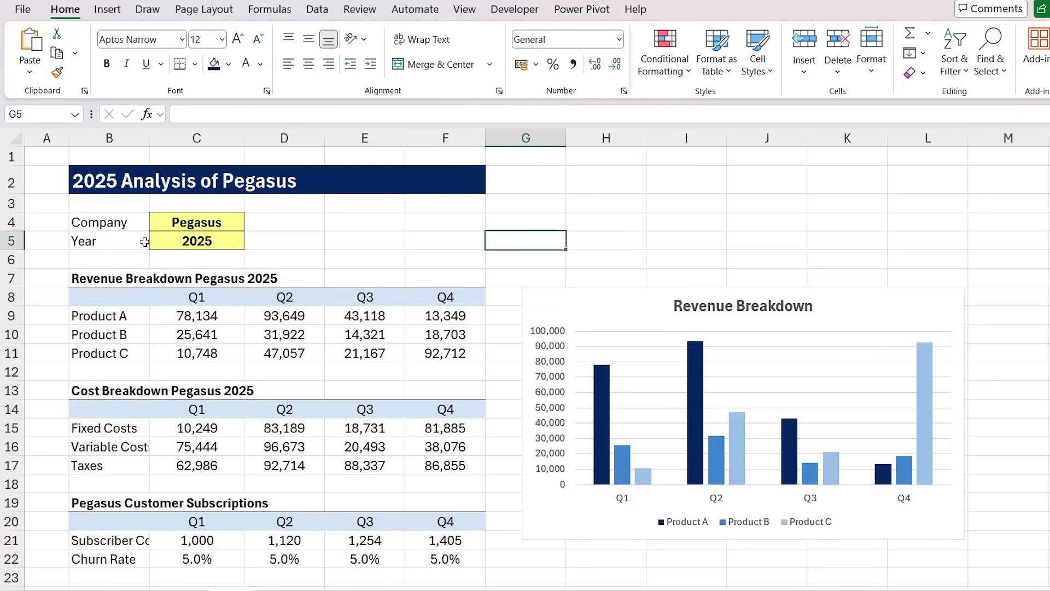
pyautogui.click(181, 224)
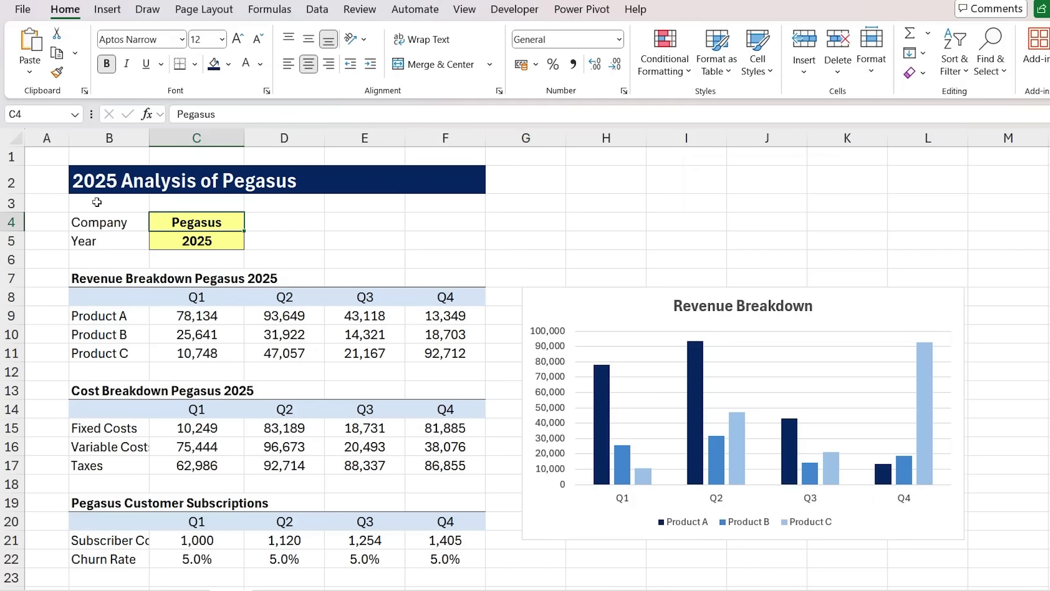
pyautogui.write('Nike')
pyautogui.press('Return')
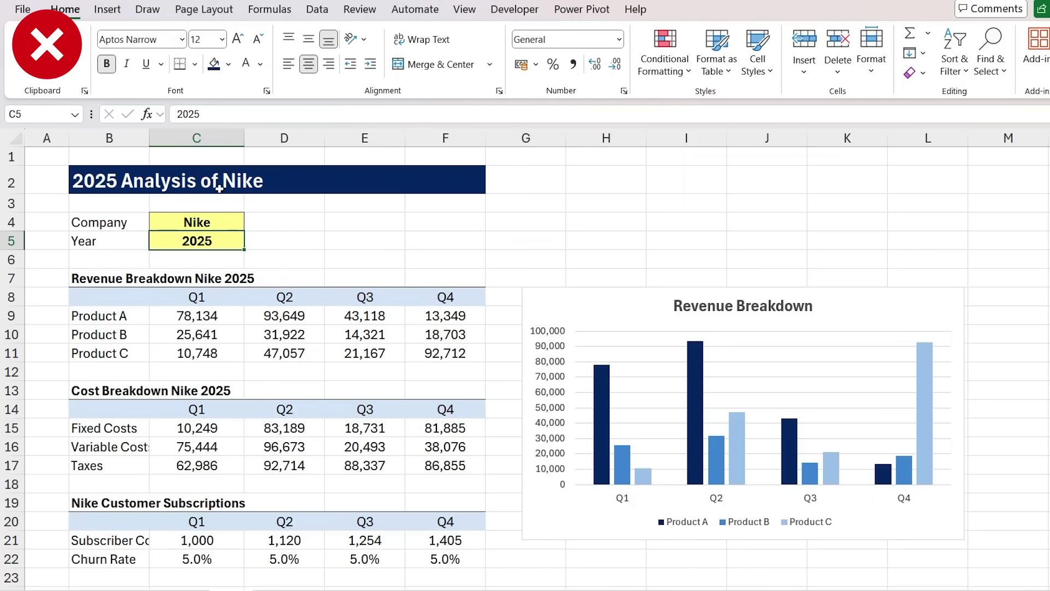
pyautogui.hotkey('ctrl', 'z')
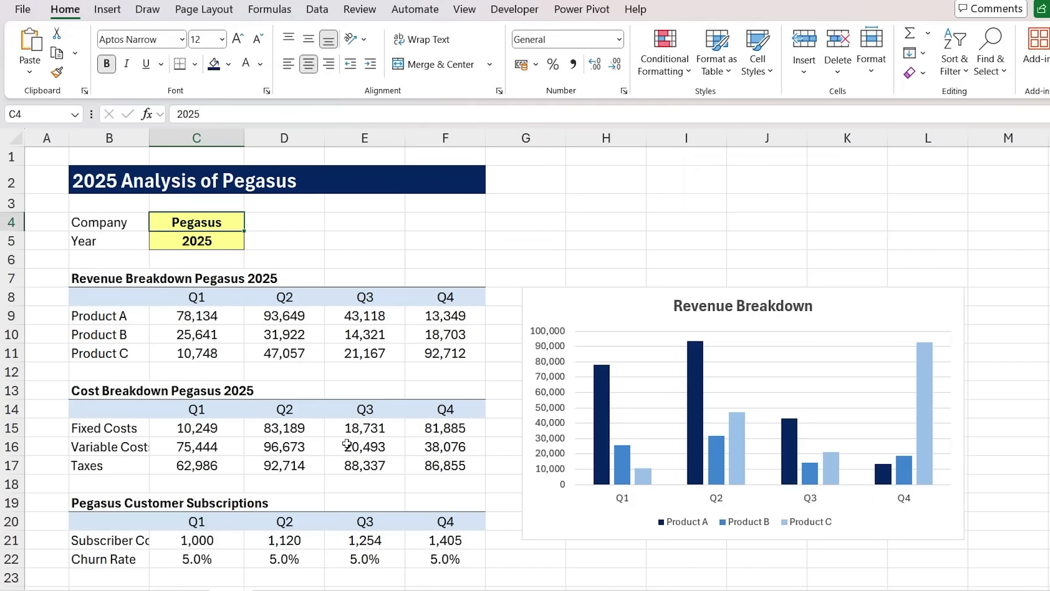
pyautogui.click(670, 311)
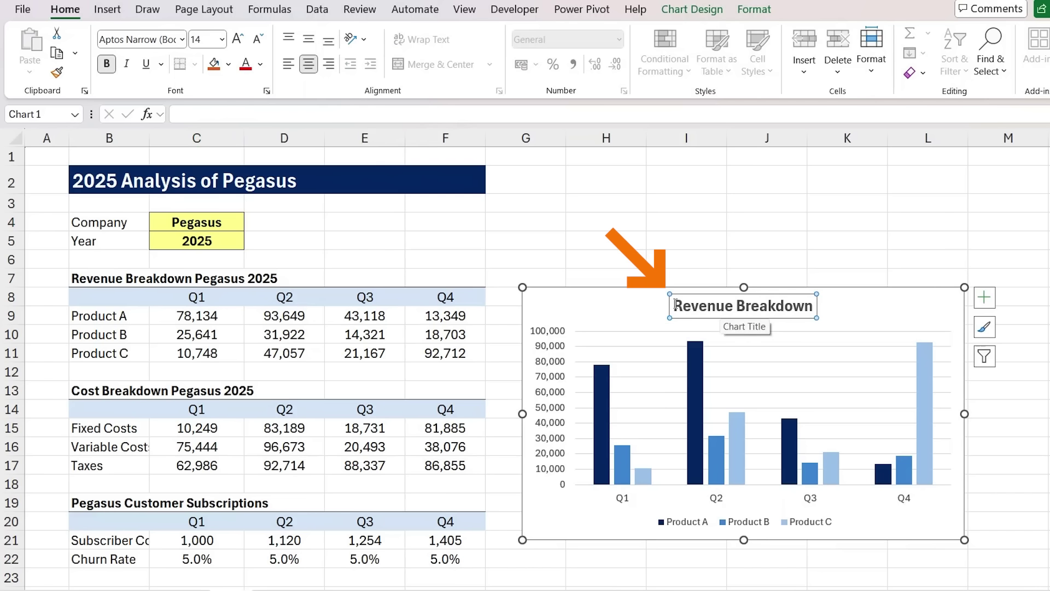
# Link the chart title to the revenue heading in B7 with a = formula.
pyautogui.click(212, 113)
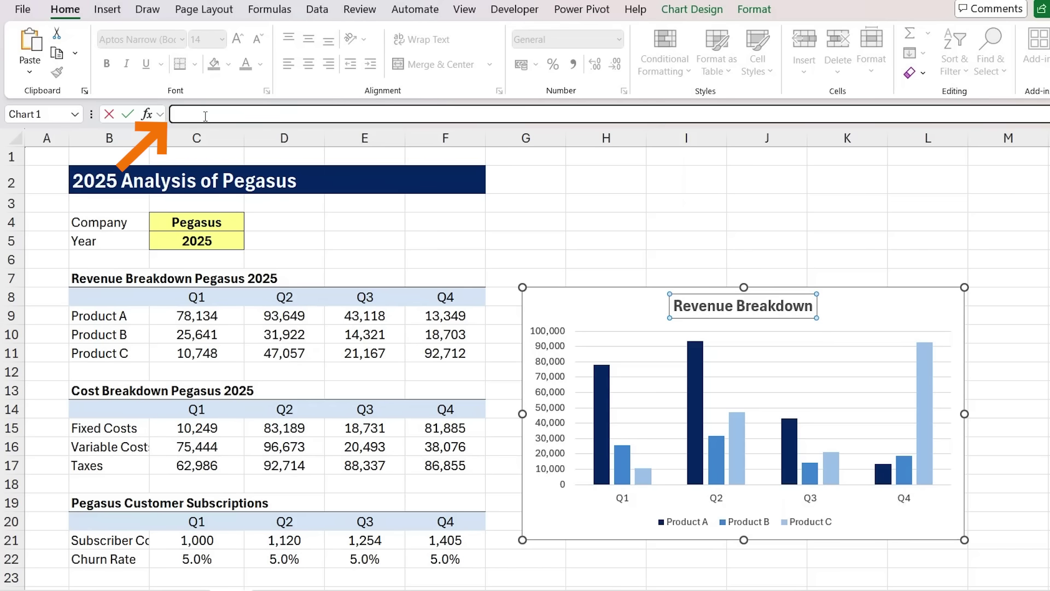
pyautogui.write('=')
pyautogui.click(77, 278)
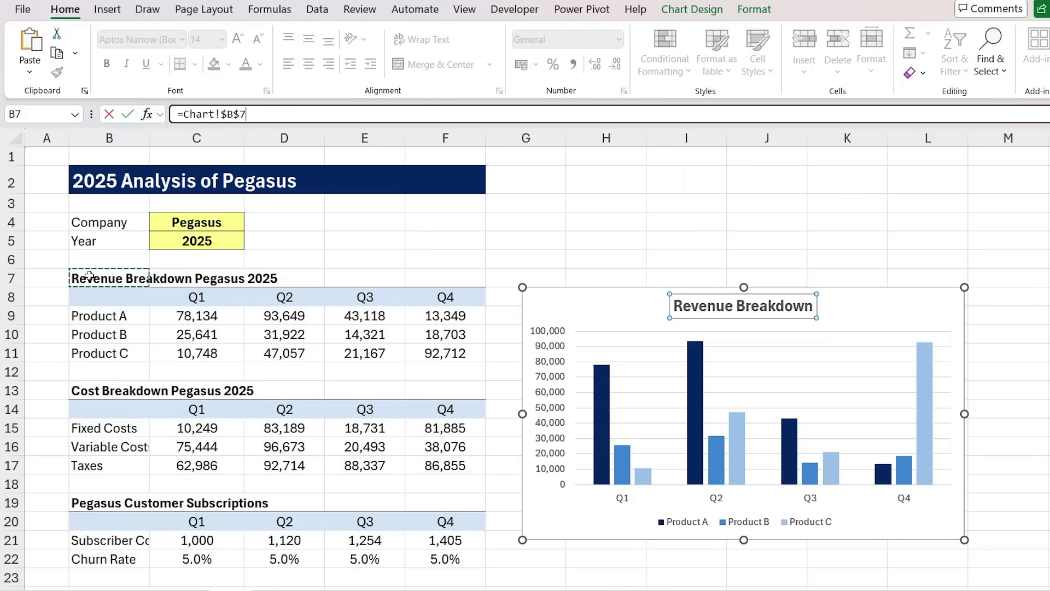
pyautogui.press('Return')
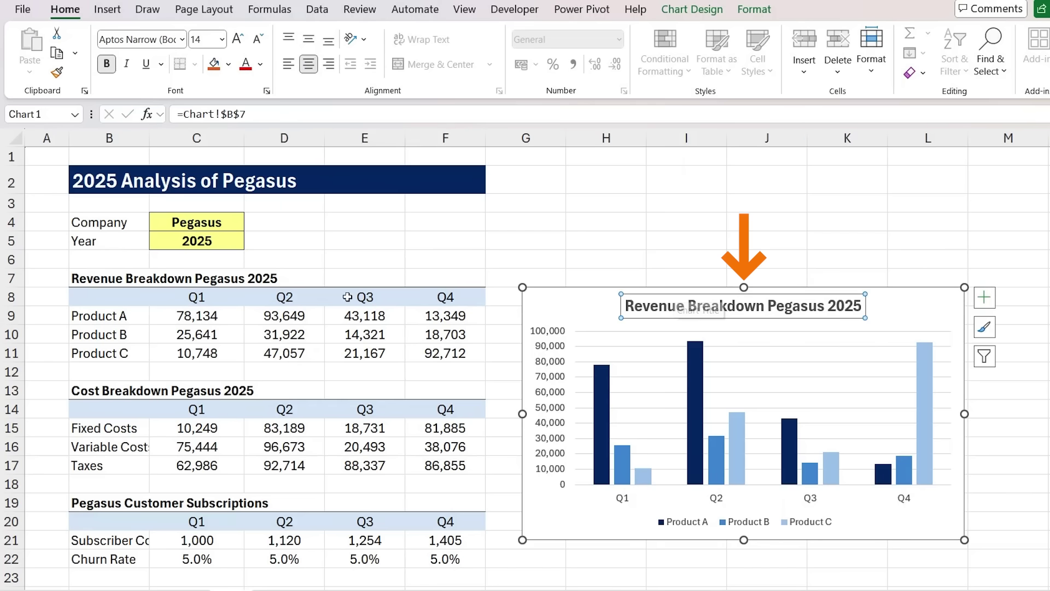
# Enter Nike as the company in C4 and 2015 as the year in C5.
pyautogui.click(194, 223)
pyautogui.write('Nik')
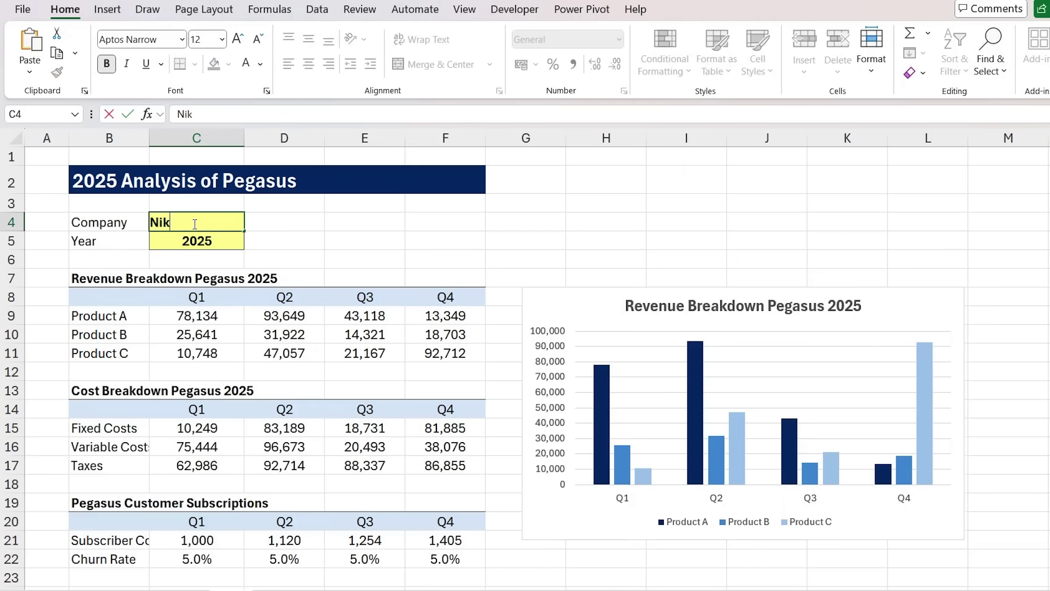
pyautogui.write('e')
pyautogui.press('Return')
pyautogui.write('201')
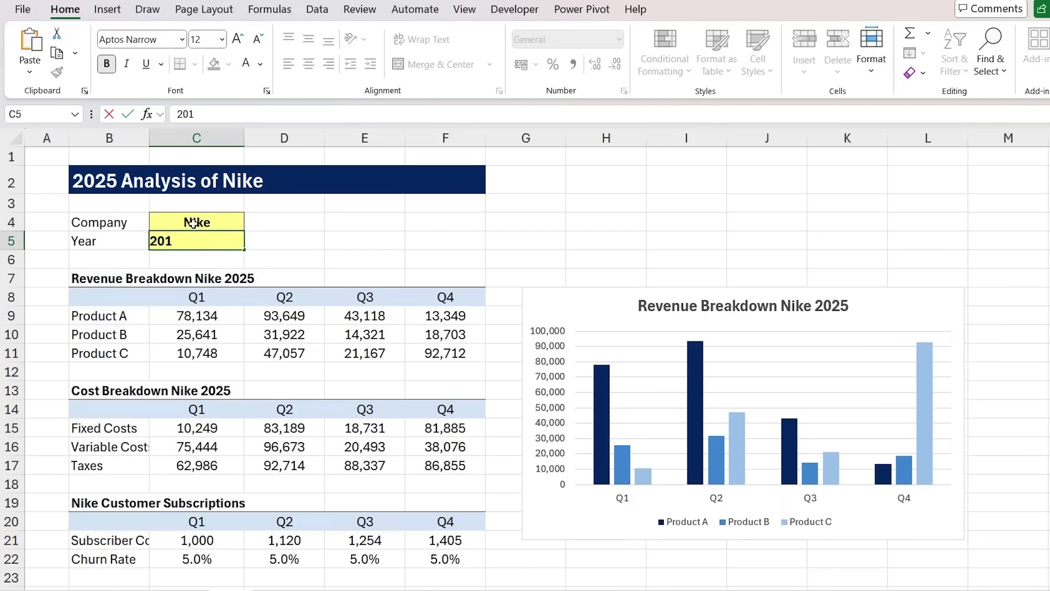
pyautogui.write('5')
pyautogui.press('Return')
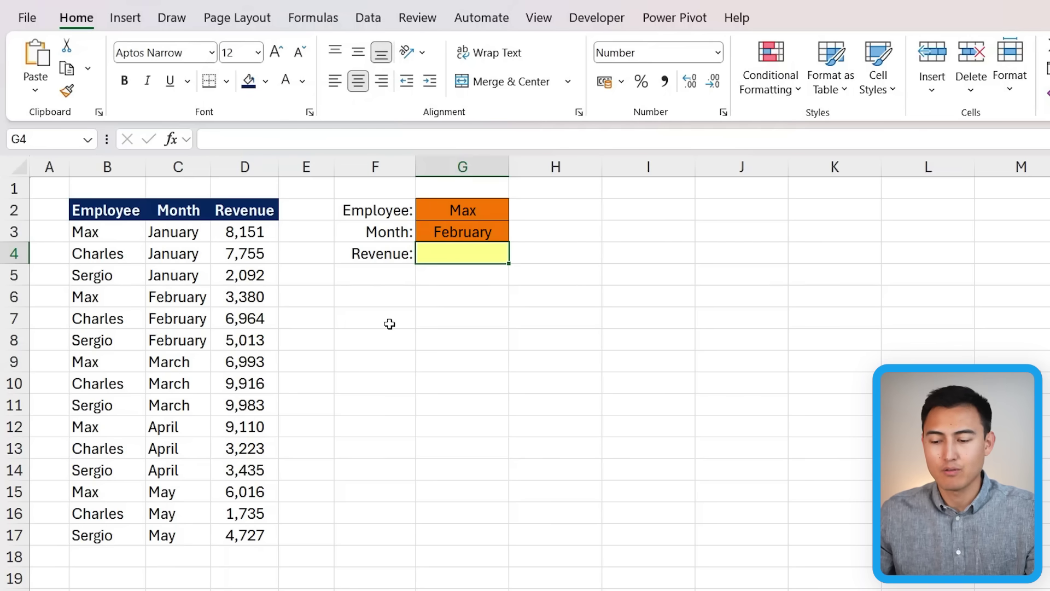
# Enter =XLOOKUP(G2,B2:B17,D2:D17) in G4 to return the employee's revenue.
pyautogui.write('=xlo')
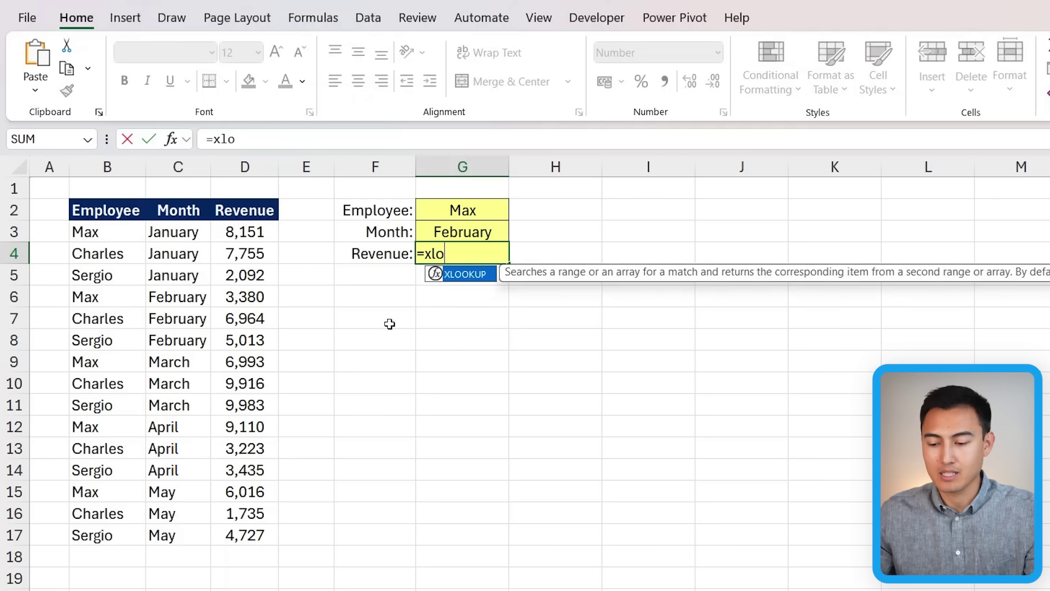
pyautogui.press('Tab')
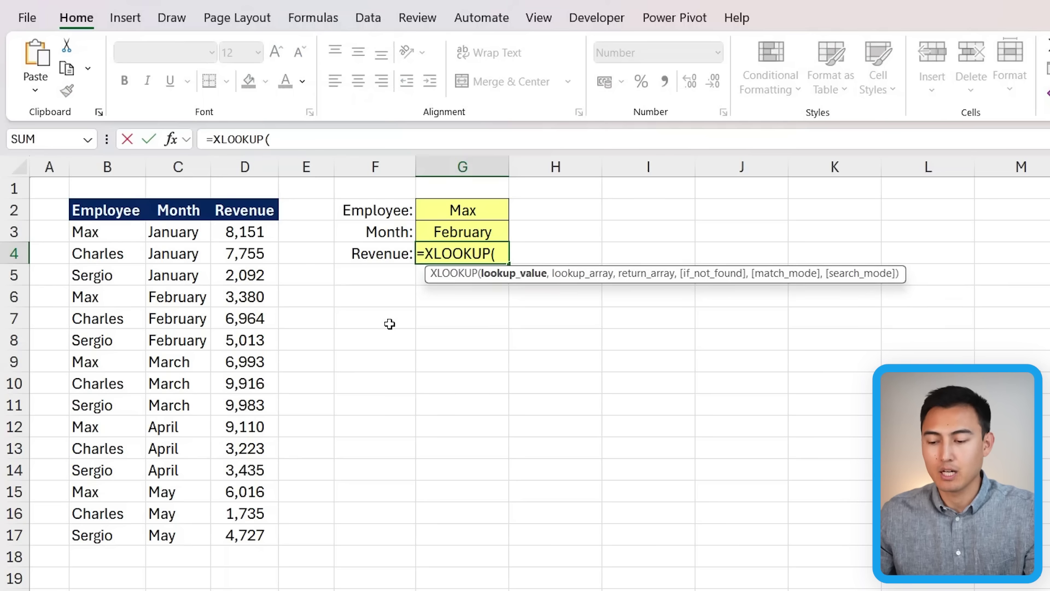
pyautogui.click(434, 213)
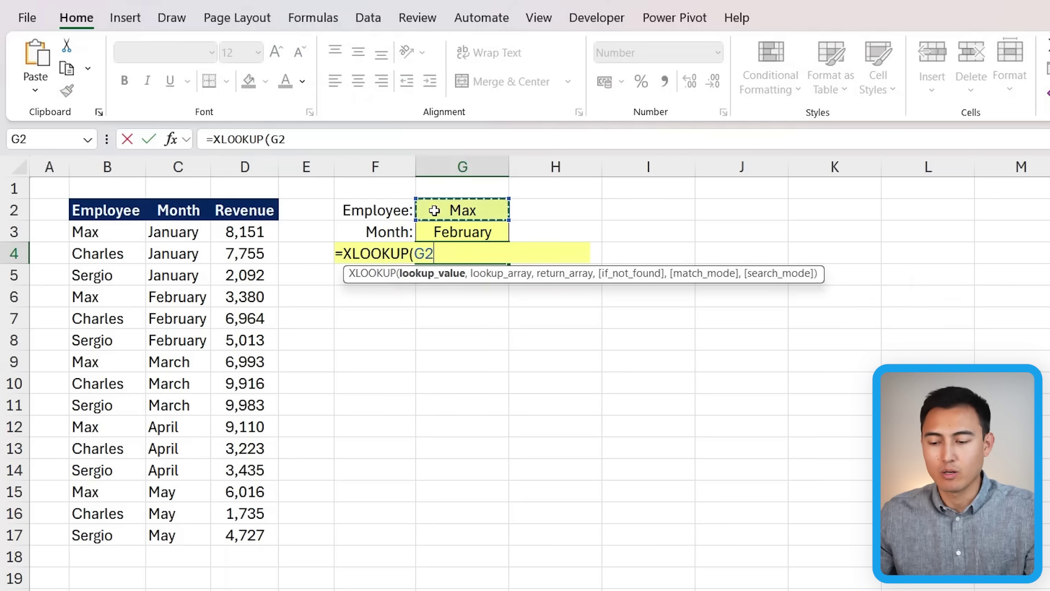
pyautogui.write(',')
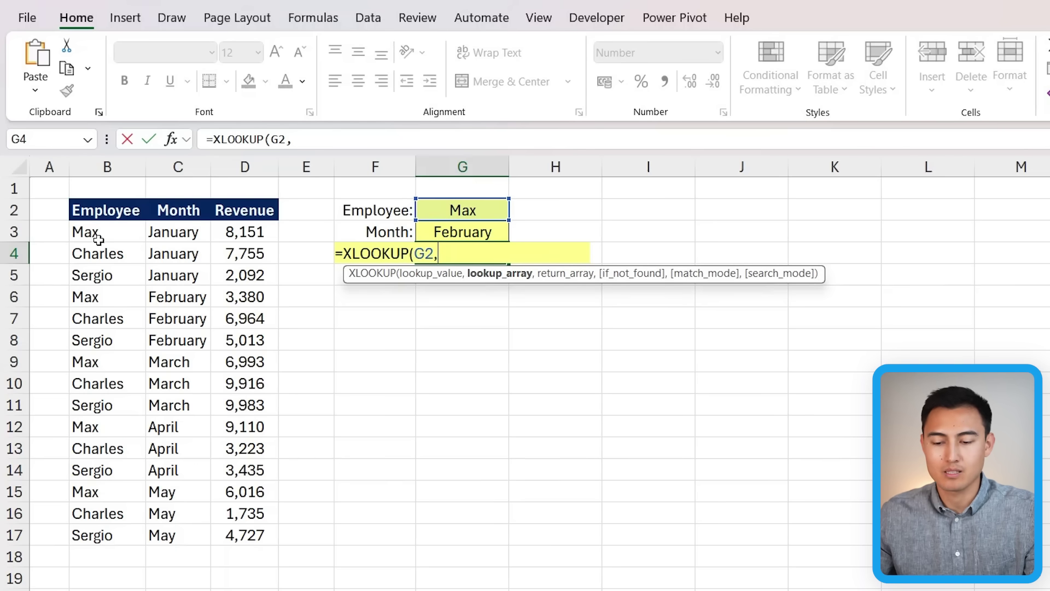
pyautogui.moveTo(114, 212); pyautogui.dragTo(100, 529)
pyautogui.write(',')
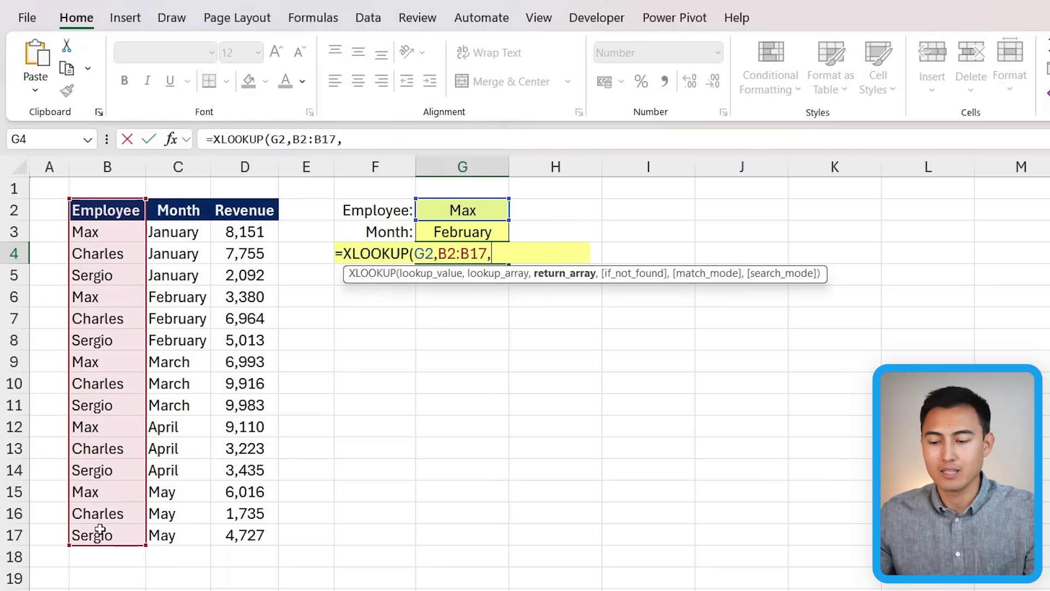
pyautogui.click(257, 219)
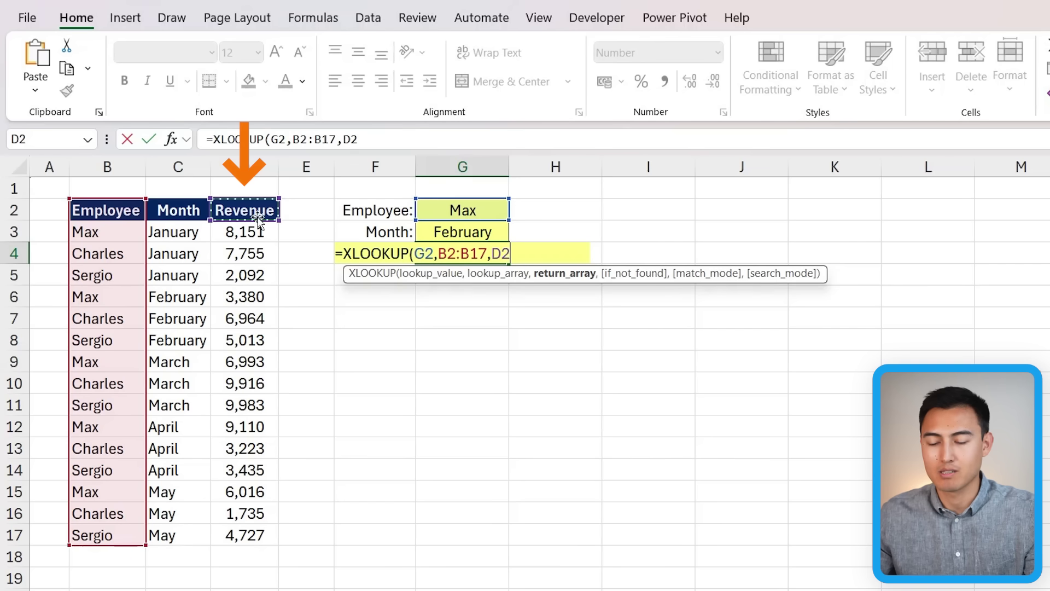
pyautogui.hotkey('ctrl', 'shift', 'Down')
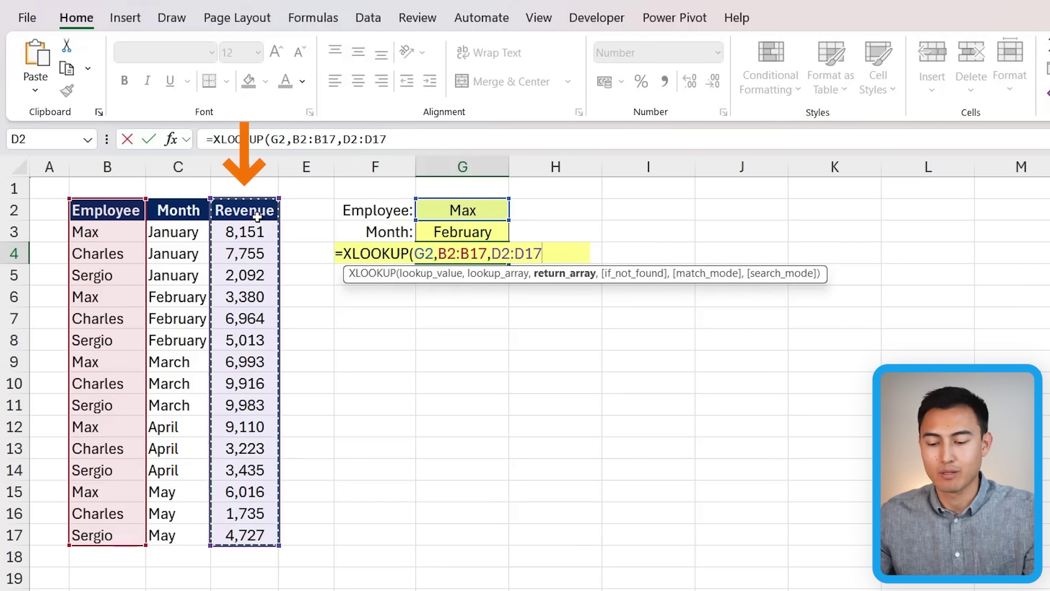
pyautogui.write(')')
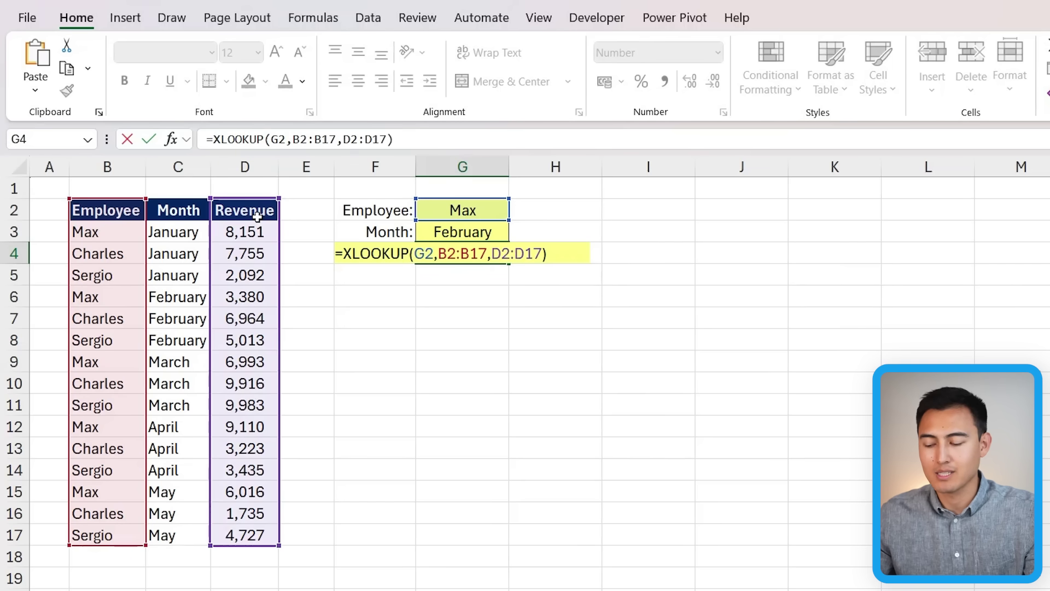
pyautogui.press('Return')
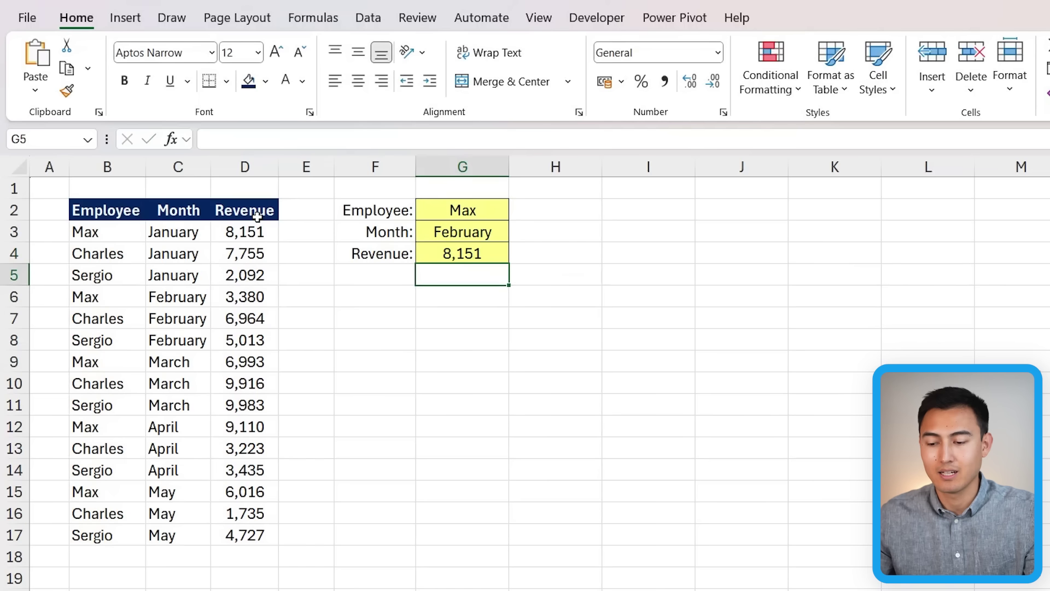
pyautogui.press('Up')
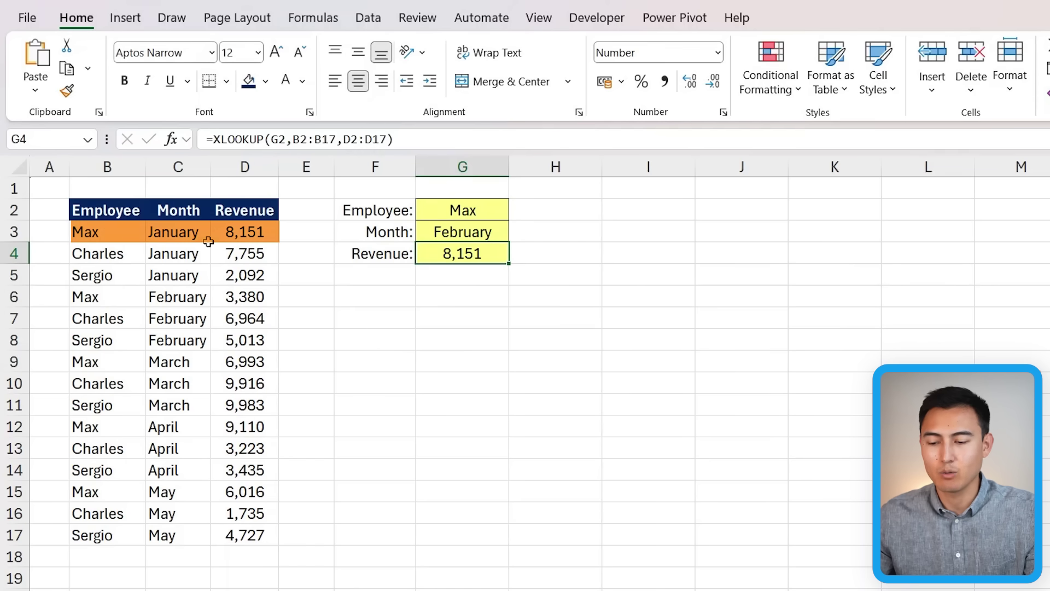
# Compare the result with the February revenue rows, then reopen the G4 formula for editing.
pyautogui.click(265, 232)
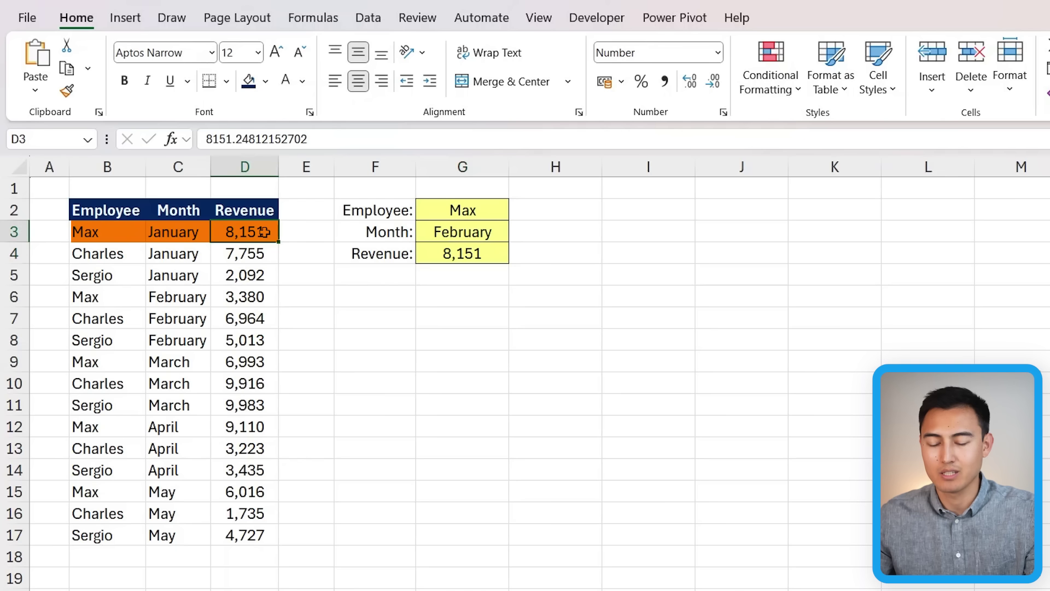
pyautogui.press('Left')
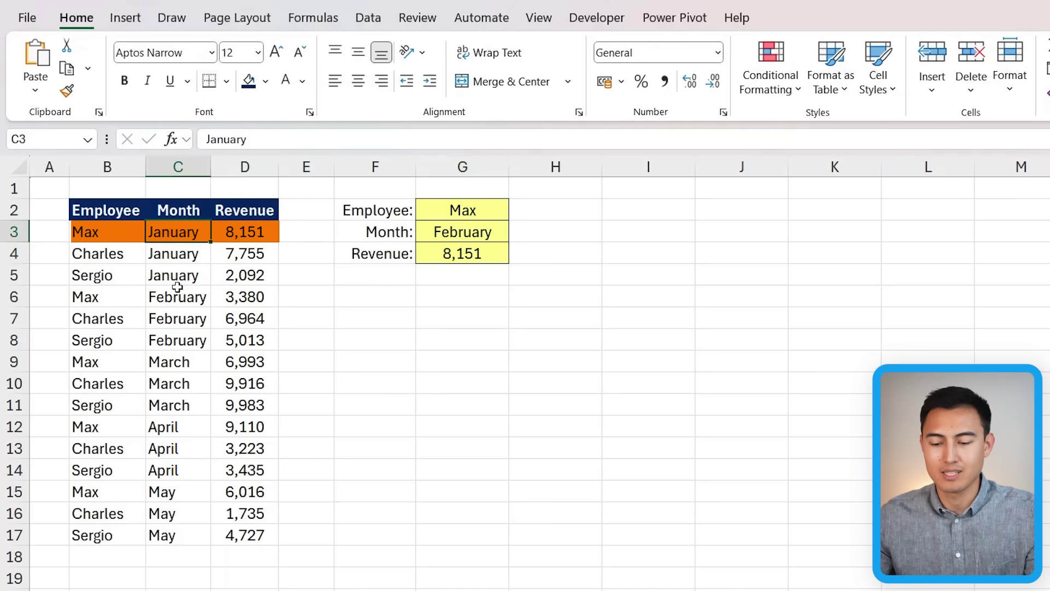
pyautogui.moveTo(177, 287); pyautogui.dragTo(245, 297)
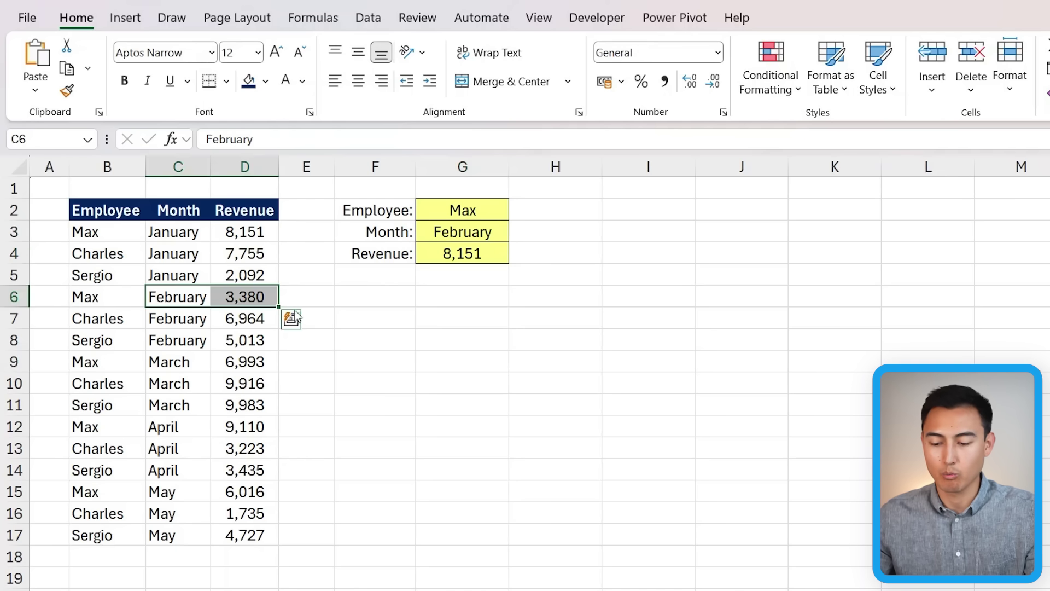
pyautogui.click(461, 251)
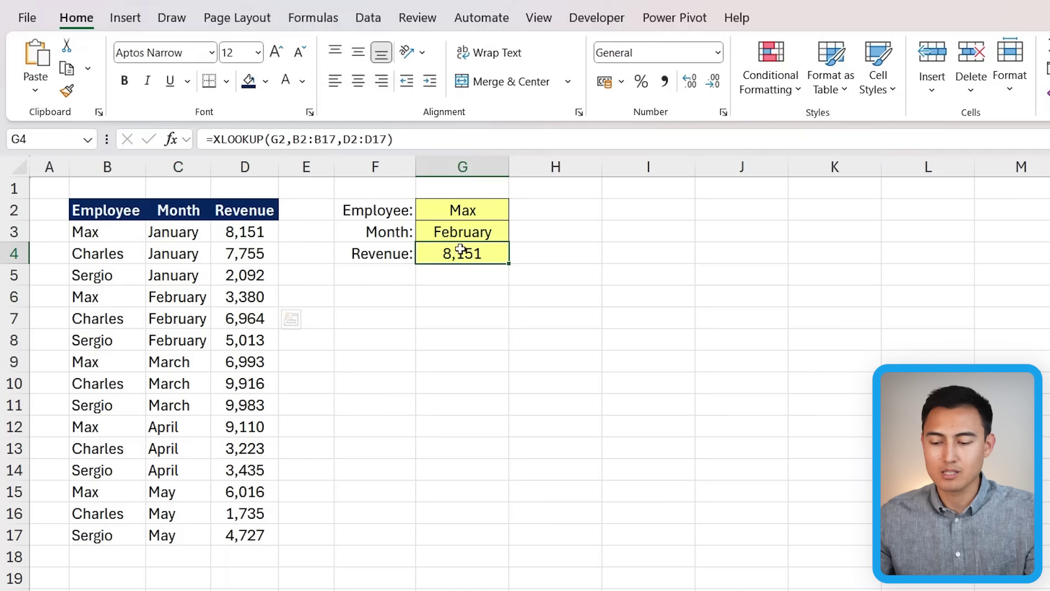
pyautogui.doubleClick(461, 252)
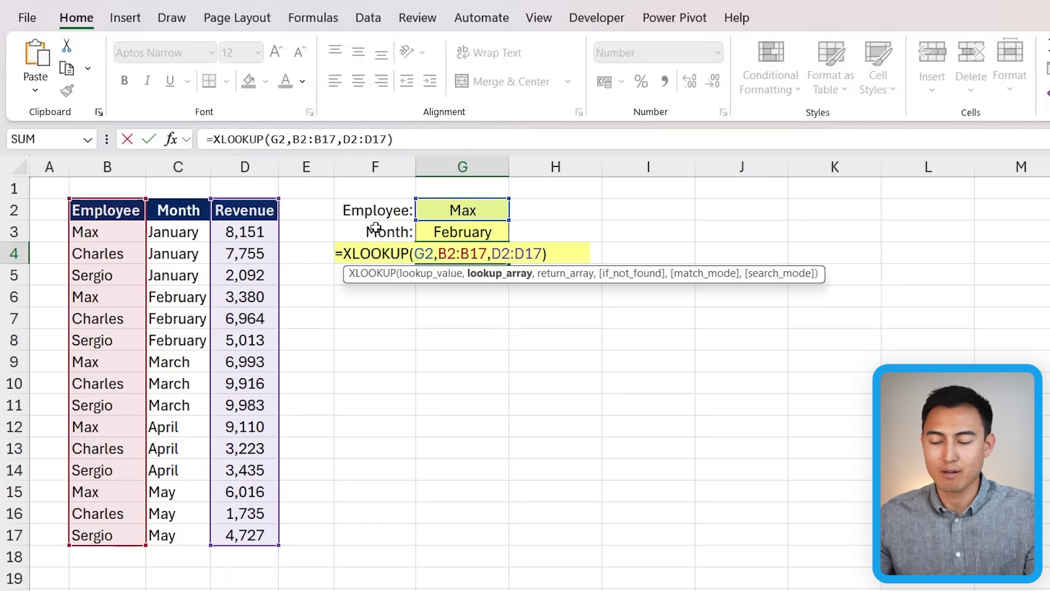
pyautogui.click(425, 254)
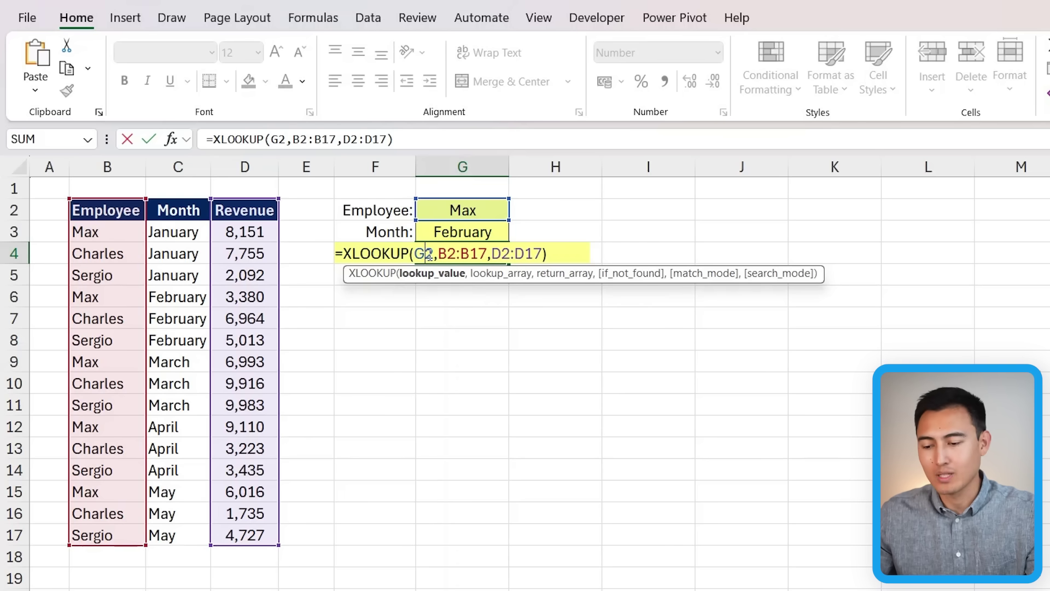
# Finish the two-criteria lookup by joining G3's month to the lookup value and C2:C17 to the range.
pyautogui.write('&')
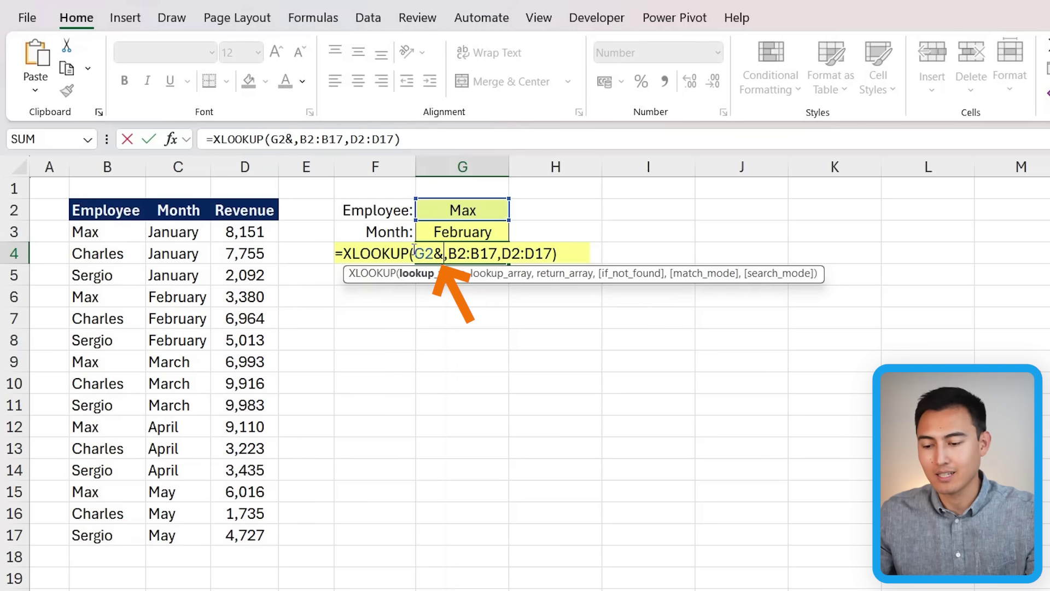
pyautogui.click(432, 233)
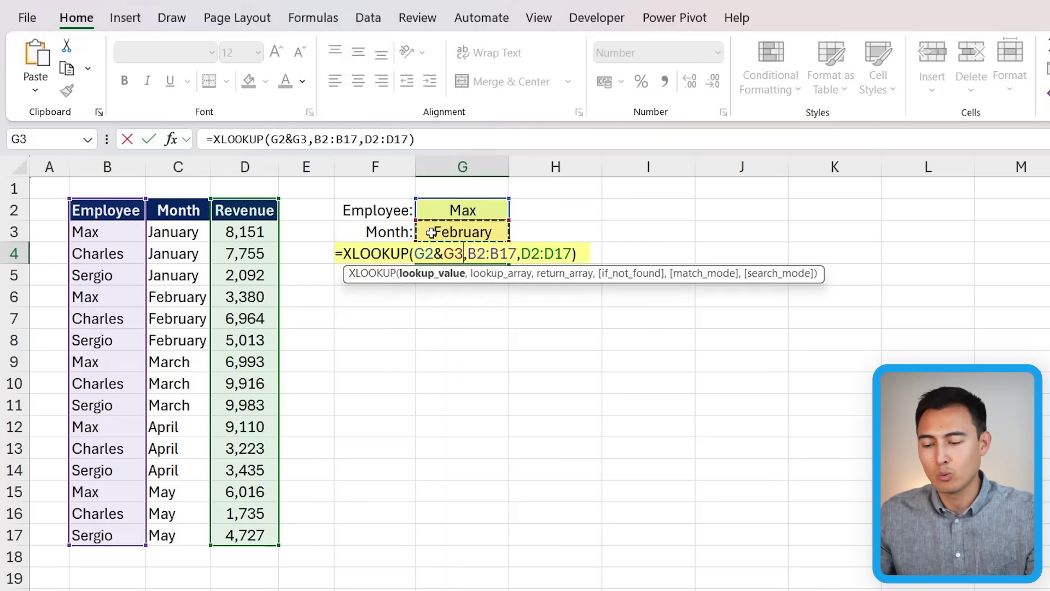
pyautogui.click(513, 253)
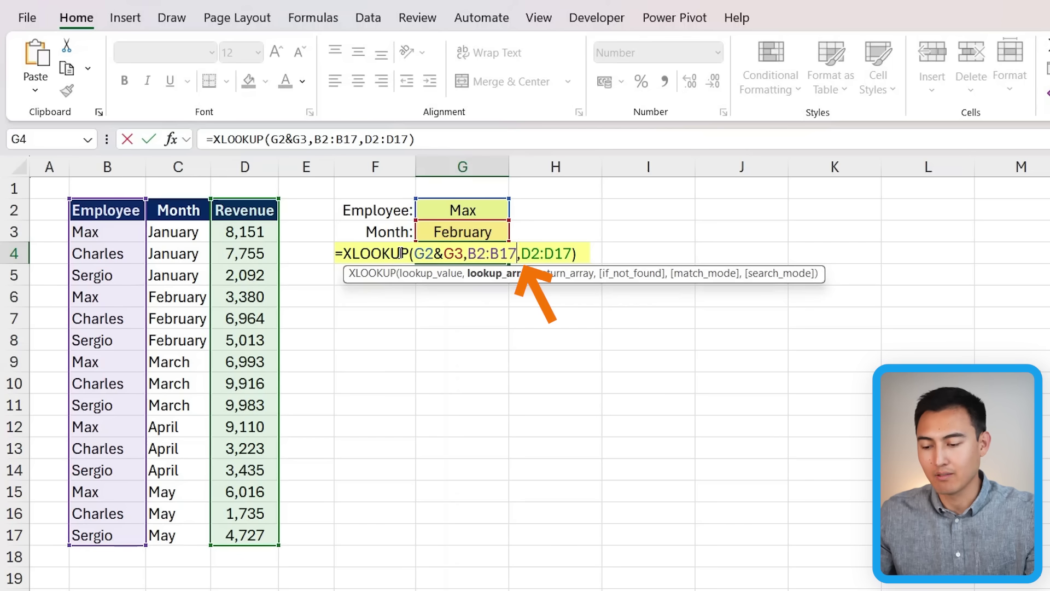
pyautogui.write('&')
pyautogui.moveTo(196, 220); pyautogui.dragTo(181, 532)
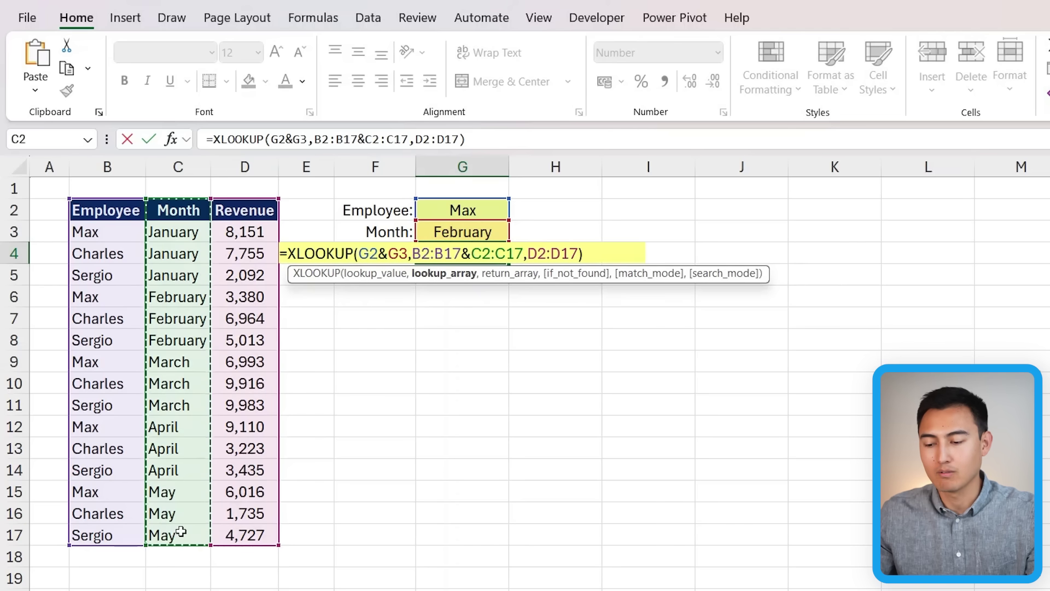
pyautogui.press('Return')
# Enter January as Max's month so the Revenue lookup returns 8,151.
pyautogui.press('Up')
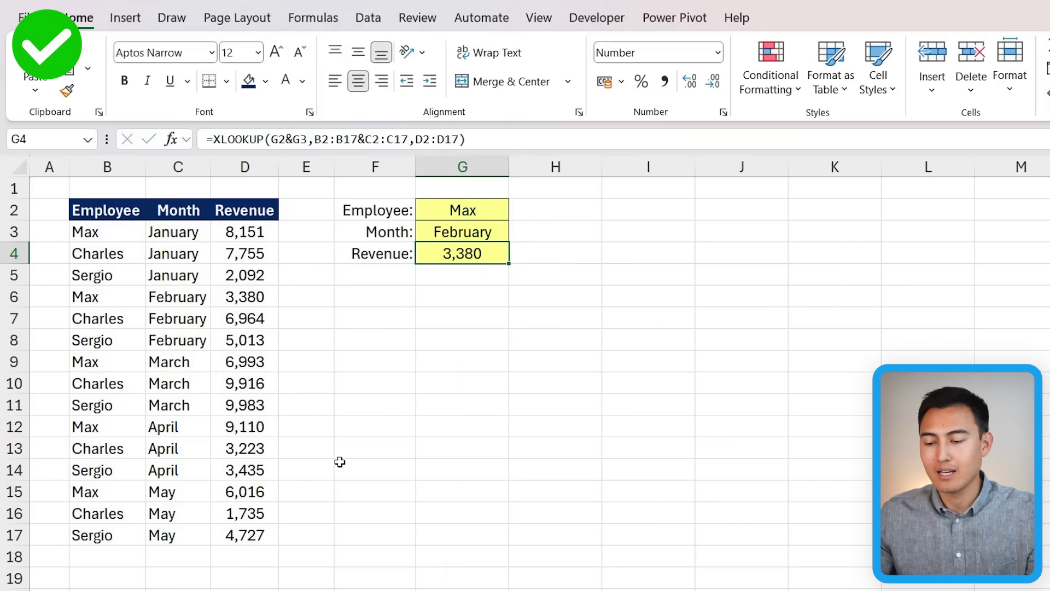
pyautogui.press('Up')
pyautogui.write('J')
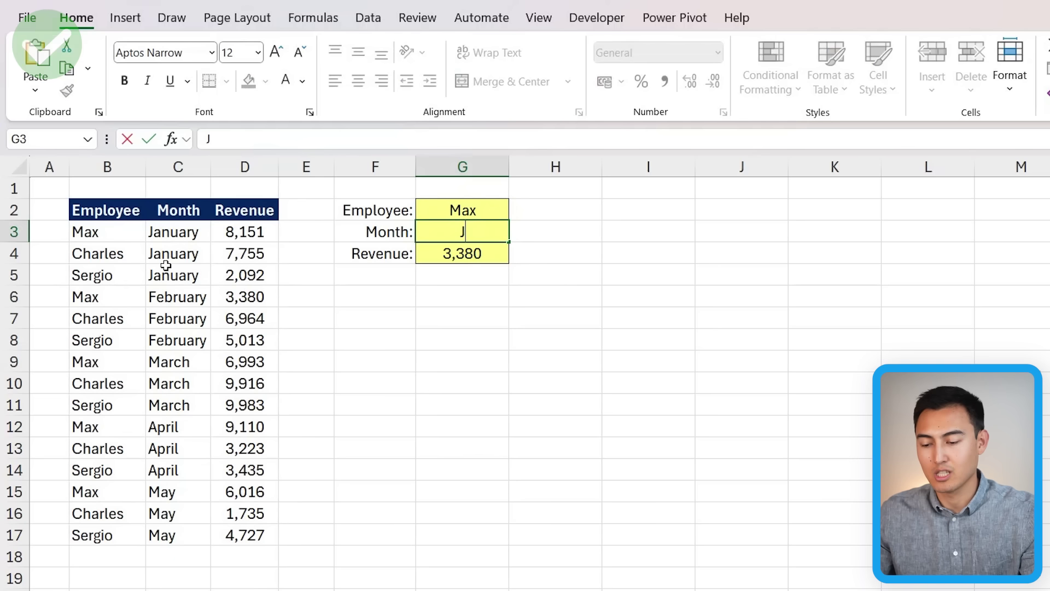
pyautogui.write('anuary')
pyautogui.press('Return')
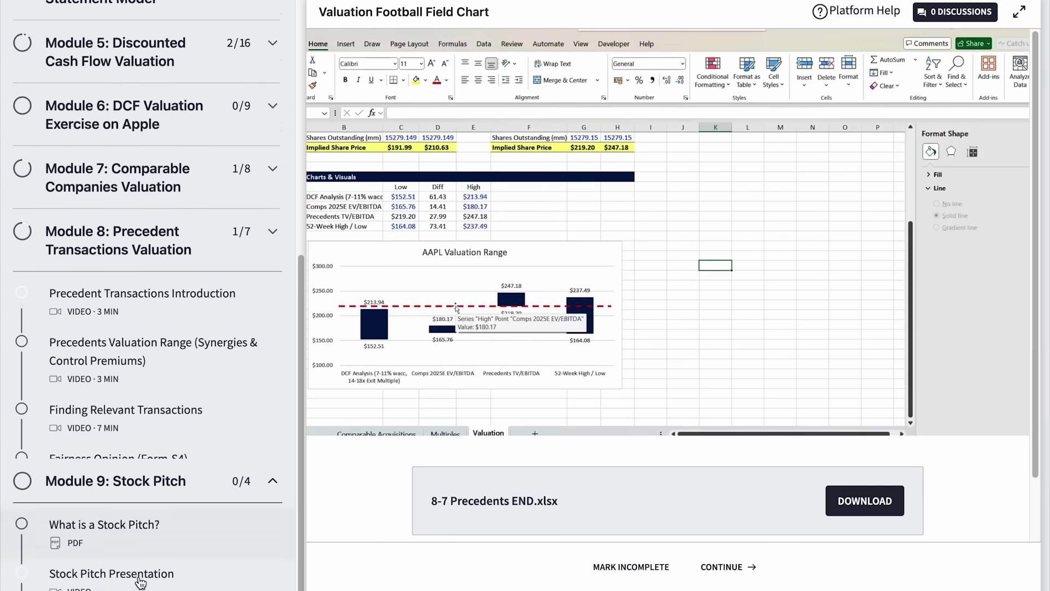
# Select the Stock Pitch Presentation lesson from Module 9 in the course sidebar.
pyautogui.click(264, 575)
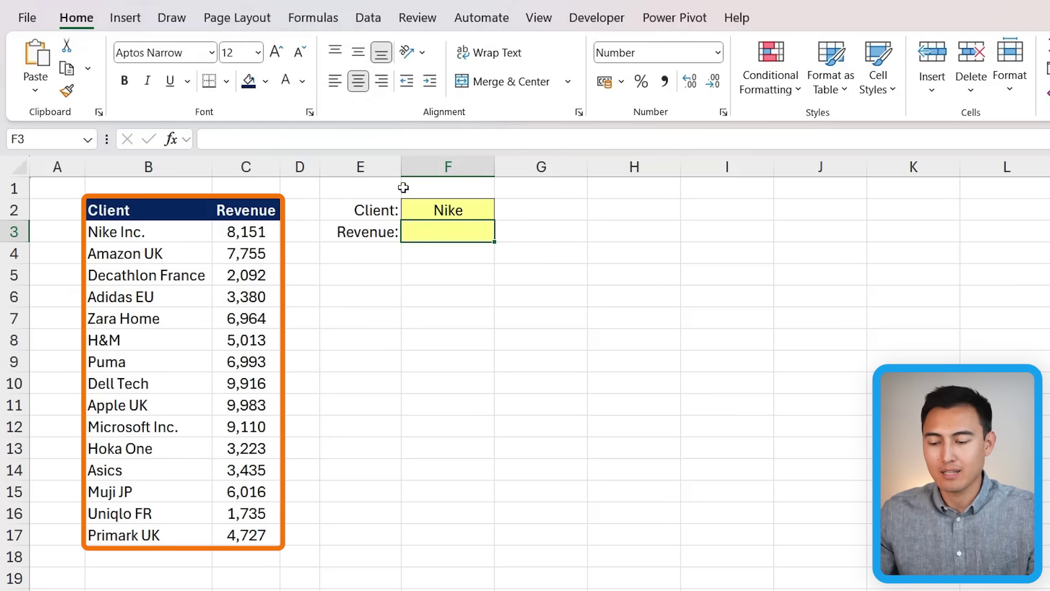
# Start an XLOOKUP in F3 that uses the client name in F2 as the lookup value.
pyautogui.click(430, 210)
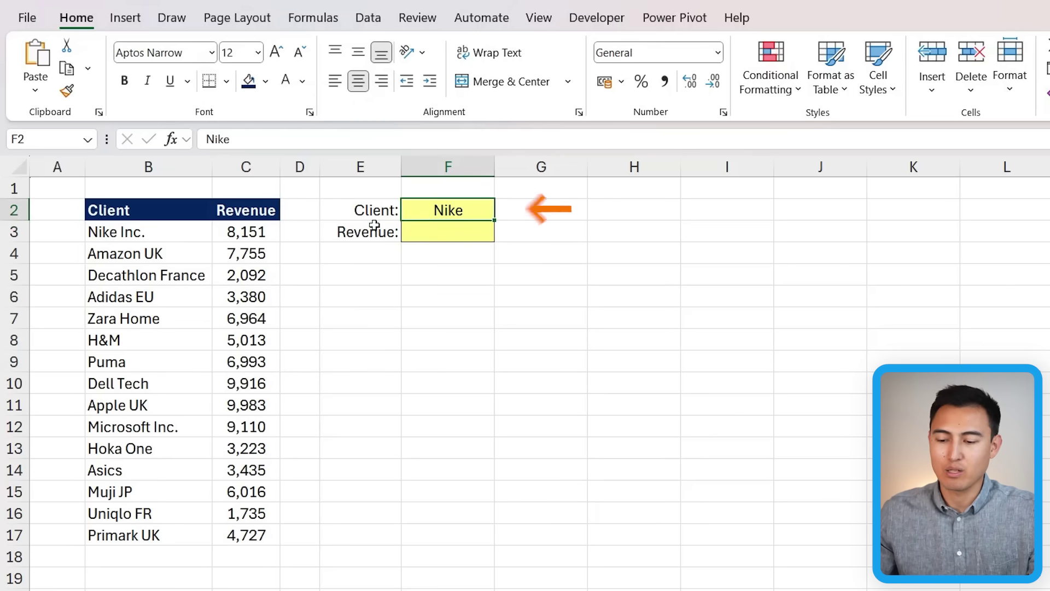
pyautogui.click(464, 235)
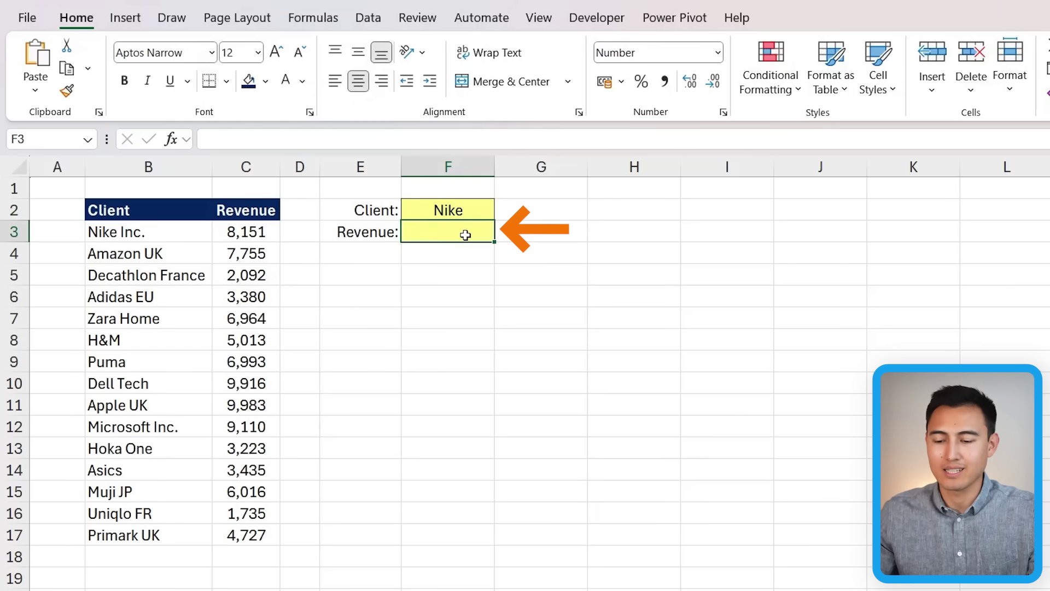
pyautogui.click(415, 210)
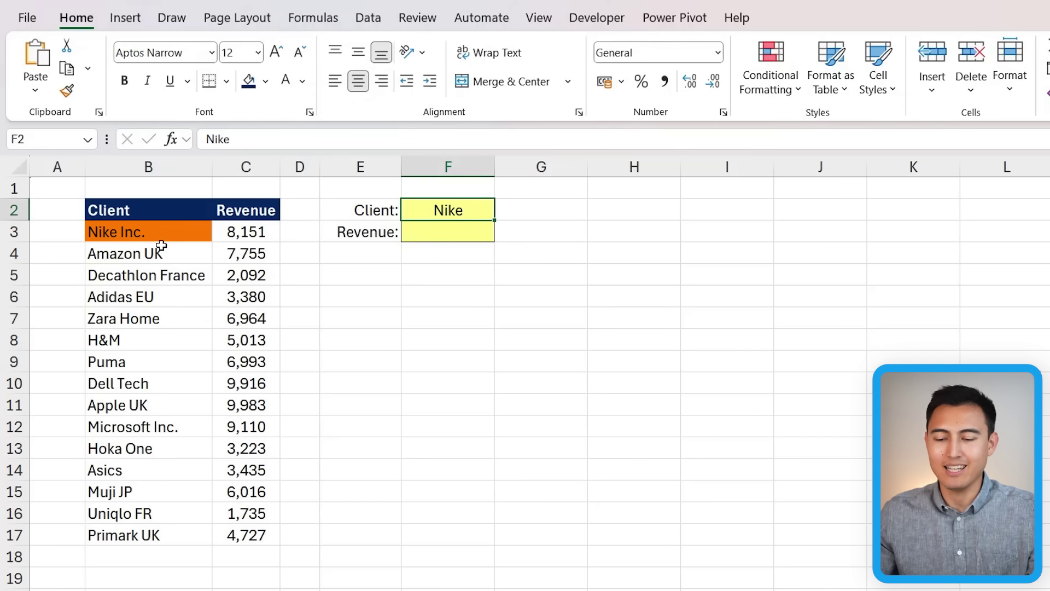
pyautogui.click(424, 233)
pyautogui.write('=xl')
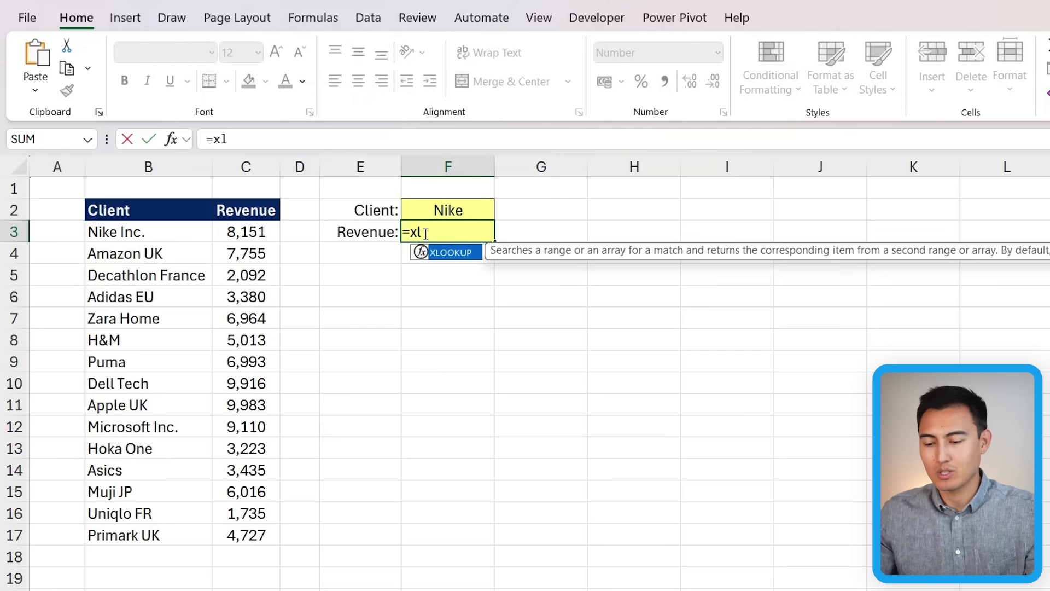
pyautogui.press('Tab')
pyautogui.press('Up')
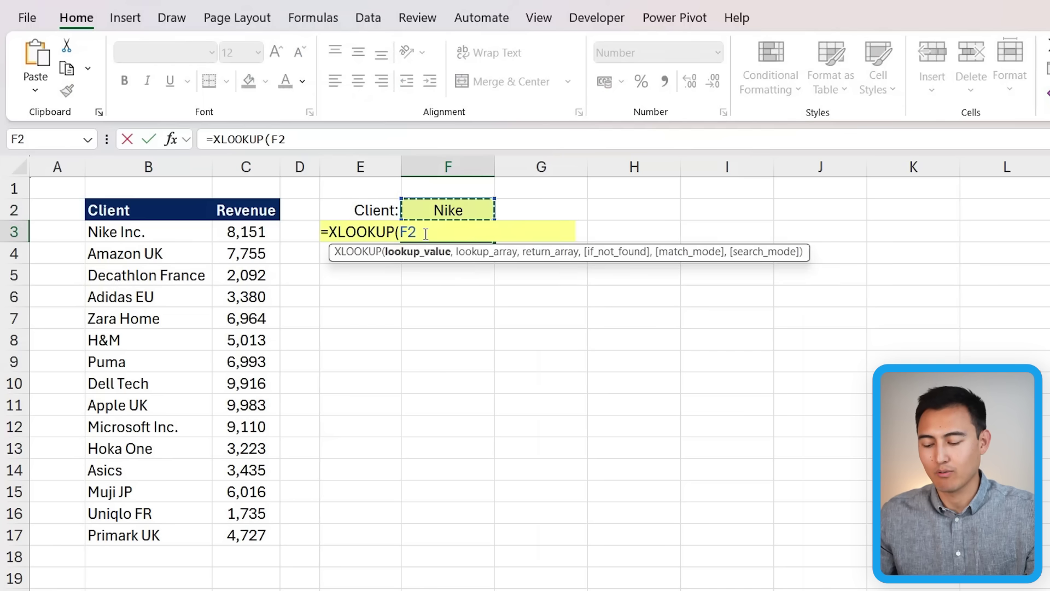
pyautogui.write(',')
# Complete it with lookup range B2:B17 and return range C2:C17, giving #N/A for Nike.
pyautogui.click(120, 204)
pyautogui.hotkey('ctrl', 'shift', 'Down')
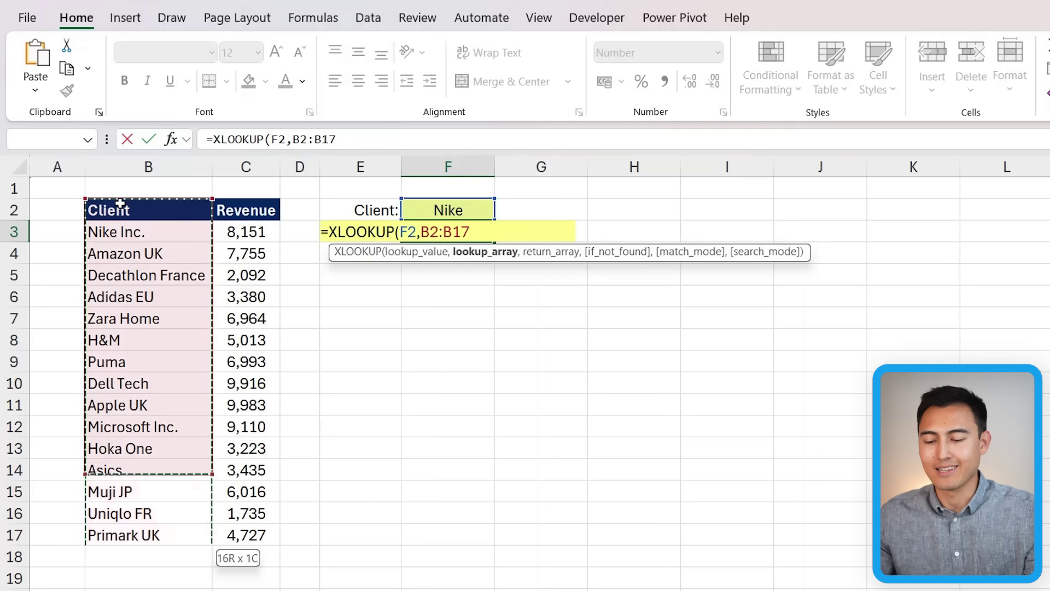
pyautogui.write(',')
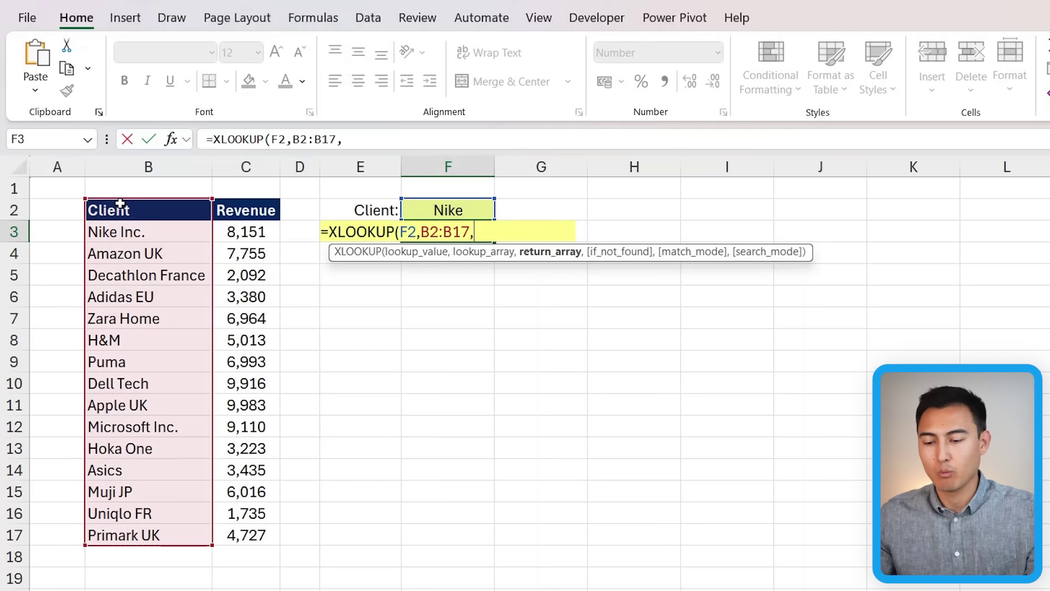
pyautogui.click(243, 207)
pyautogui.hotkey('ctrl', 'shift', 'Down')
pyautogui.press('Return')
pyautogui.press('Up')
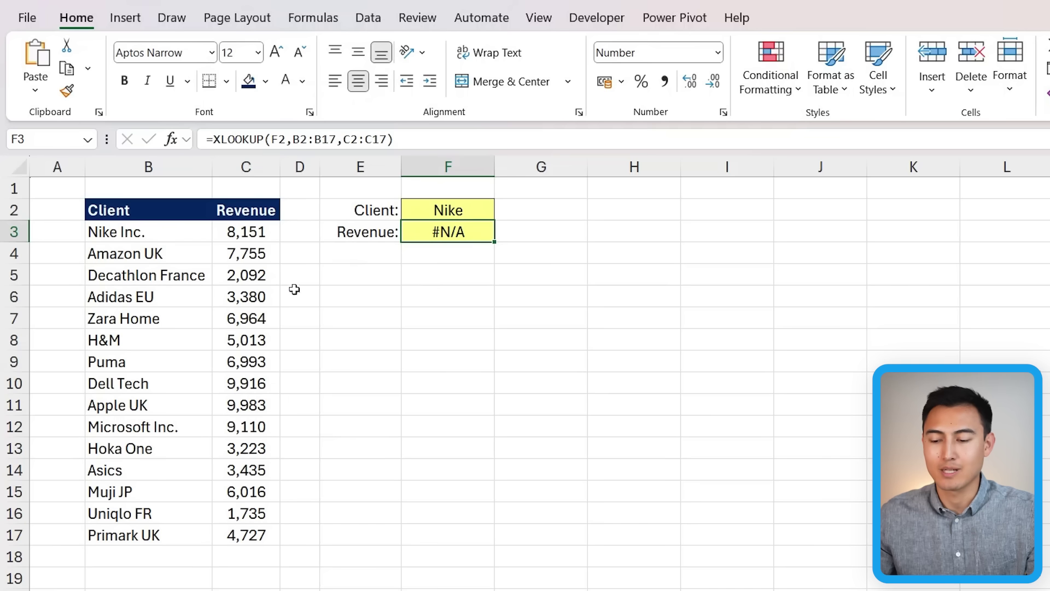
# Change F3 to =XLOOKUP(F2&"*",B2:B17,C2:C17,,2) so partial client names match.
pyautogui.doubleClick(444, 236)
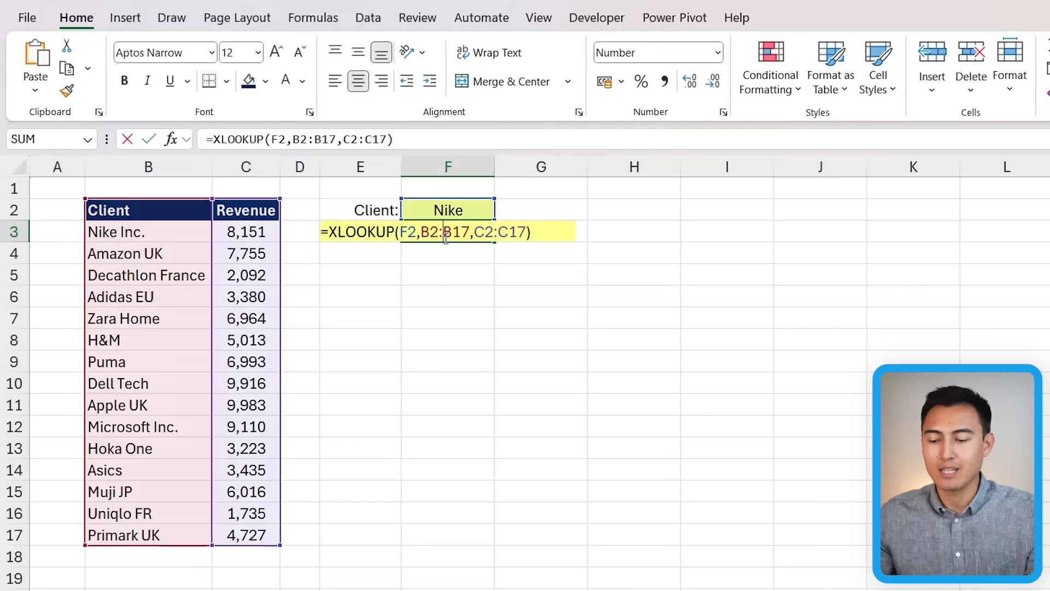
pyautogui.click(419, 231)
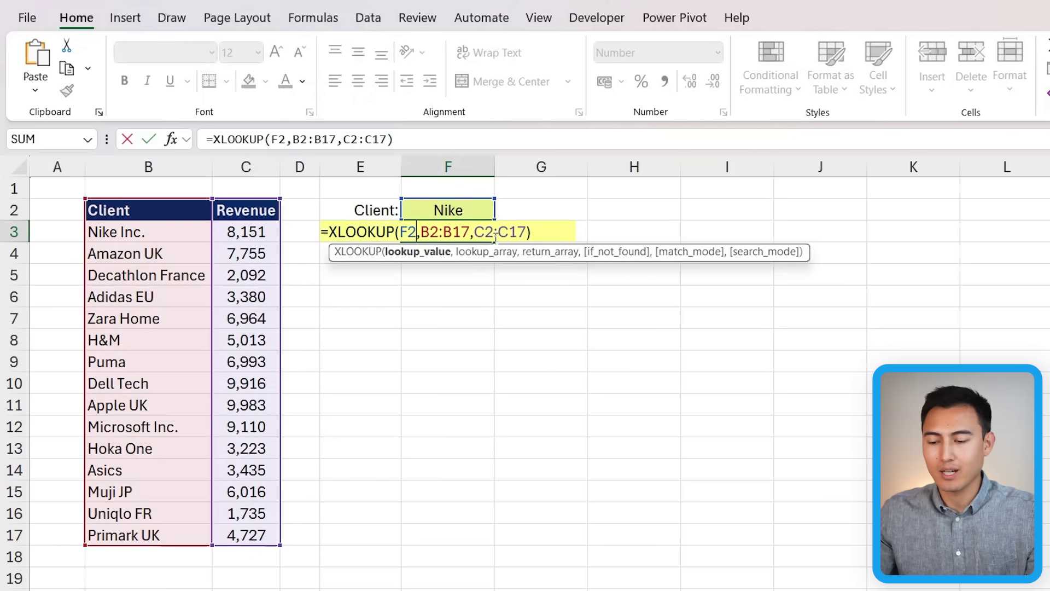
pyautogui.write('&')
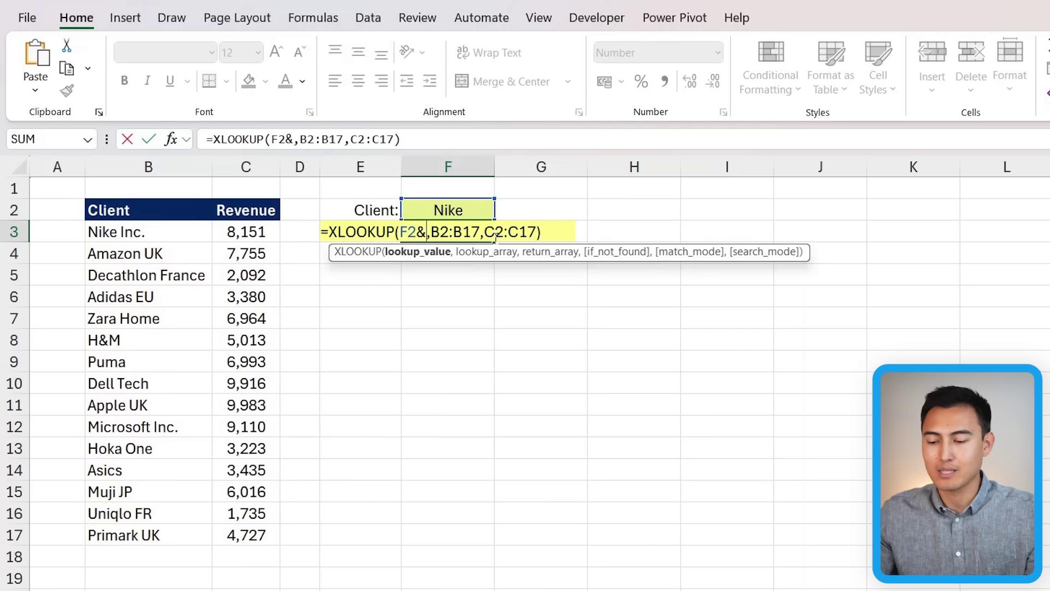
pyautogui.write('"*"')
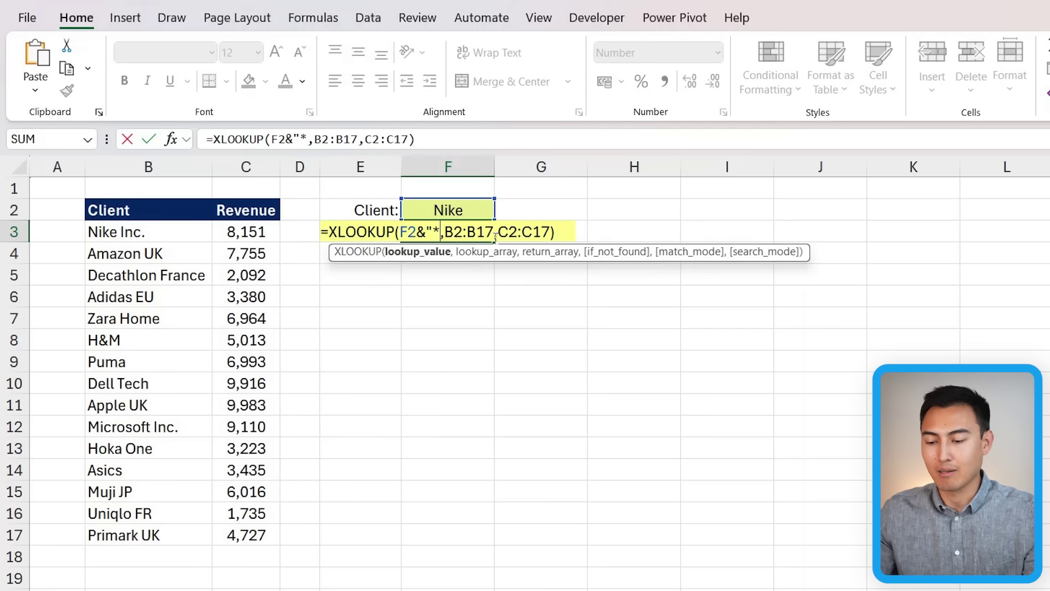
pyautogui.write('"')
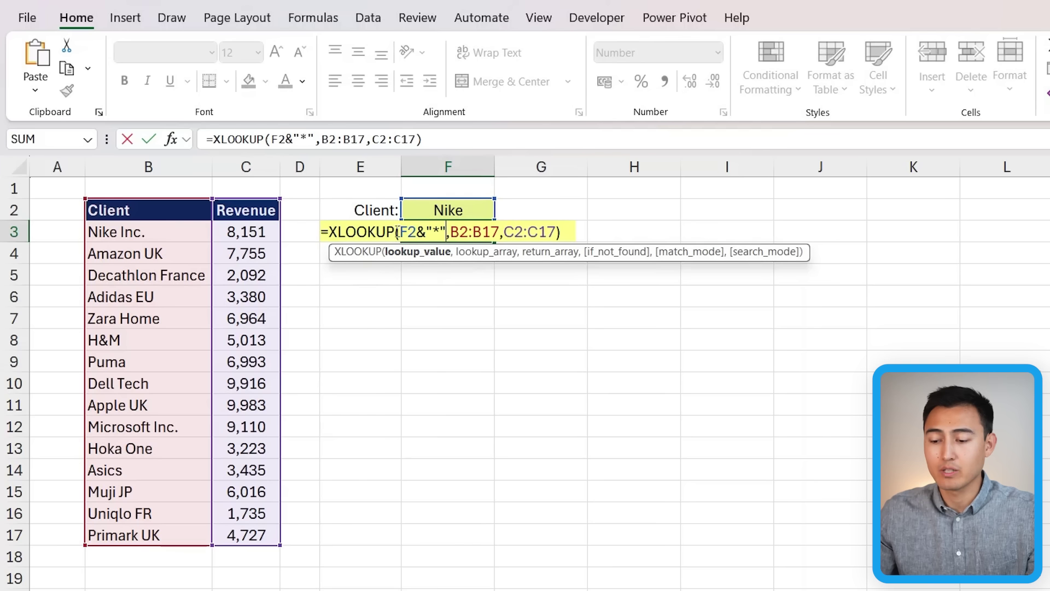
pyautogui.click(555, 231)
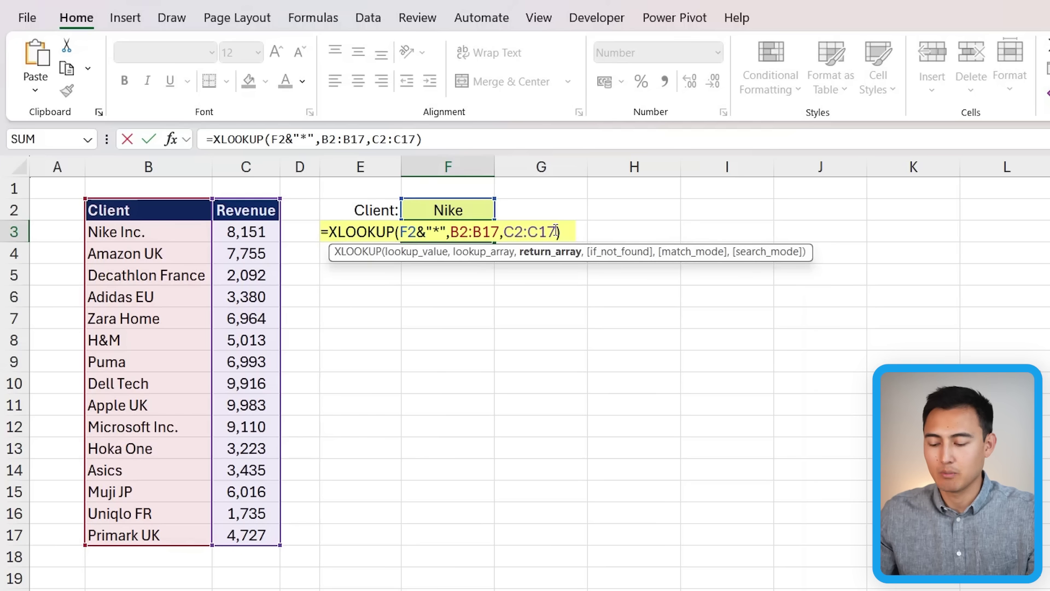
pyautogui.write(',,')
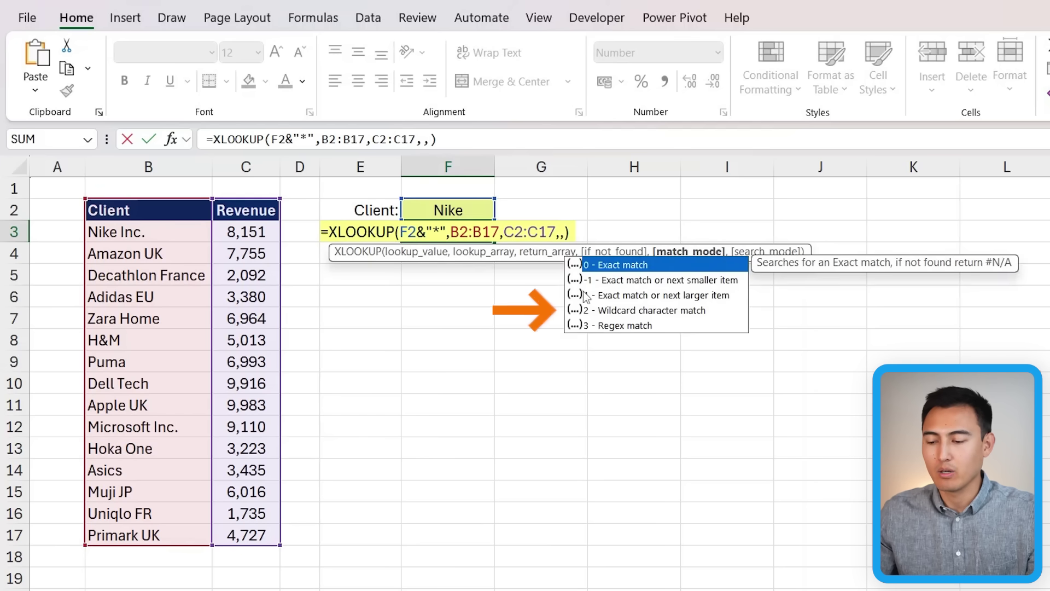
pyautogui.click(621, 310)
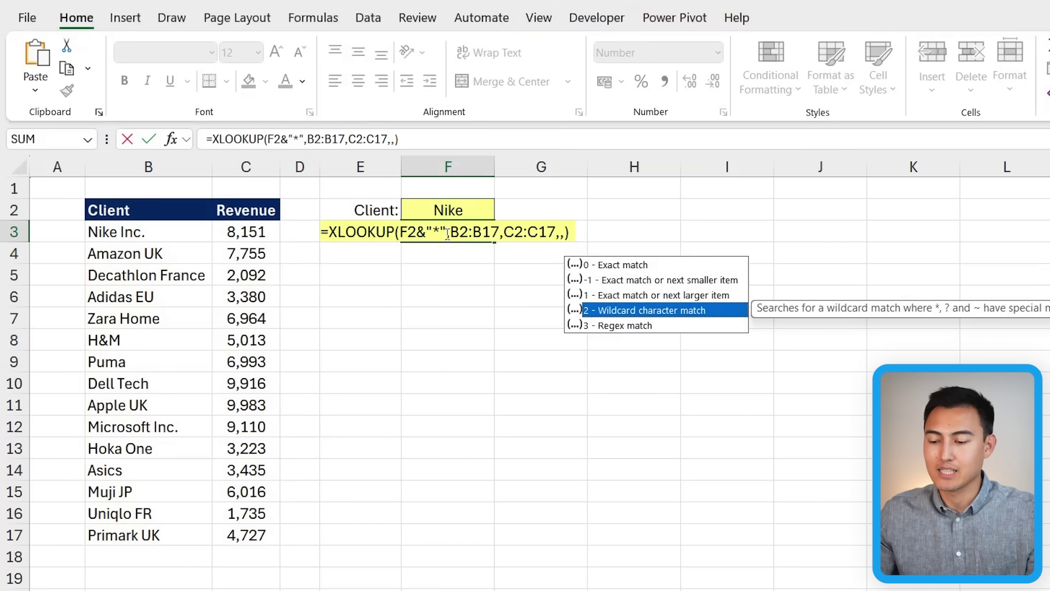
pyautogui.press('Tab')
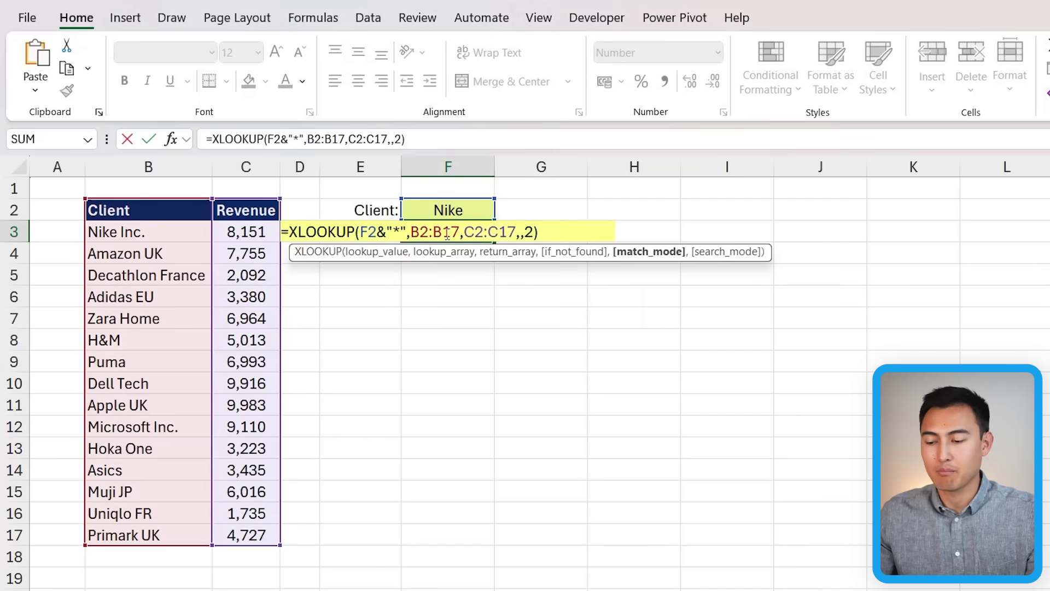
pyautogui.press('Return')
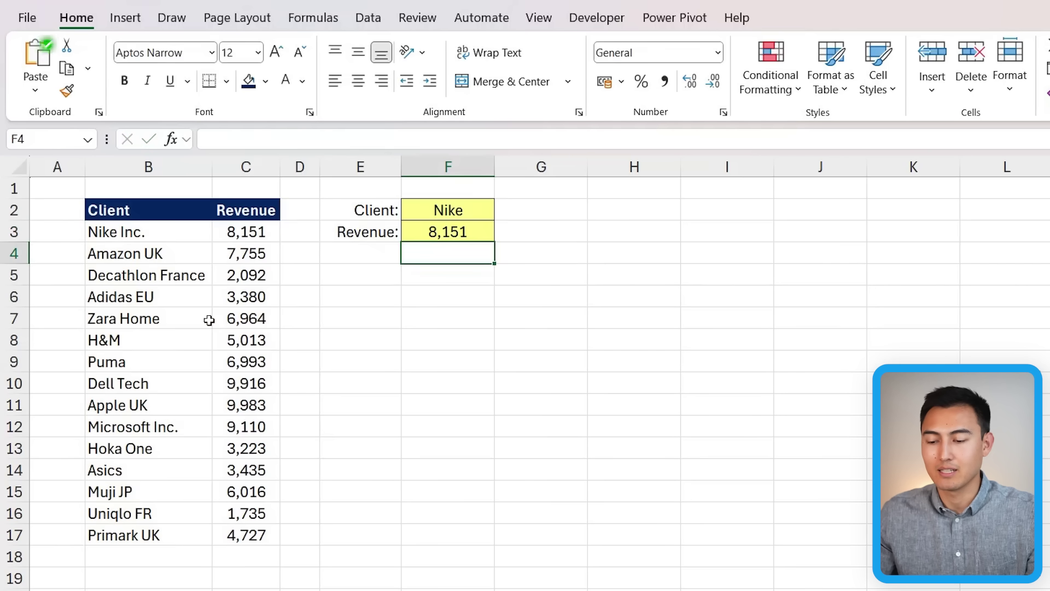
pyautogui.press('Up')
pyautogui.press('Up')
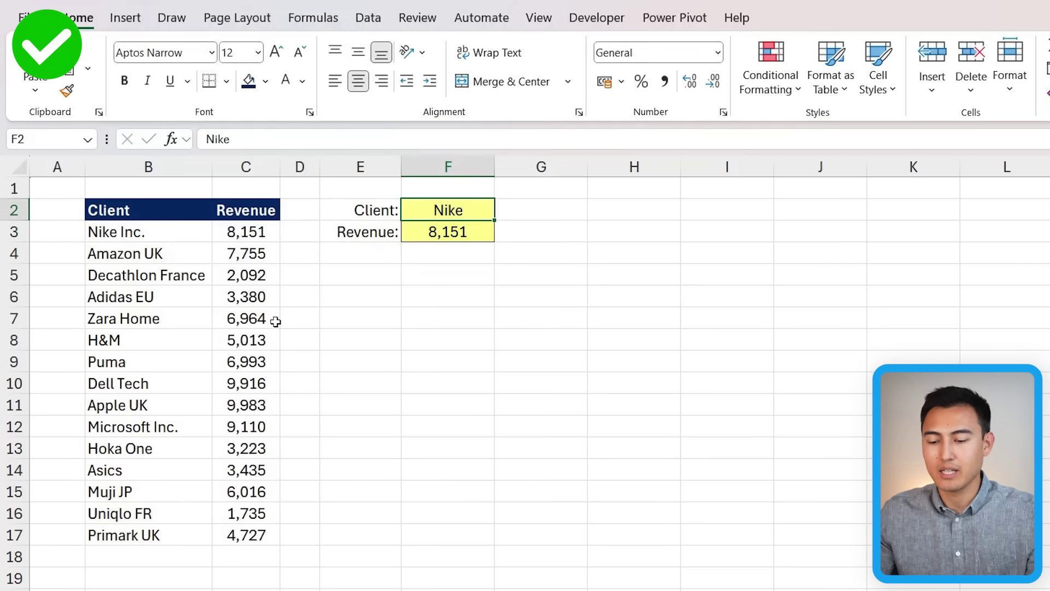
# Look up Zara, then rename Nike Inc. to 'The Nike Inc.' and give Amazon UK a leading space.
pyautogui.write('Zara')
pyautogui.press('Return')
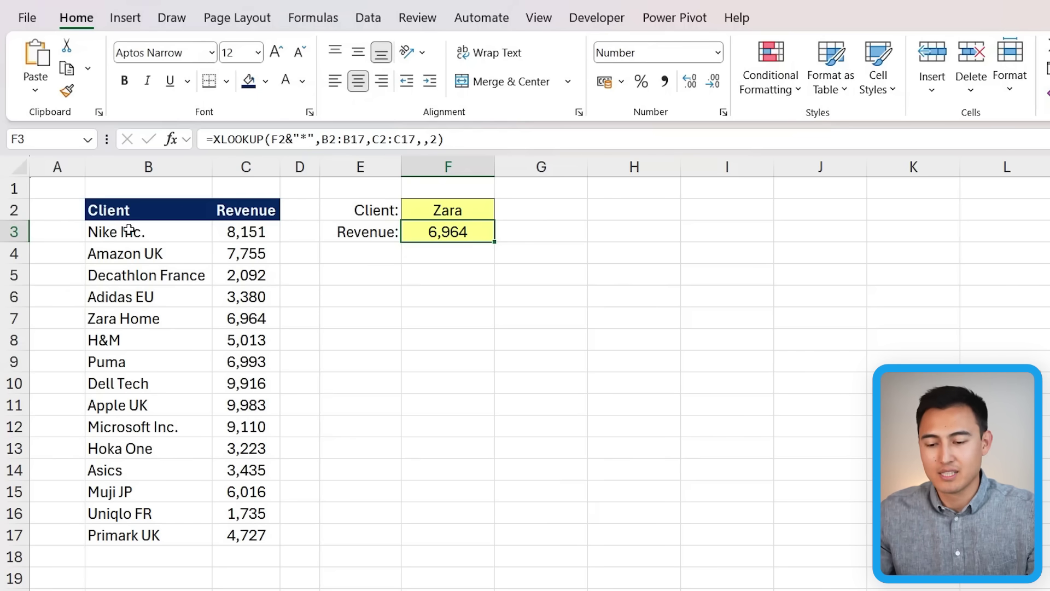
pyautogui.click(129, 230)
pyautogui.doubleClick(94, 234)
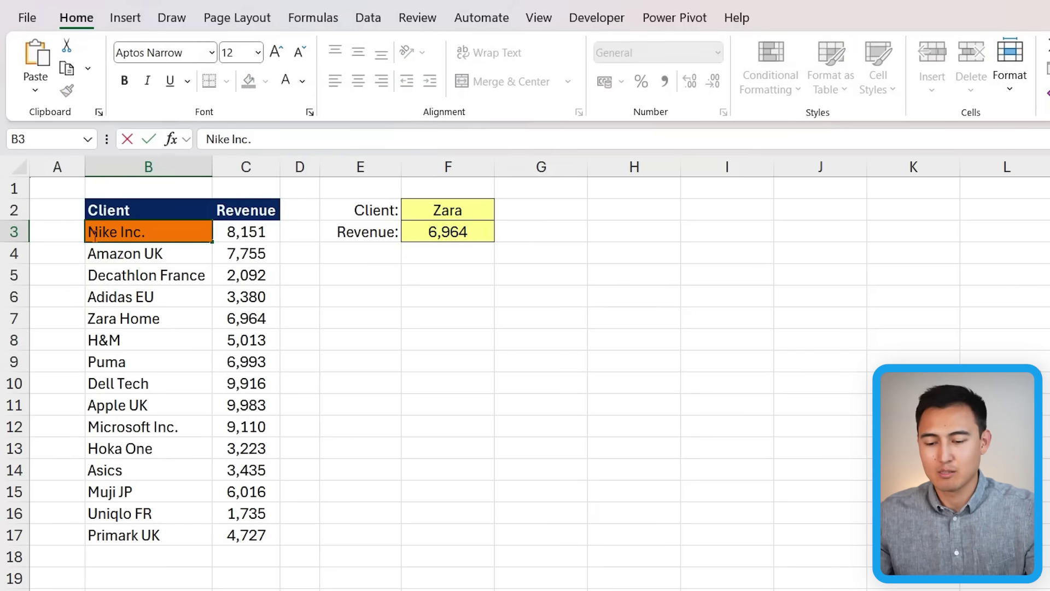
pyautogui.write('The')
pyautogui.press('Return')
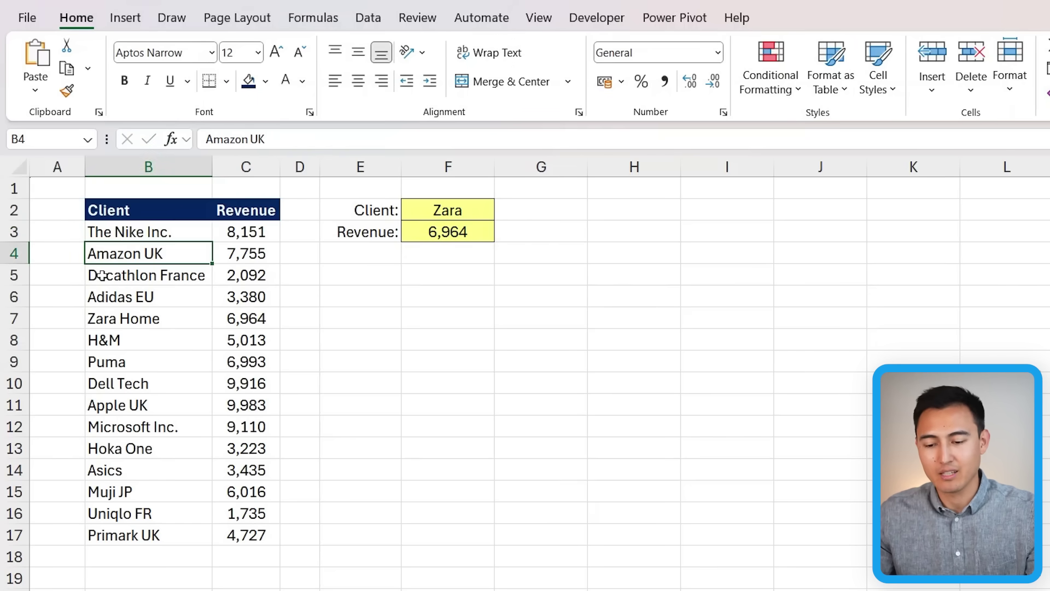
pyautogui.press('Up')
pyautogui.press('Down')
pyautogui.doubleClick(101, 248)
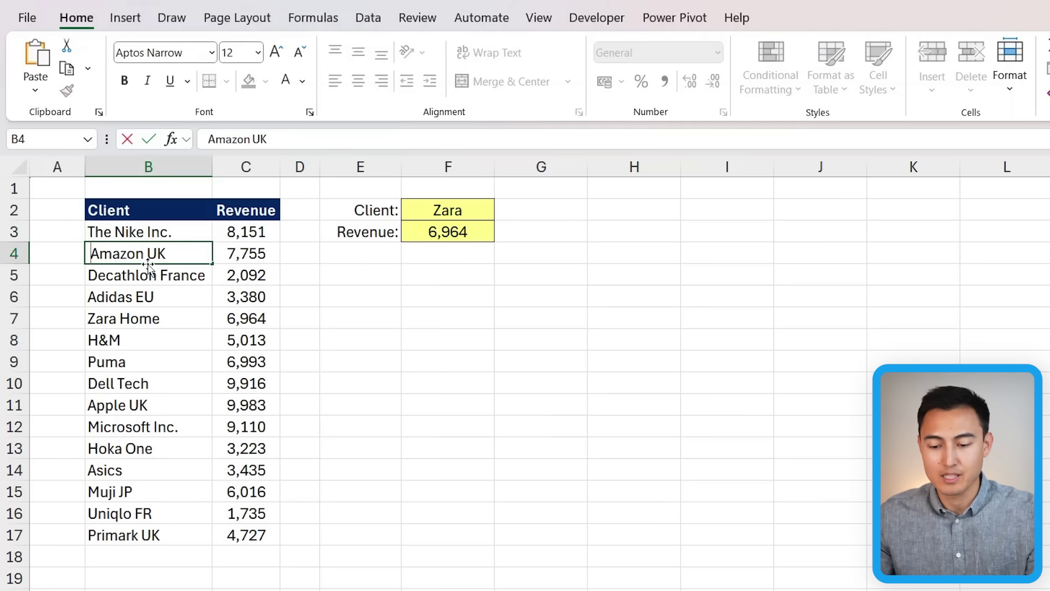
pyautogui.press('Return')
# Enter Nike as the client in F2, which returns #N/A, and open F3's formula for editing.
pyautogui.press('Up')
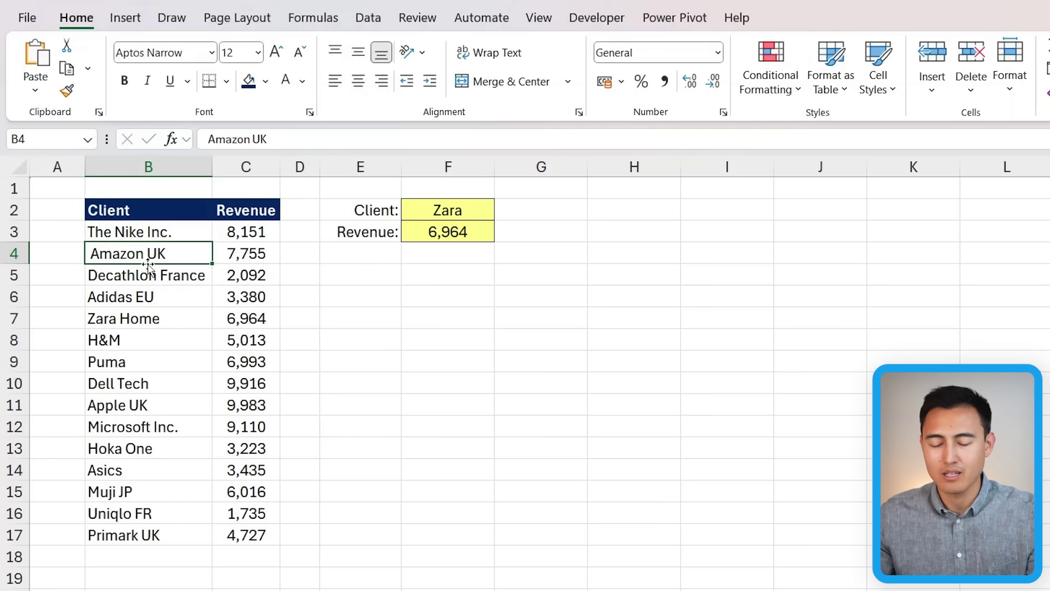
pyautogui.press('Up')
pyautogui.press('Right')
pyautogui.press('Right')
pyautogui.press('Right')
pyautogui.press('Right')
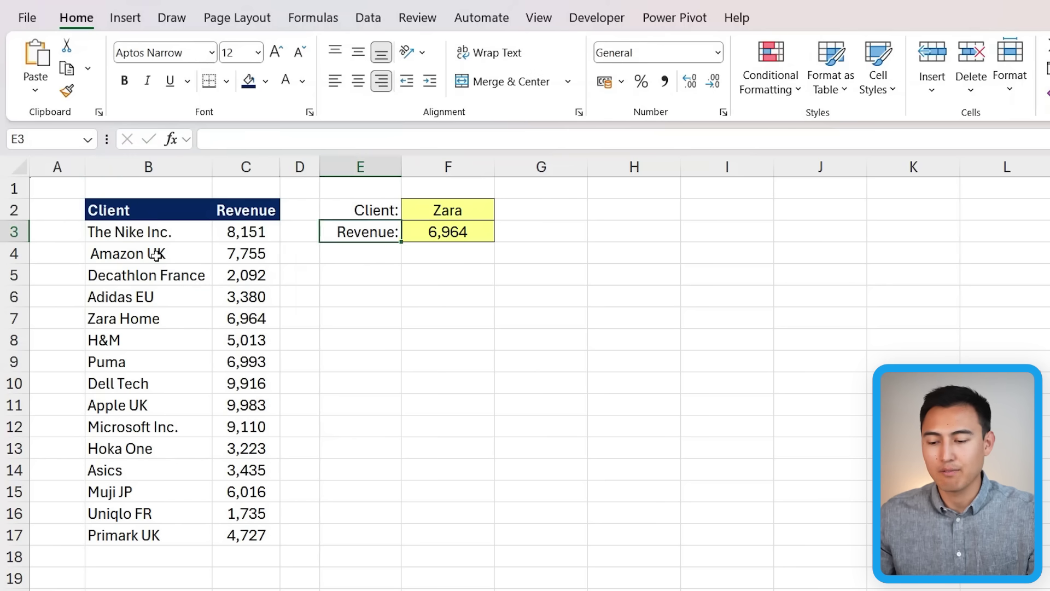
pyautogui.press('Up')
pyautogui.write('n')
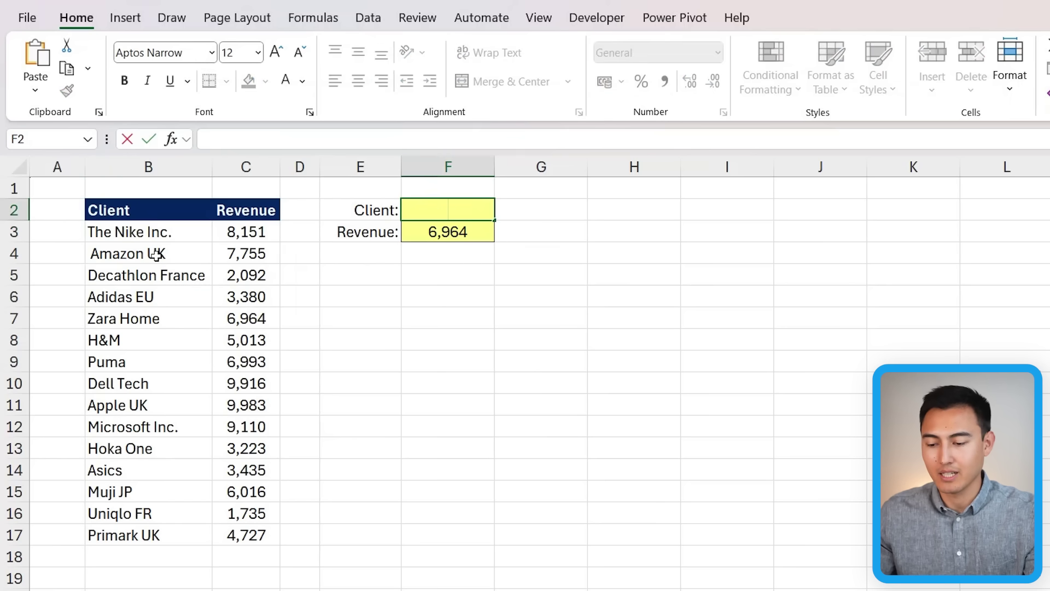
pyautogui.write('Nike')
pyautogui.press('Return')
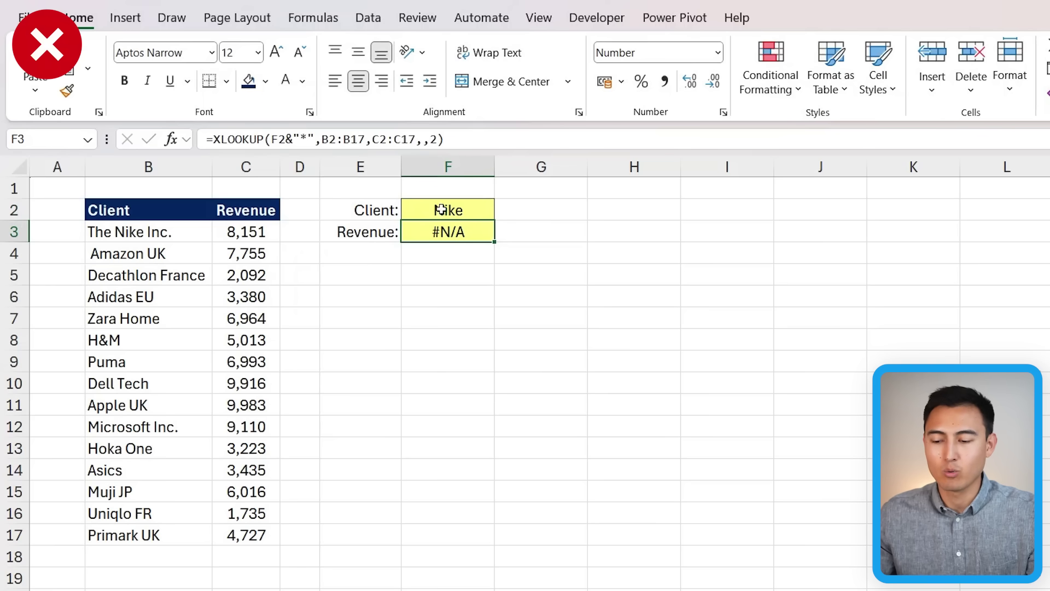
pyautogui.doubleClick(436, 234)
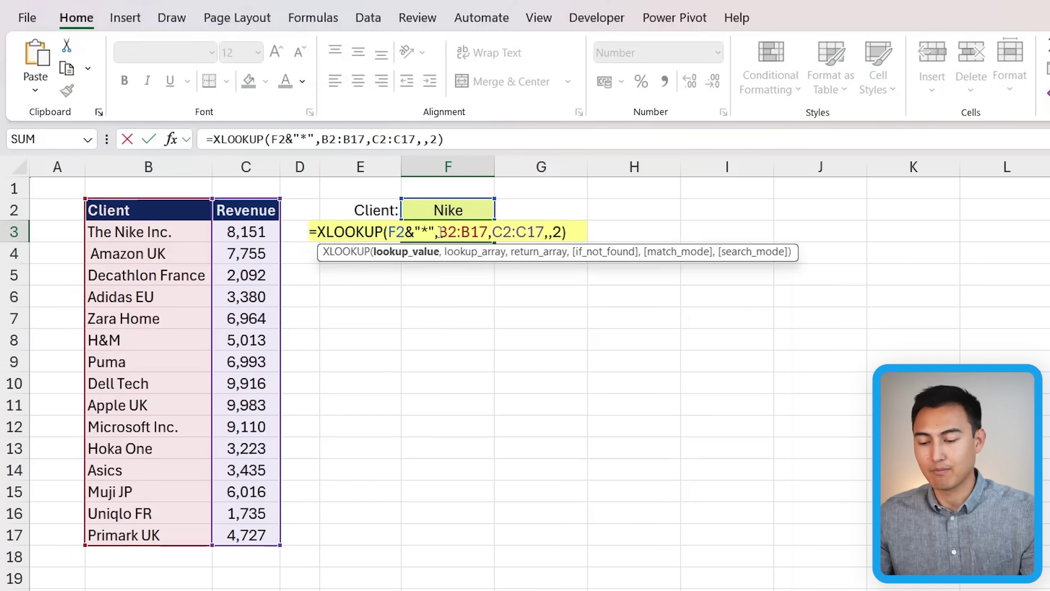
# Insert "*"& before F2 in F3's formula, then look up Amazon in F2.
pyautogui.write('"')
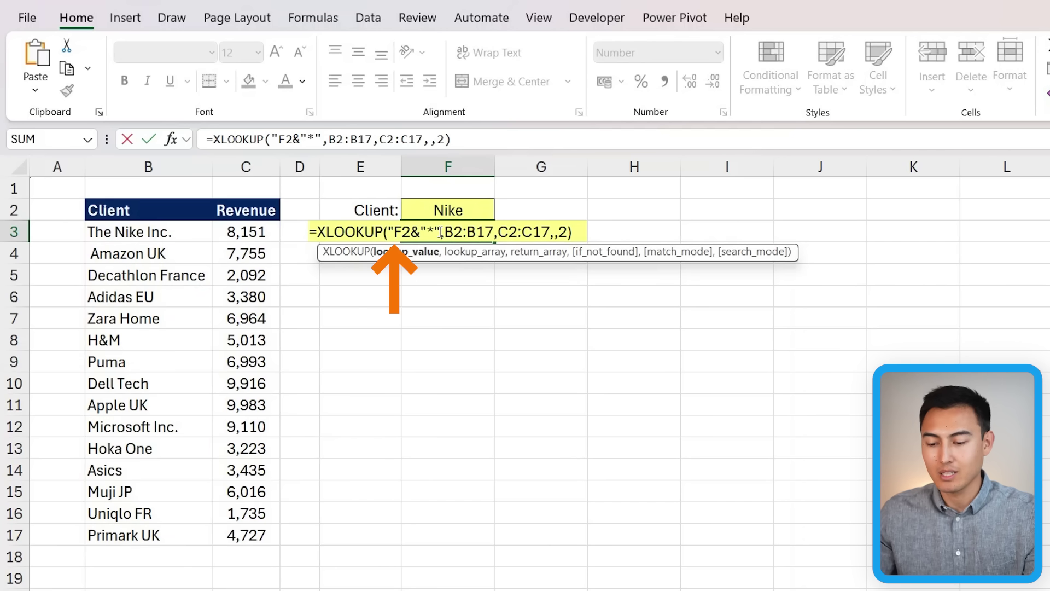
pyautogui.write('*"&')
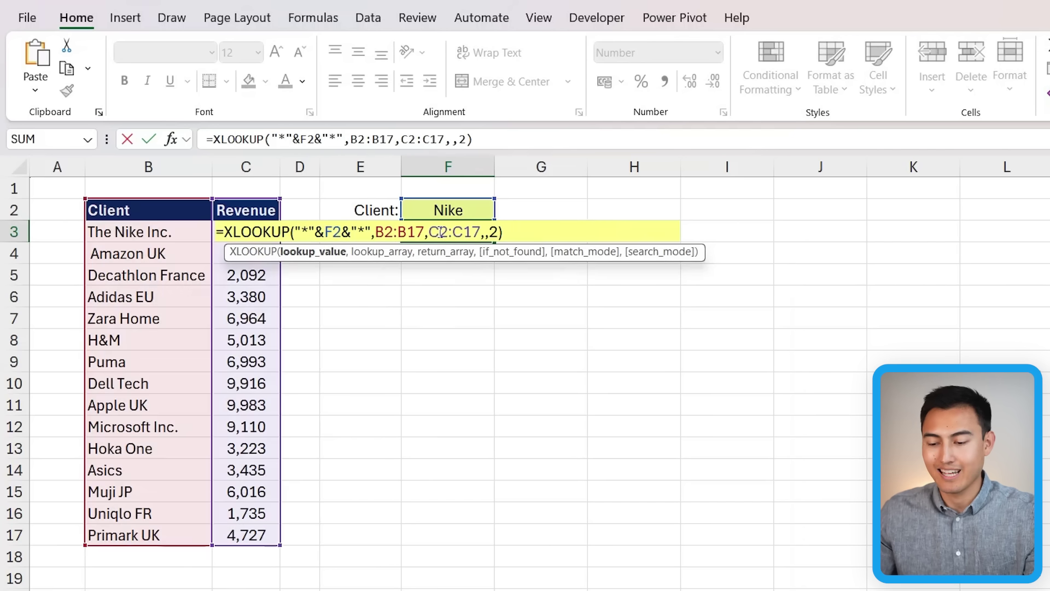
pyautogui.press('Return')
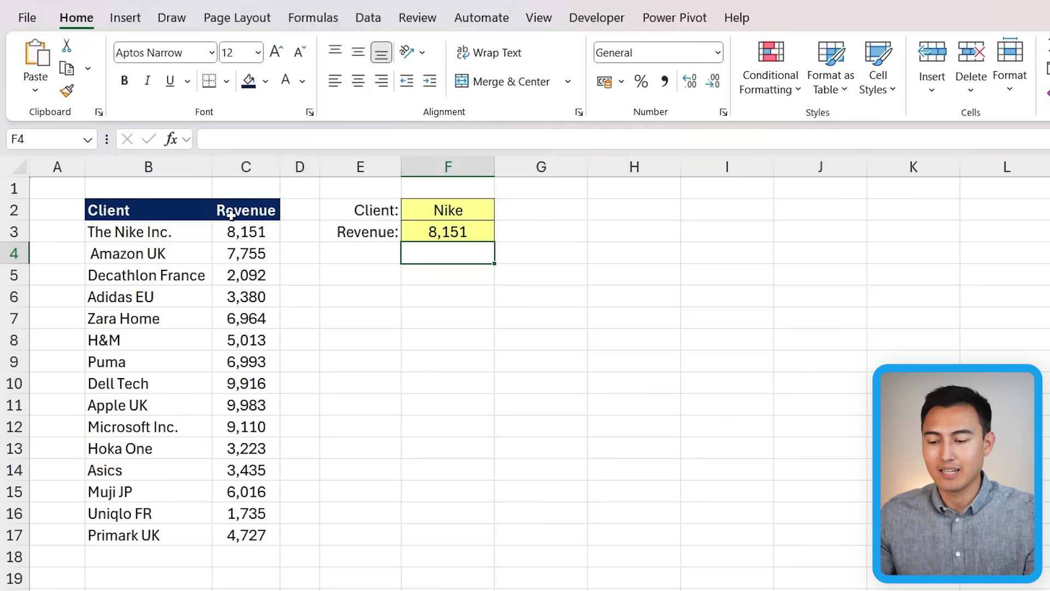
pyautogui.press('Up')
pyautogui.press('Up')
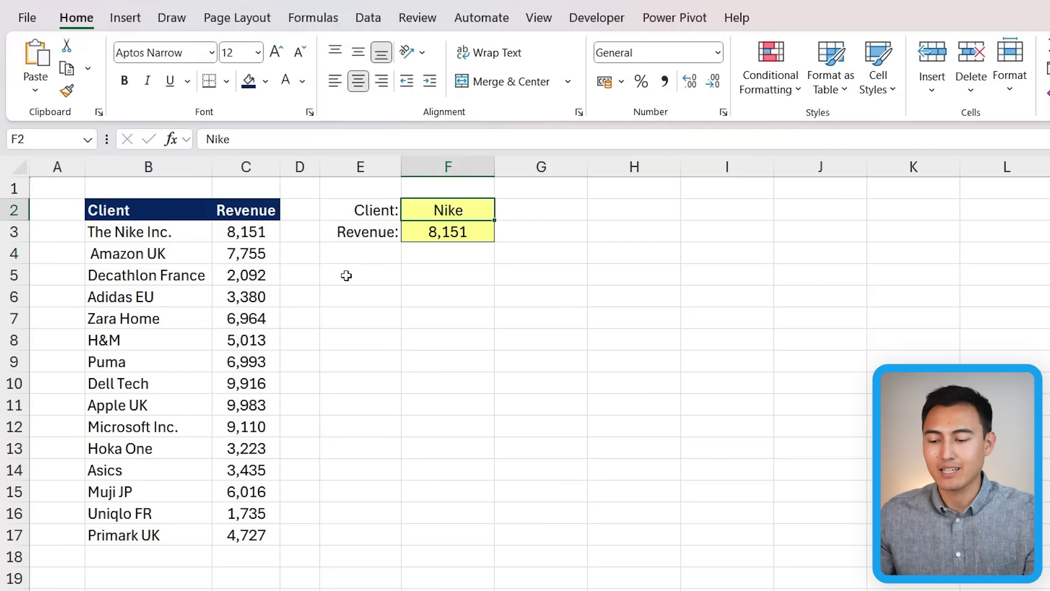
pyautogui.write('Amazon')
pyautogui.press('Return')
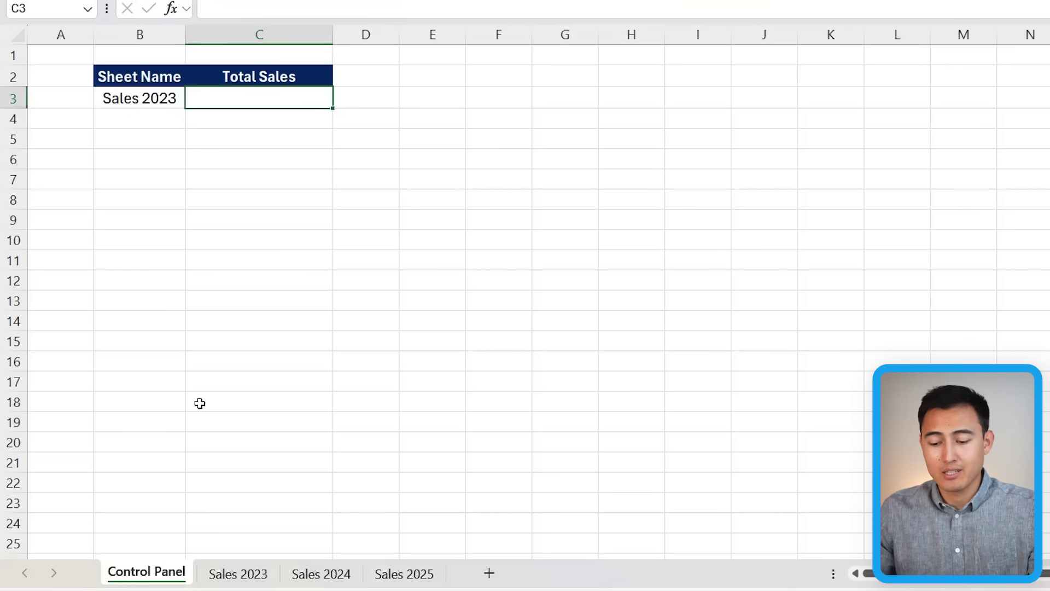
pyautogui.hotkey('ctrl', 'pagedown')
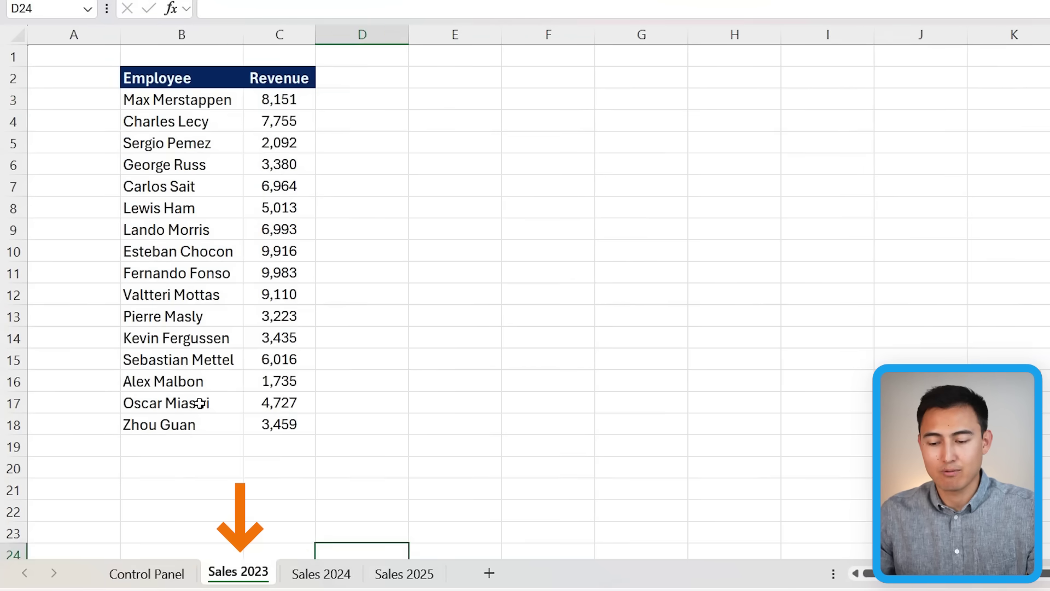
pyautogui.hotkey('ctrl', 'pagedown')
pyautogui.hotkey('ctrl', 'pagedown')
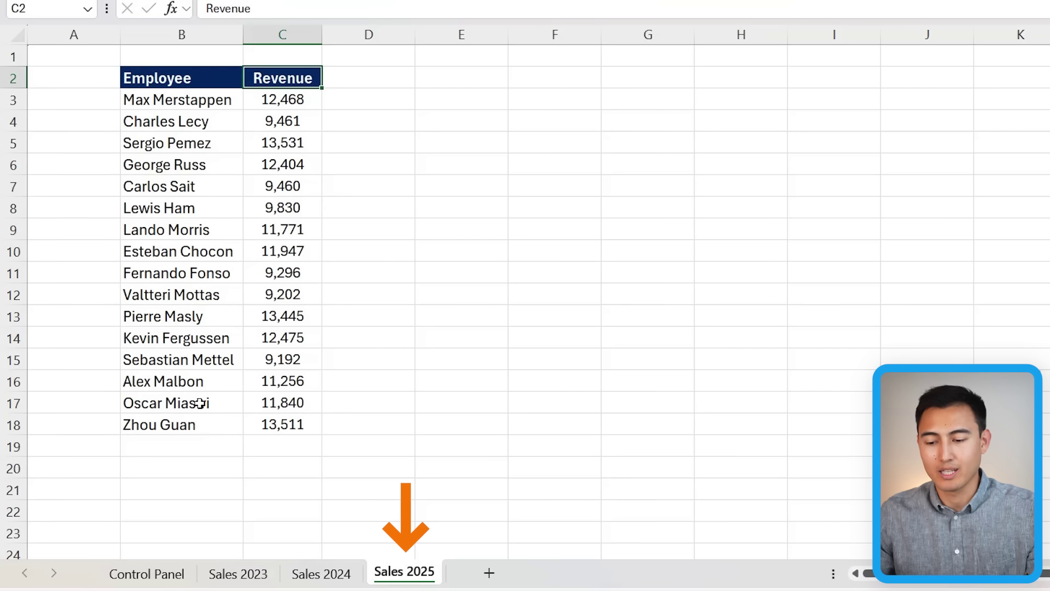
pyautogui.press('Down')
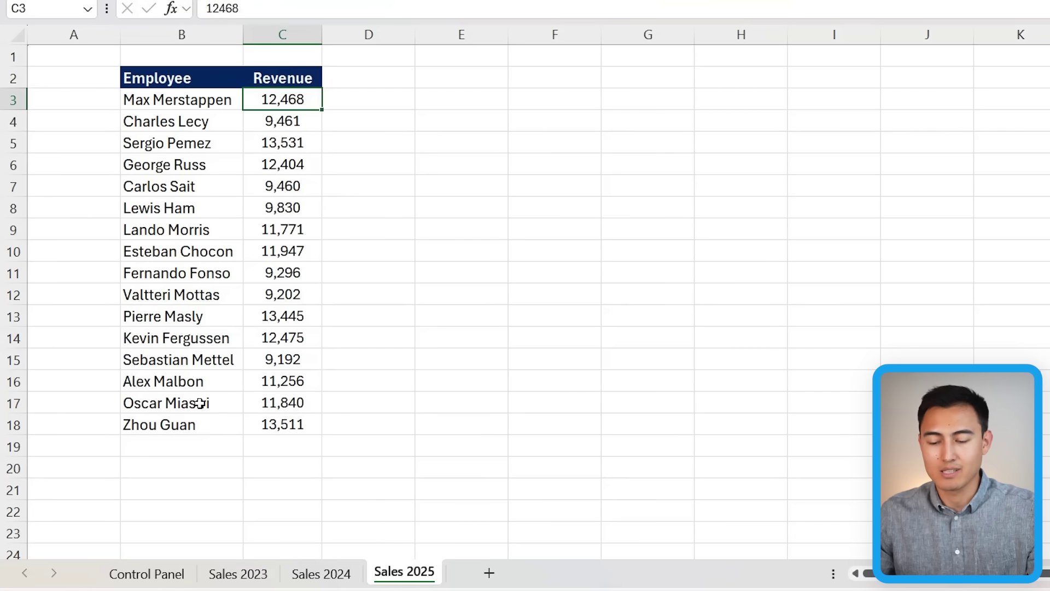
pyautogui.hotkey('ctrl', 'pageup')
pyautogui.hotkey('ctrl', 'pageup')
pyautogui.hotkey('ctrl', 'pageup')
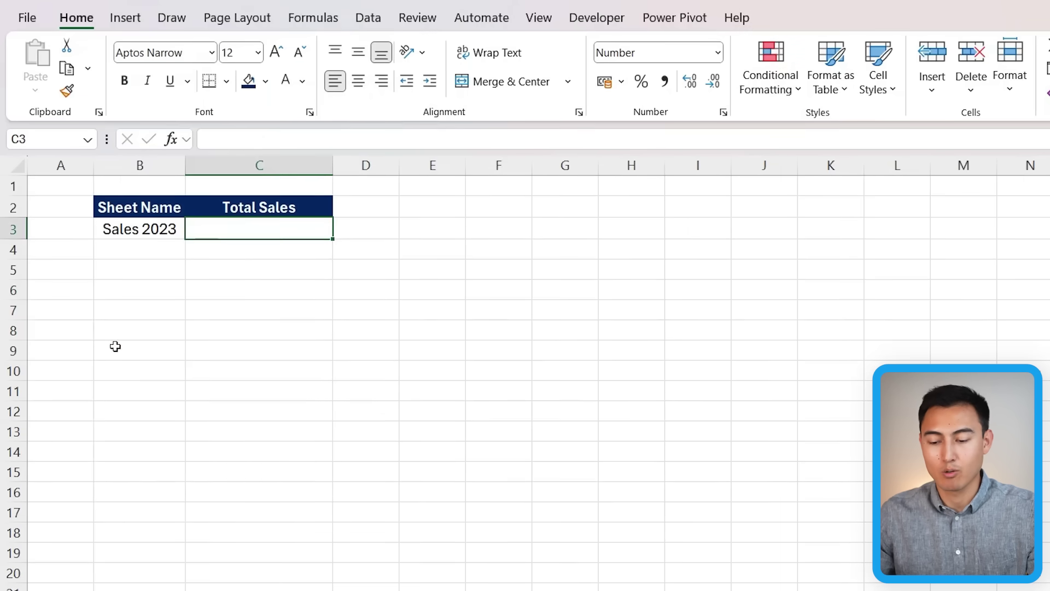
# Enter a formula in C3 joining quote marks, B3 and the C3:C18 range into 'Sales 2023'!C3:C18.
pyautogui.press('Left')
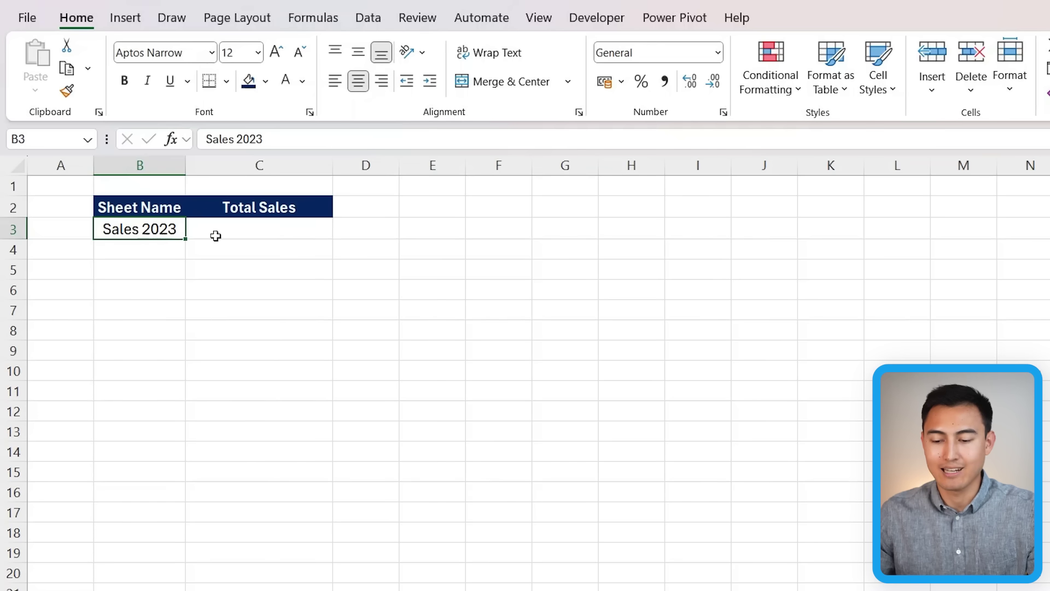
pyautogui.press('Right')
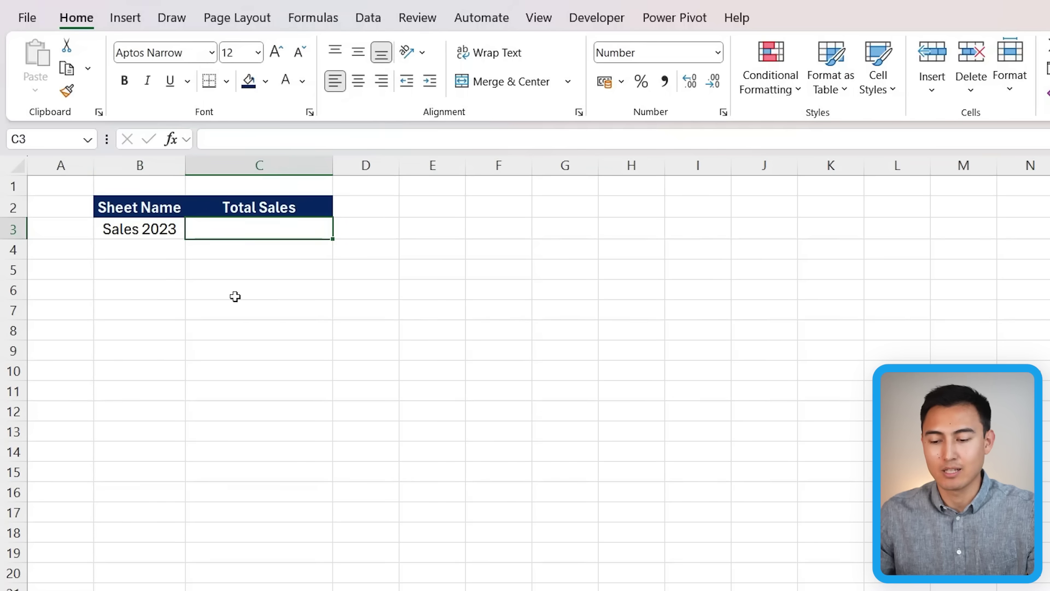
pyautogui.write('=')
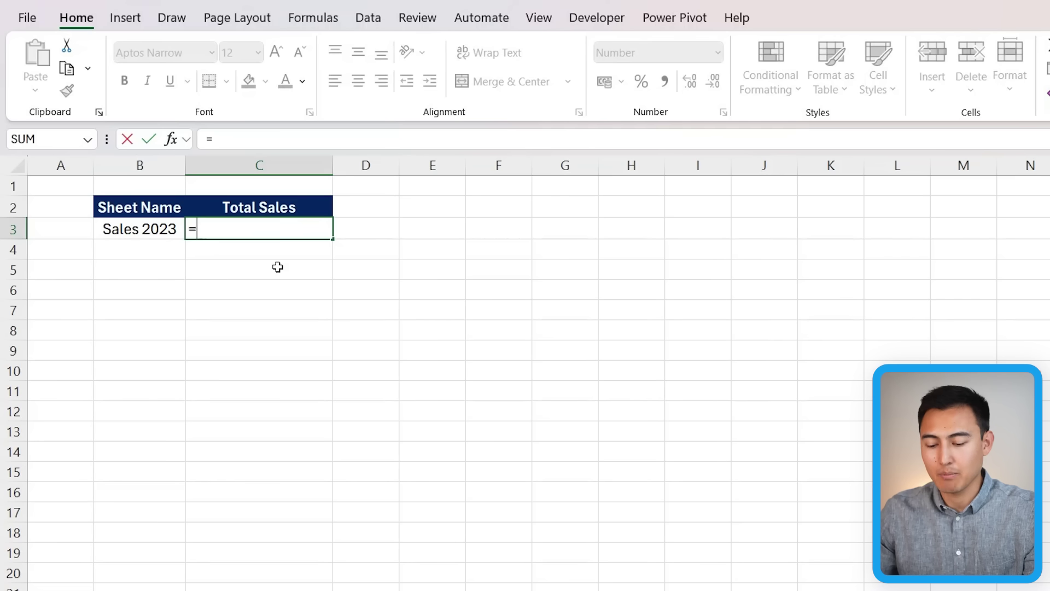
pyautogui.write('"')
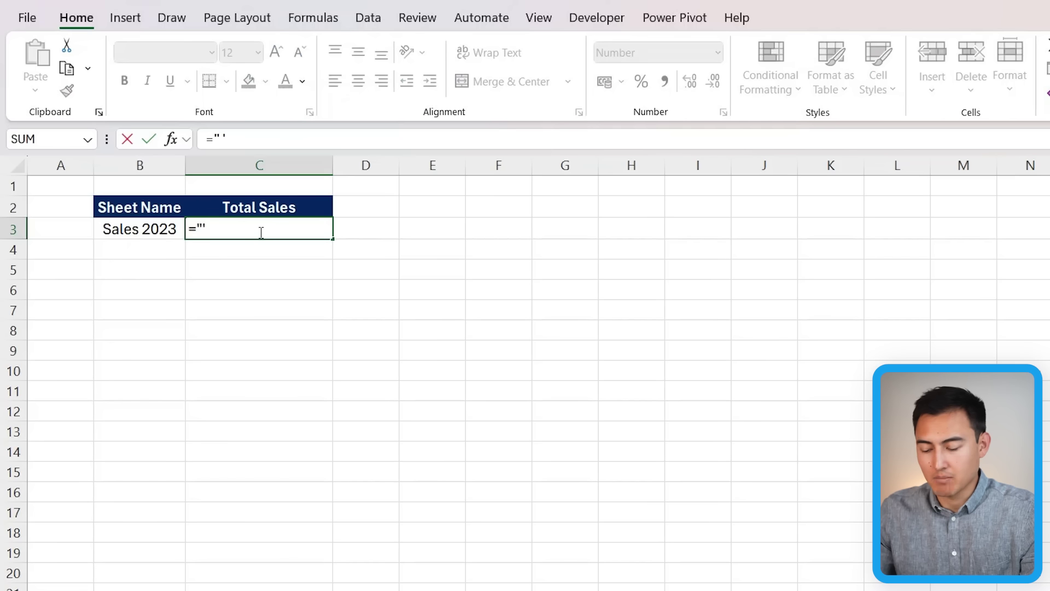
pyautogui.write('\'"')
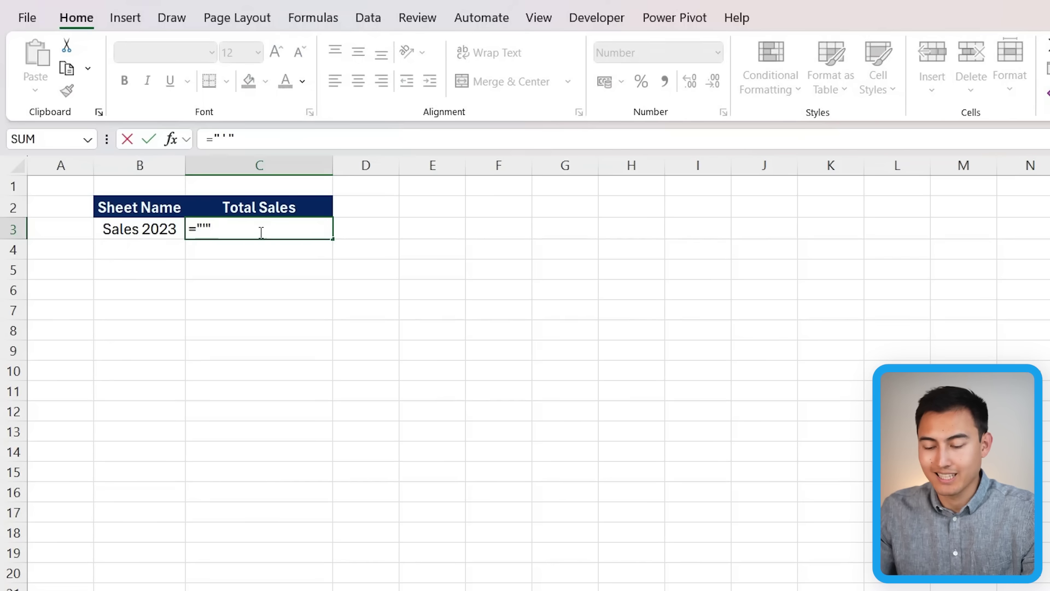
pyautogui.write('&')
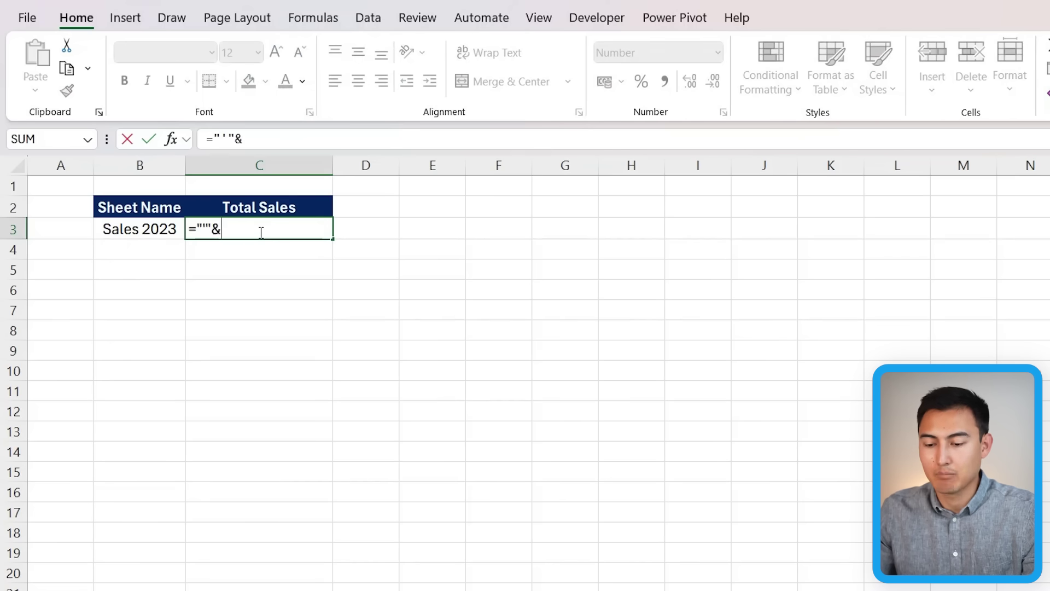
pyautogui.click(140, 229)
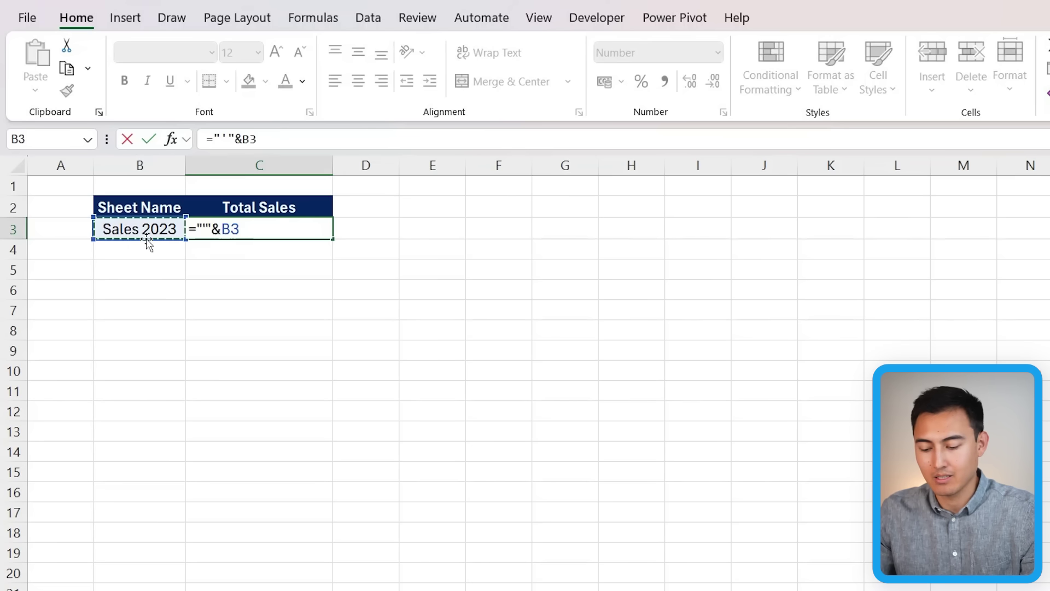
pyautogui.write('&')
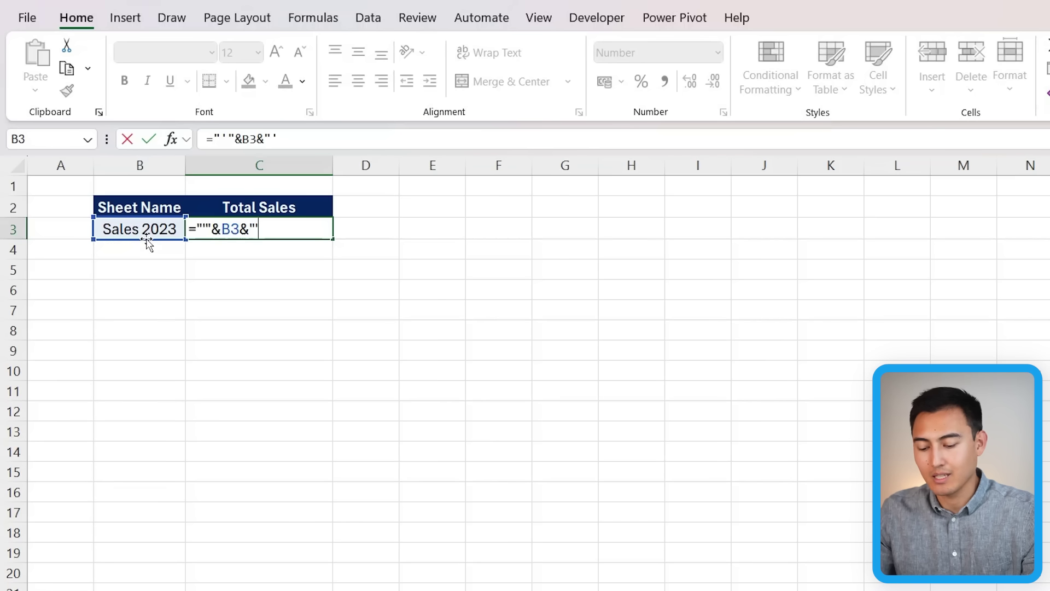
pyautogui.write('"\'C3')
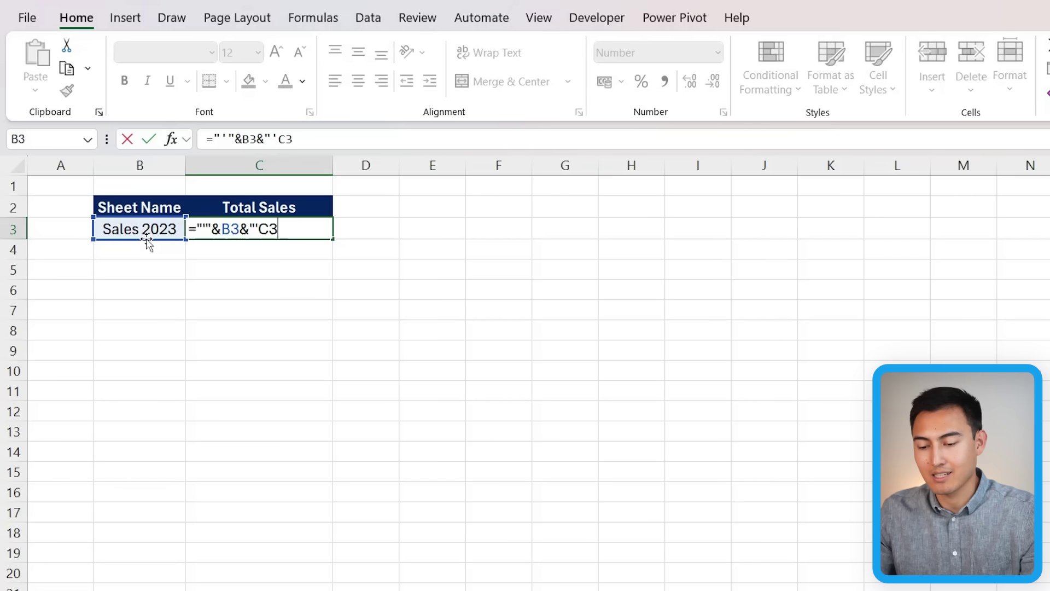
pyautogui.write(':C18')
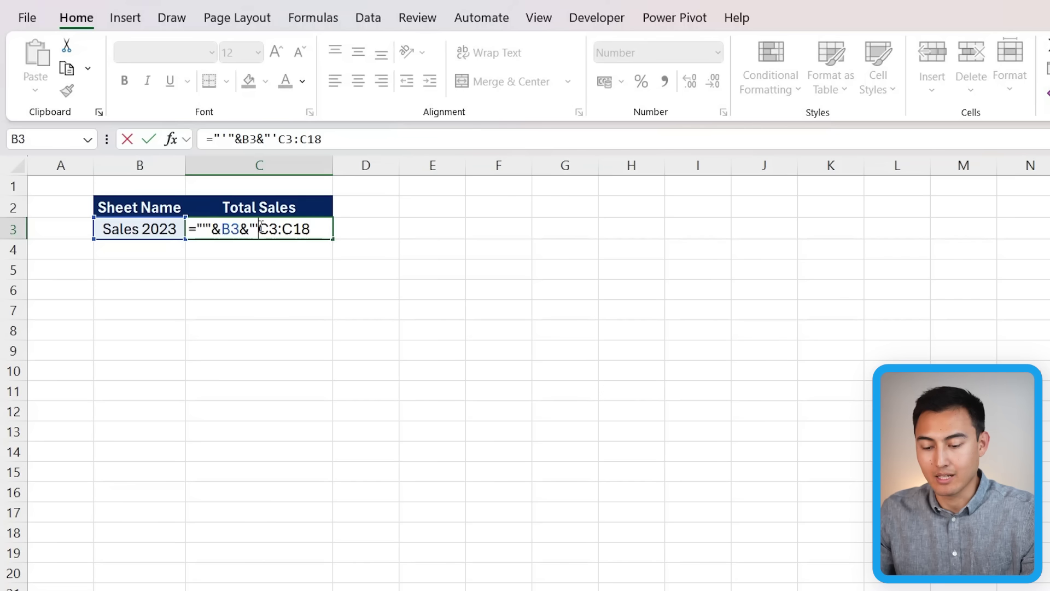
pyautogui.write('!')
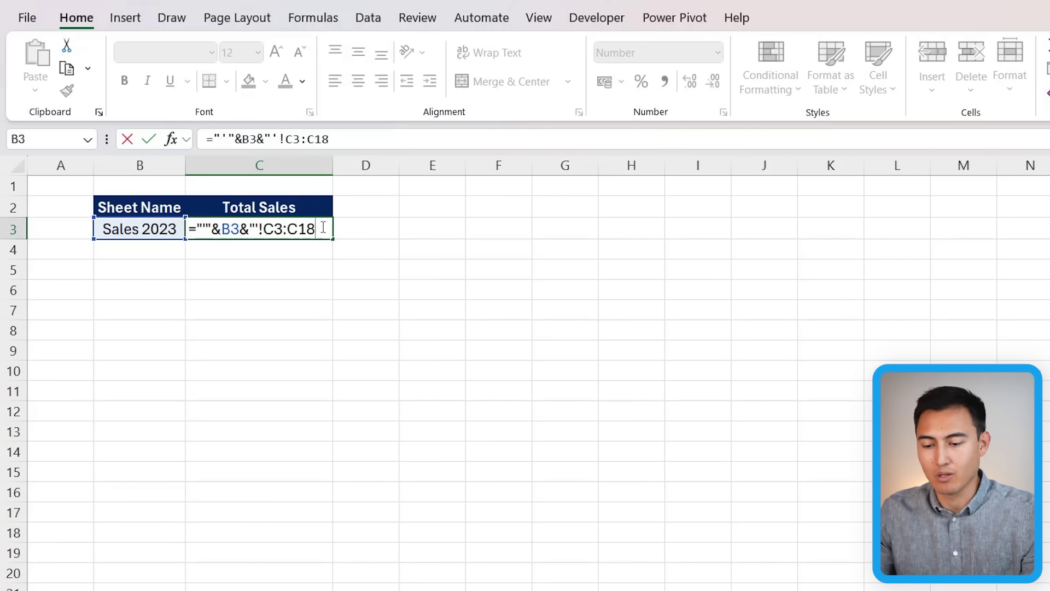
pyautogui.write('"')
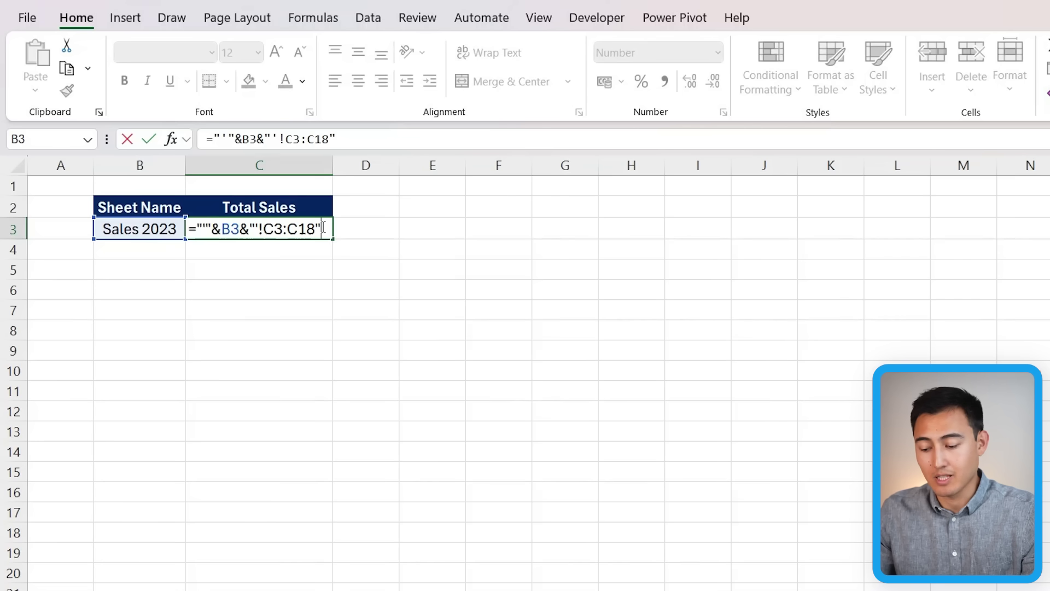
pyautogui.press('Return')
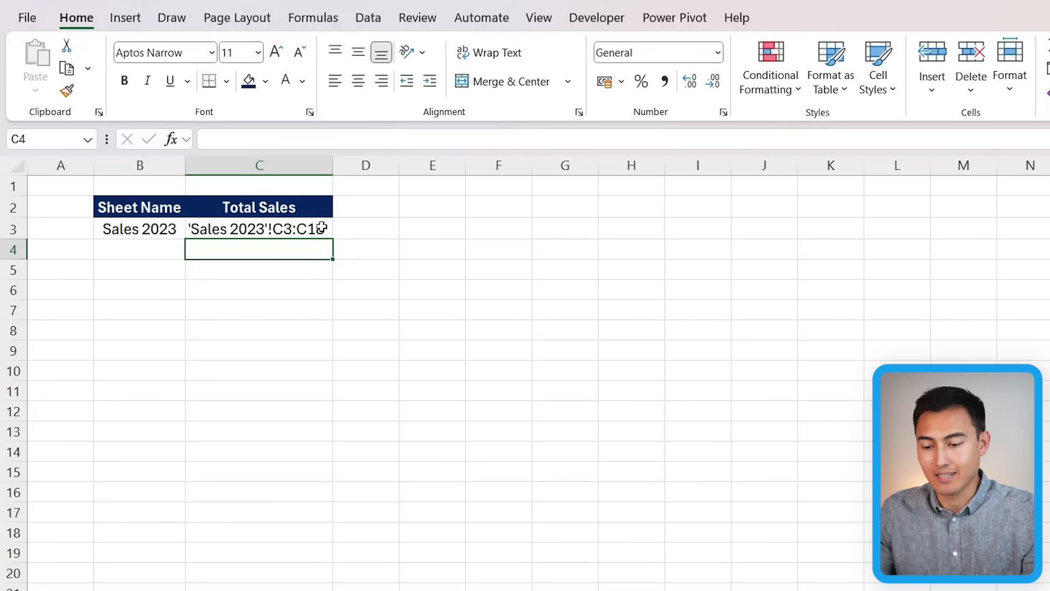
# Test a cross-sheet reference in C5 pointing to A1 of the Sales 2023 sheet.
pyautogui.click(260, 235)
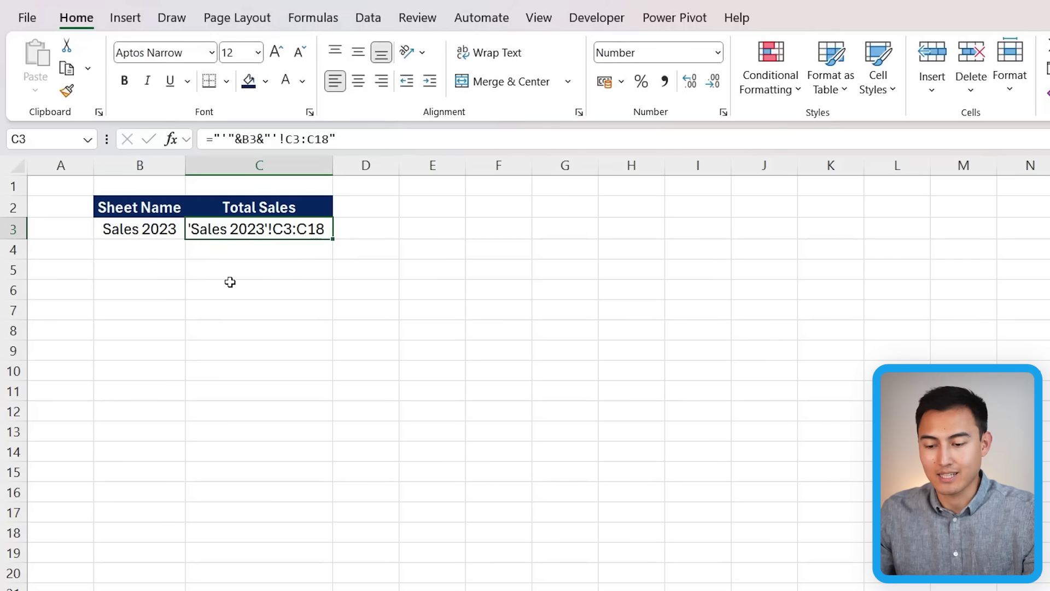
pyautogui.click(251, 272)
pyautogui.write('=')
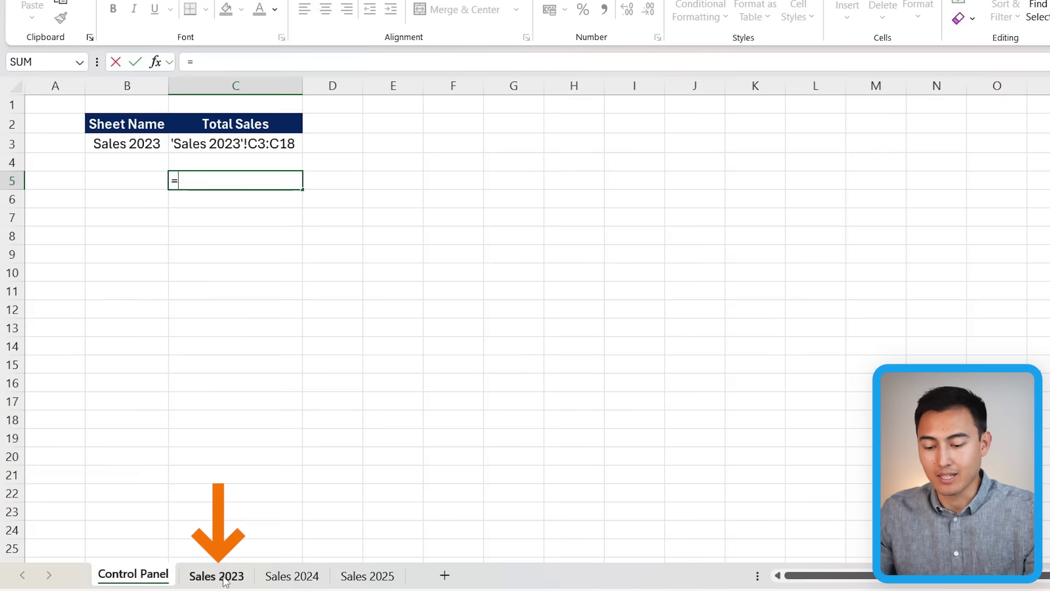
pyautogui.click(219, 576)
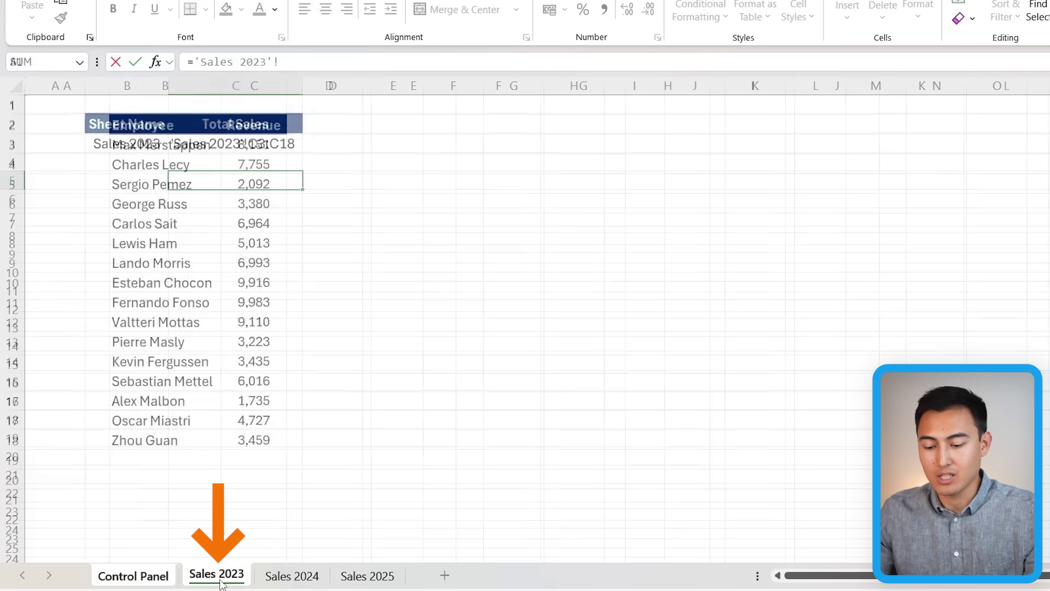
pyautogui.click(62, 109)
pyautogui.press('Return')
pyautogui.press('Up')
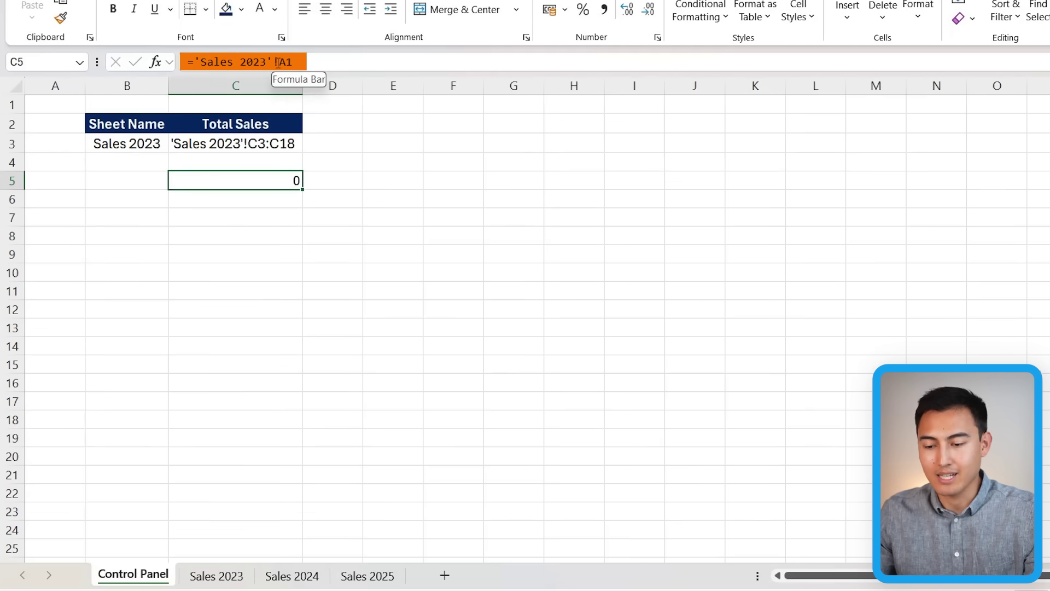
# Delete the test formula from C5 and return to C3.
pyautogui.click(229, 144)
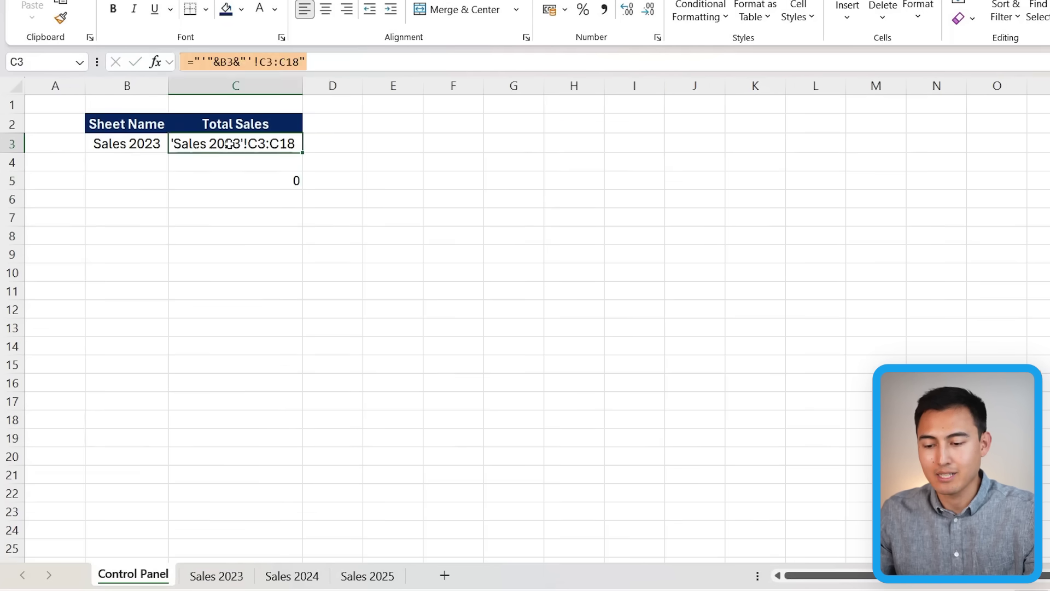
pyautogui.click(220, 181)
pyautogui.press('Delete')
pyautogui.press('Up')
pyautogui.press('Up')
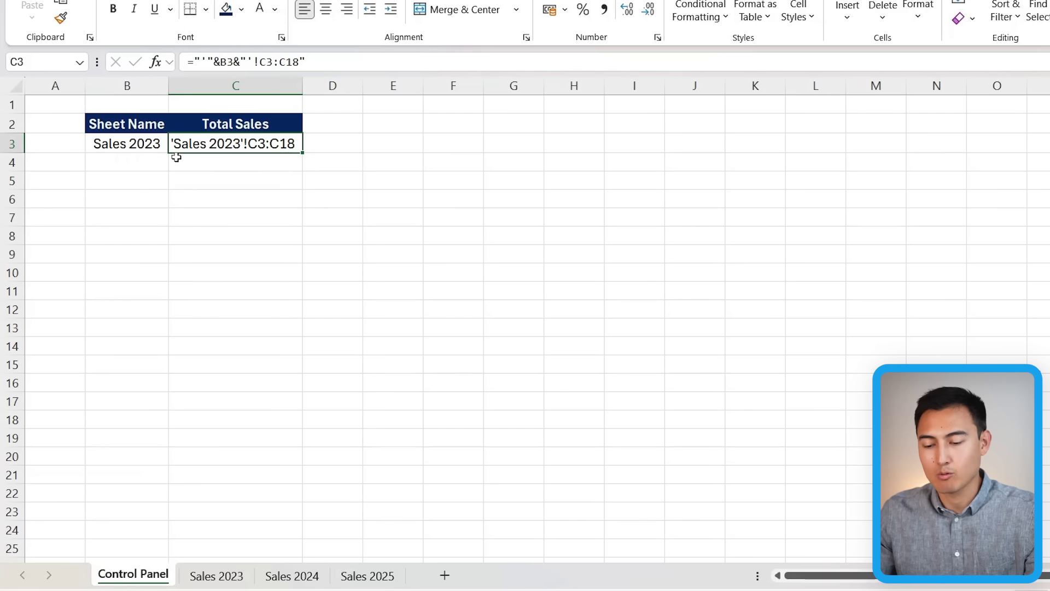
# Check the Revenue values on the yearly Sales sheets, then return to C3's formula on Control Panel.
pyautogui.hotkey('ctrl', 'pagedown')
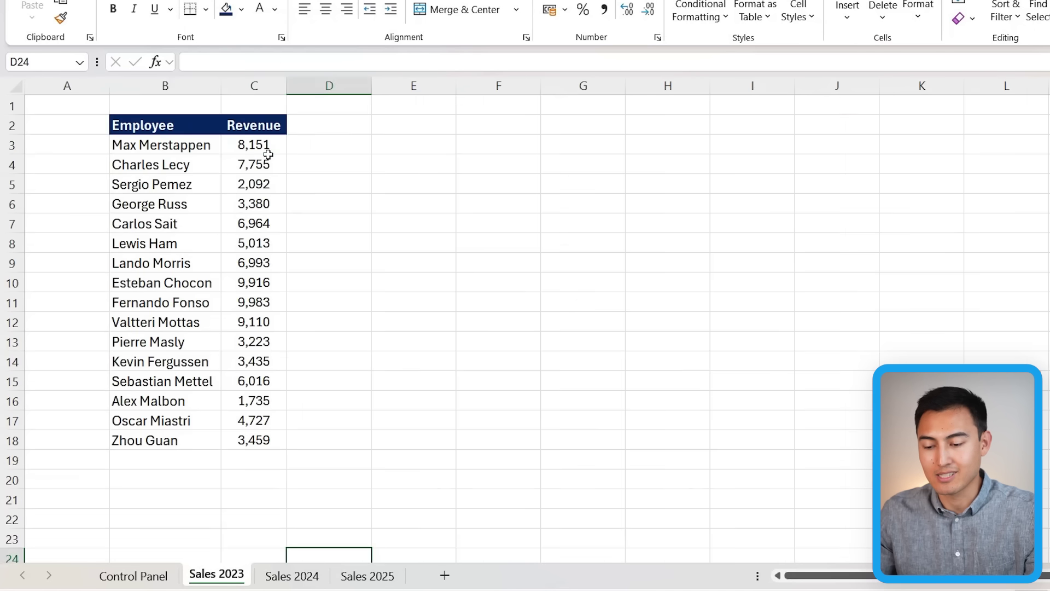
pyautogui.moveTo(263, 147); pyautogui.dragTo(252, 439)
pyautogui.hotkey('ctrl', 'pagedown')
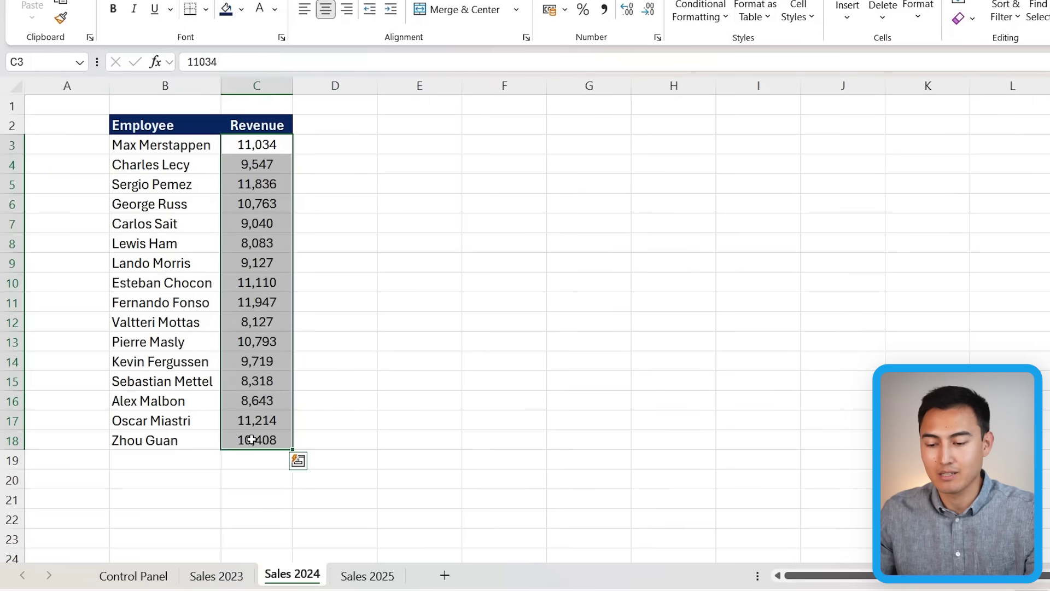
pyautogui.hotkey('ctrl', 'pagedown')
pyautogui.hotkey('ctrl', 'pageup')
pyautogui.hotkey('ctrl', 'pageup')
pyautogui.hotkey('ctrl', 'pageup')
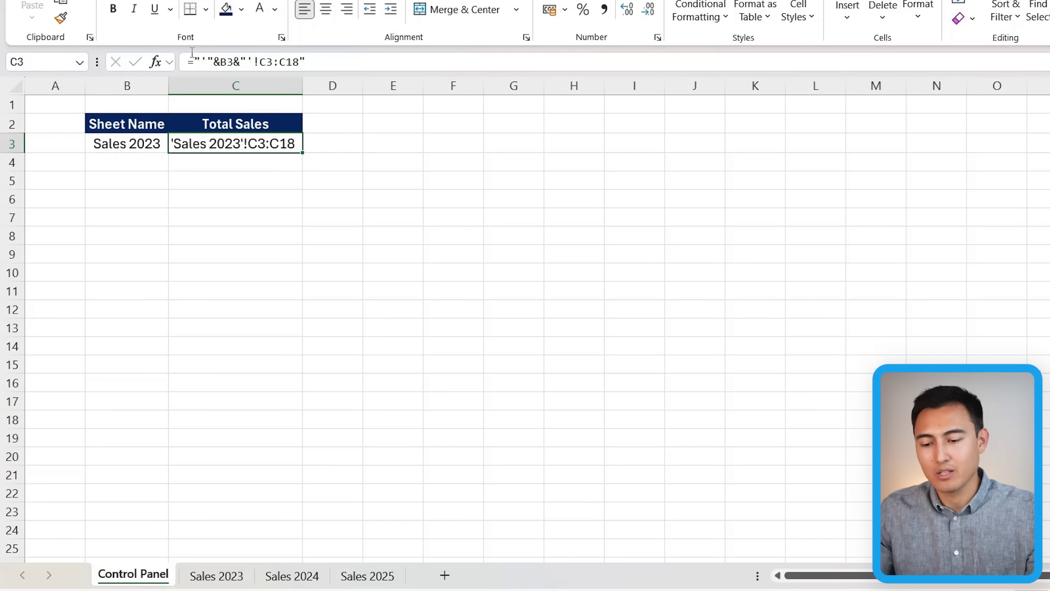
pyautogui.click(192, 53)
# Wrap C3's reference text in INDIRECT and inspect the range it points to.
pyautogui.write('ind')
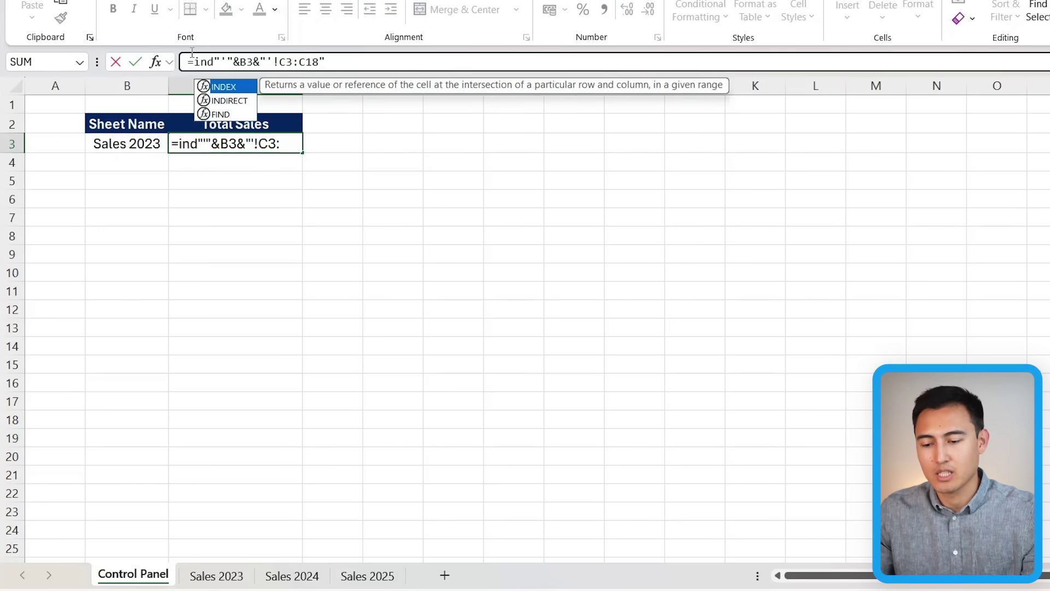
pyautogui.write('i')
pyautogui.press('Tab')
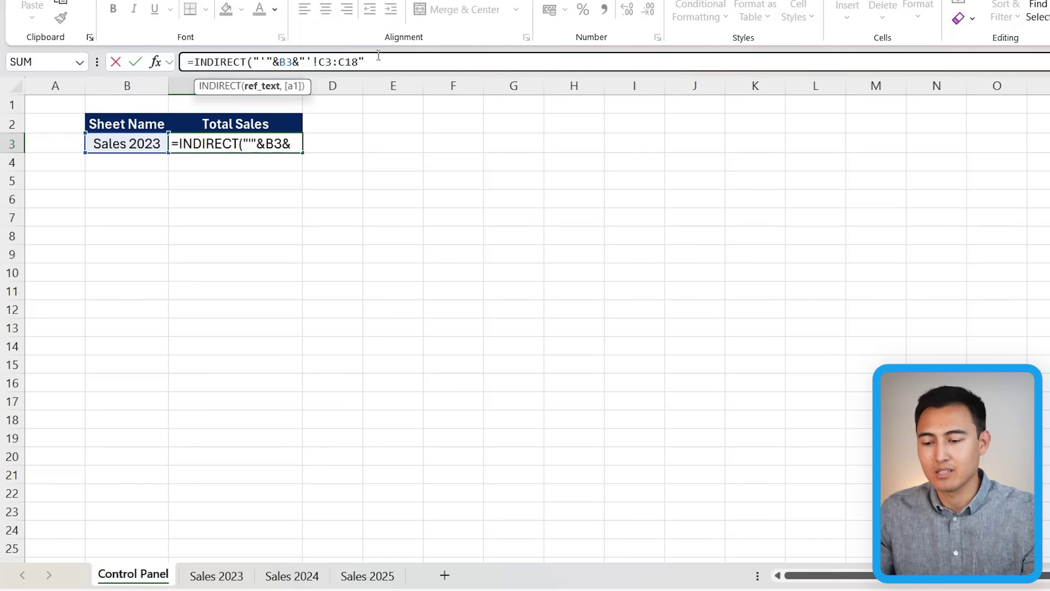
pyautogui.write(')')
pyautogui.press('Return')
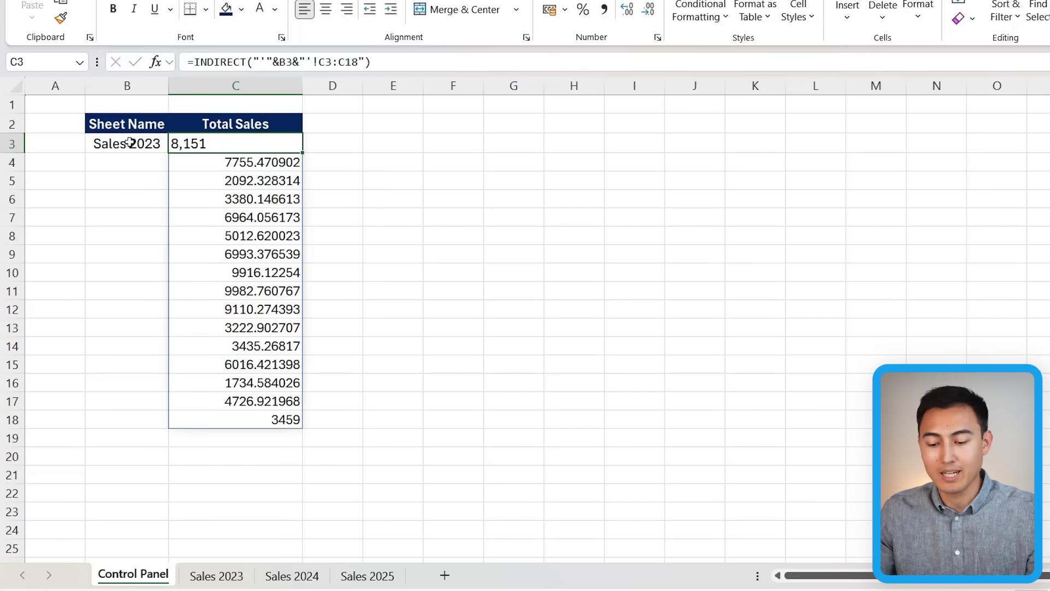
pyautogui.hotkey('ctrl', '[')
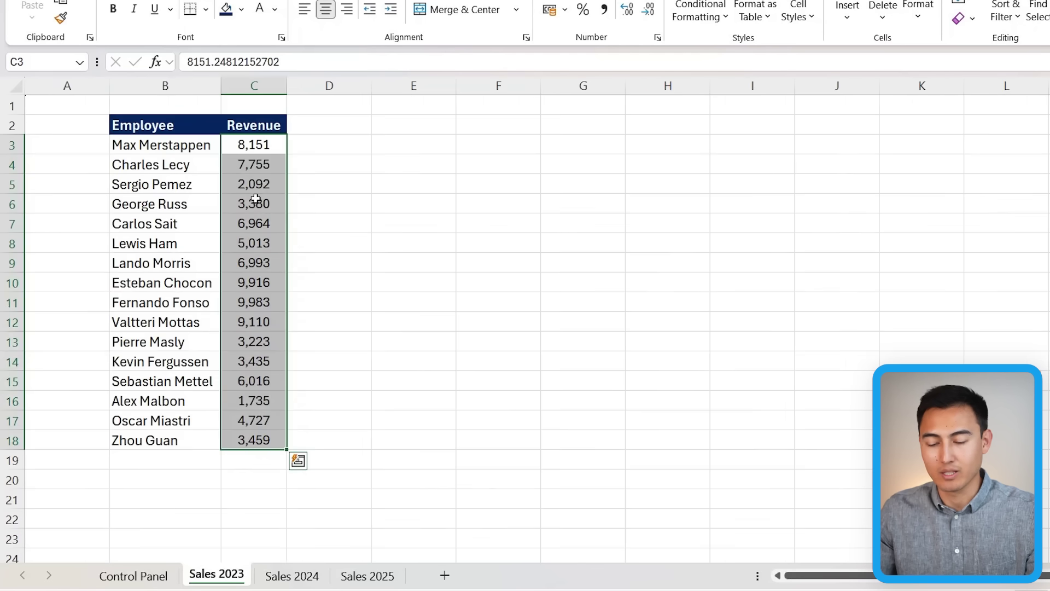
pyautogui.press('F5')
pyautogui.press('Return')
# Wrap the INDIRECT formula in SUM so C3 totals 91,954 for Sales 2023.
pyautogui.click(192, 62)
pyautogui.write('sumINDIRECT("\'"&B3&"\'!C3:C18')
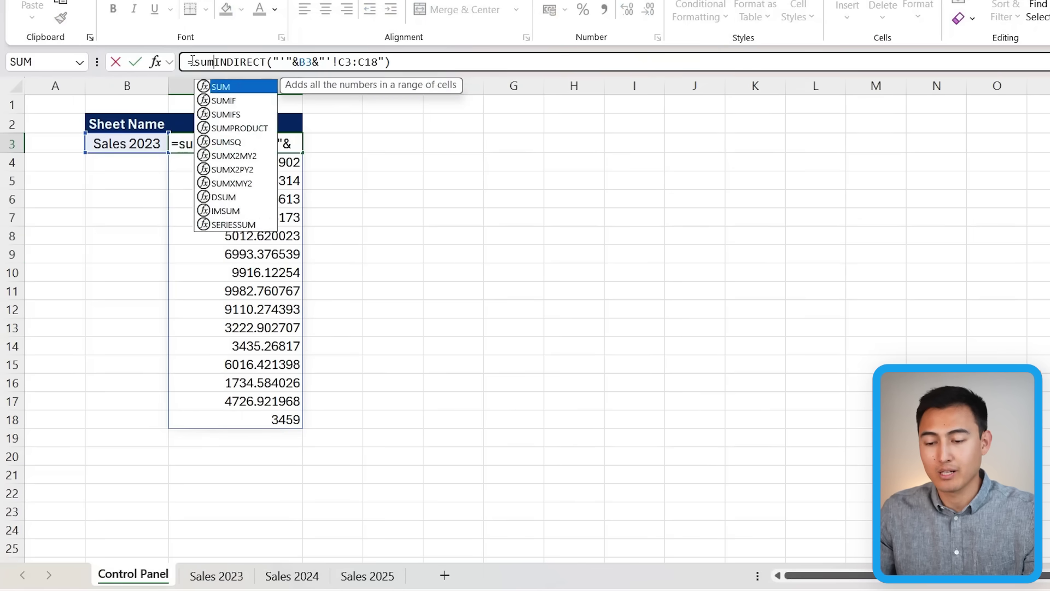
pyautogui.press('Tab')
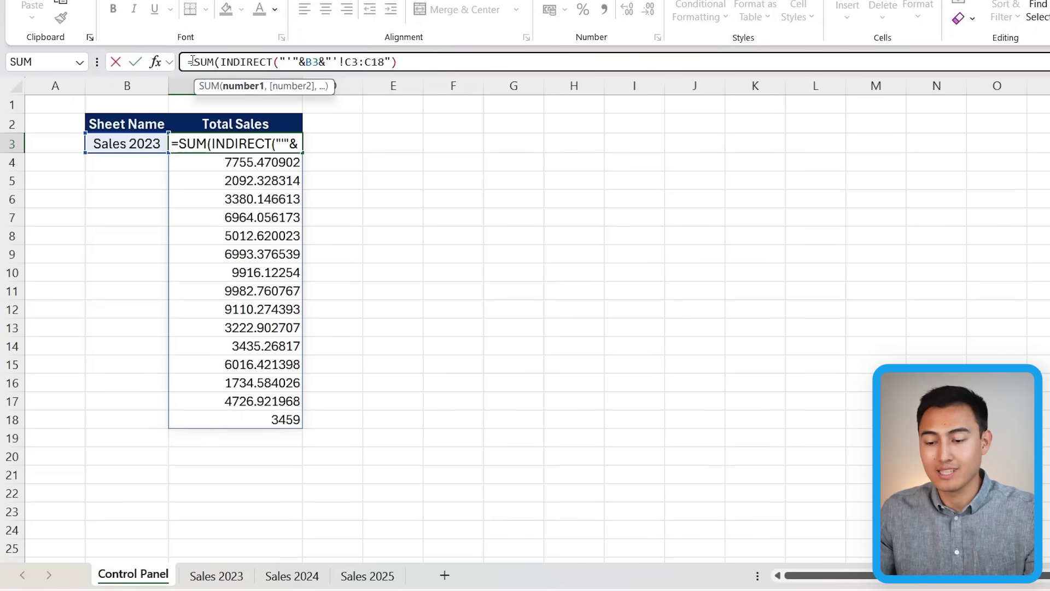
pyautogui.click(442, 62)
pyautogui.hotkey('ctrl', 'Return')
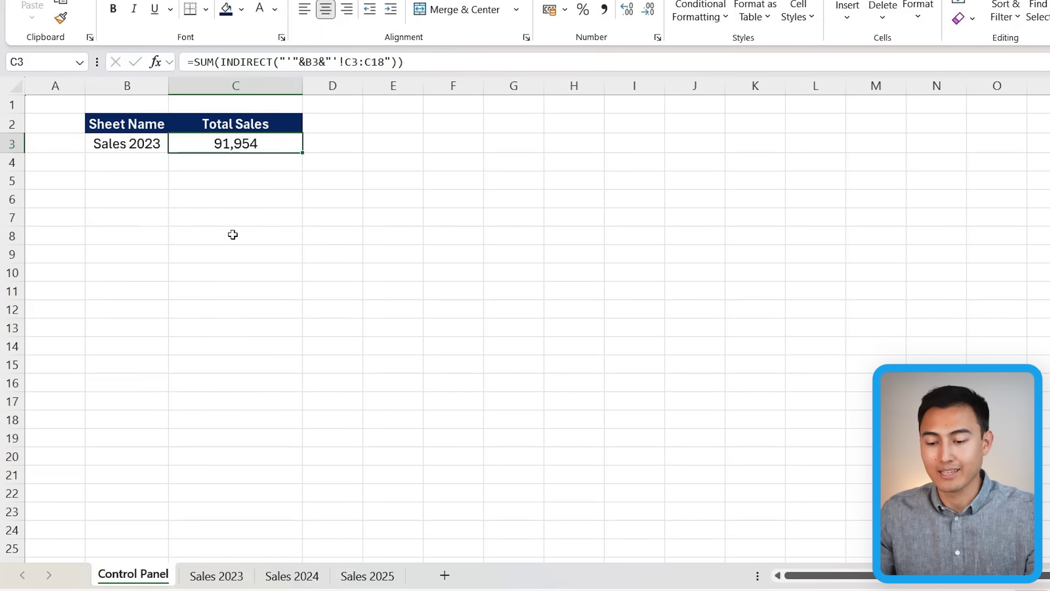
pyautogui.press('Left')
# Enter Sales 2024 in B3, updating the total to 159,709, and compare it with the Sales 2024 sheet.
pyautogui.write('Sale')
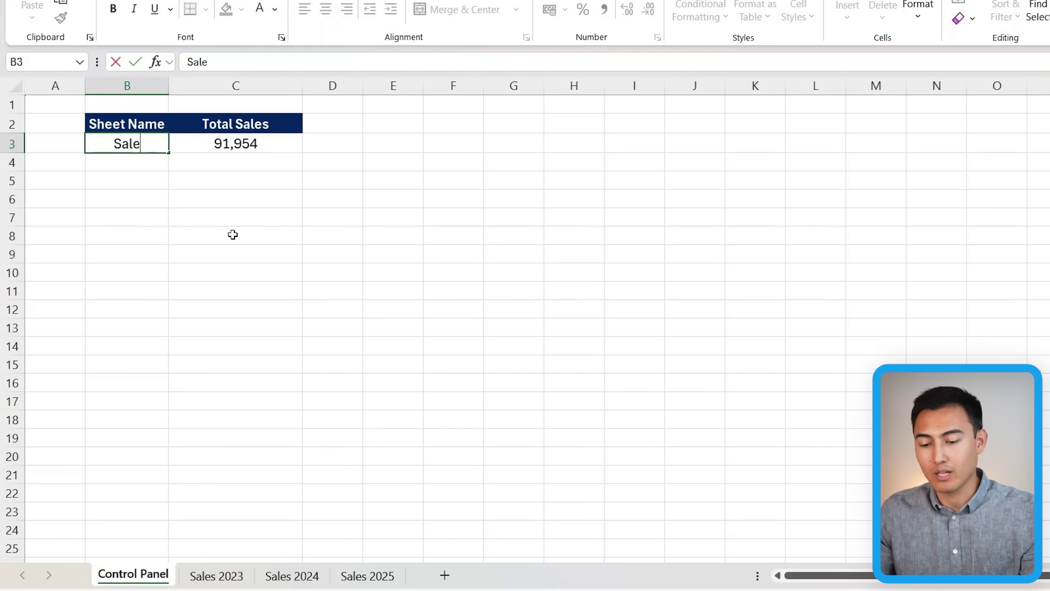
pyautogui.write('s 2024')
pyautogui.press('Return')
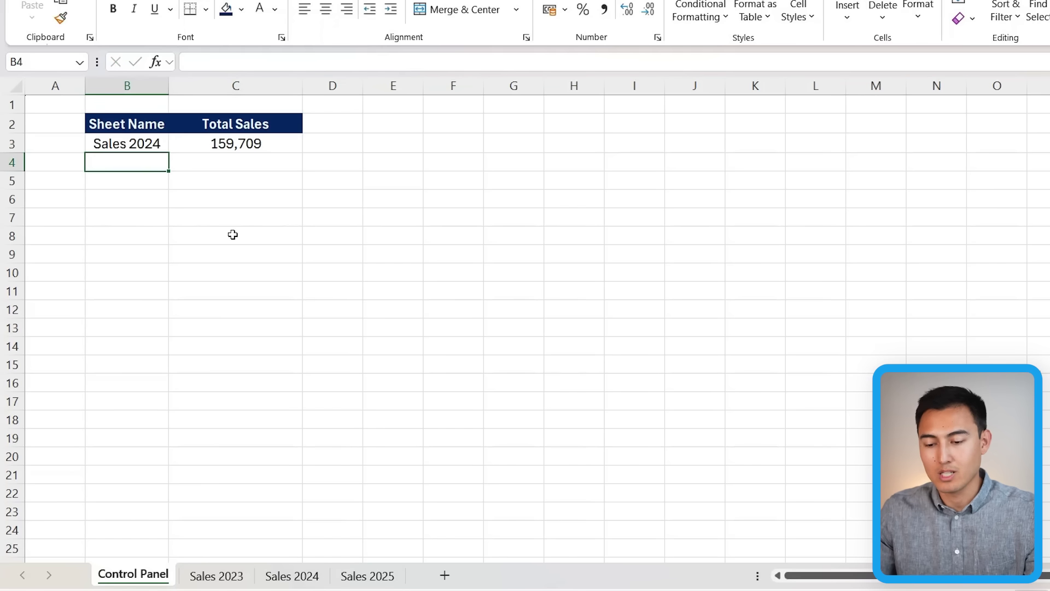
pyautogui.hotkey('ctrl', 'pagedown')
pyautogui.hotkey('ctrl', 'pagedown')
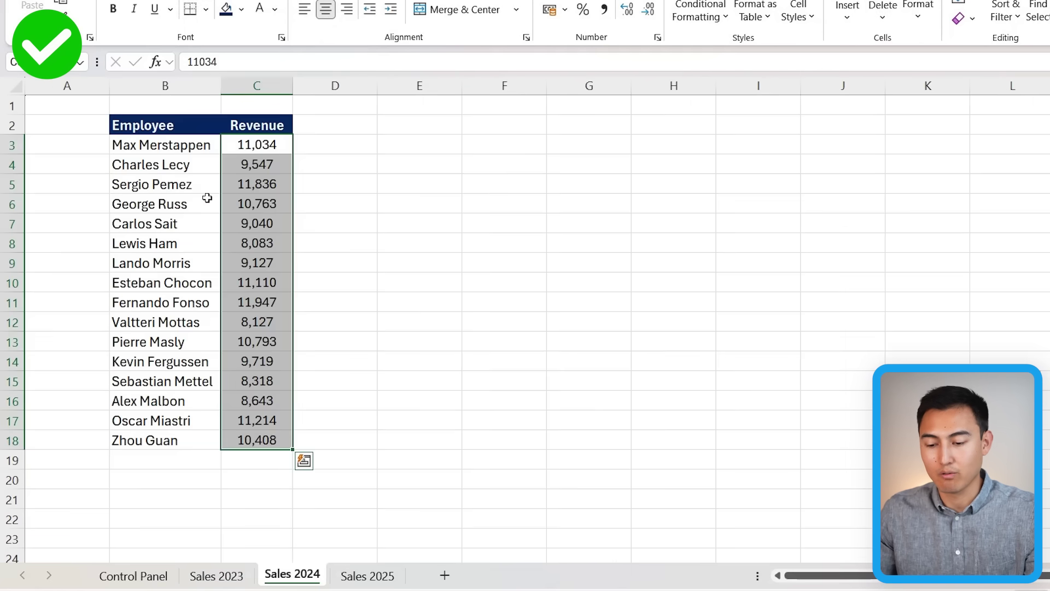
pyautogui.hotkey('ctrl', 'pageup')
pyautogui.hotkey('ctrl', 'pageup')
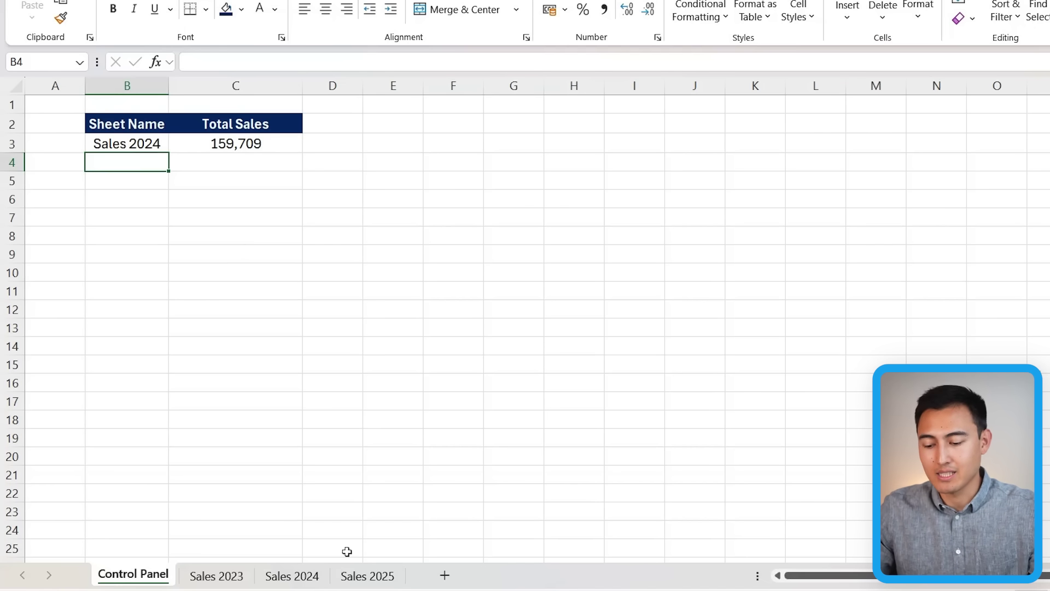
# Duplicate the Sales 2025 sheet and rename the copy Sales 2026.
pyautogui.click(367, 576)
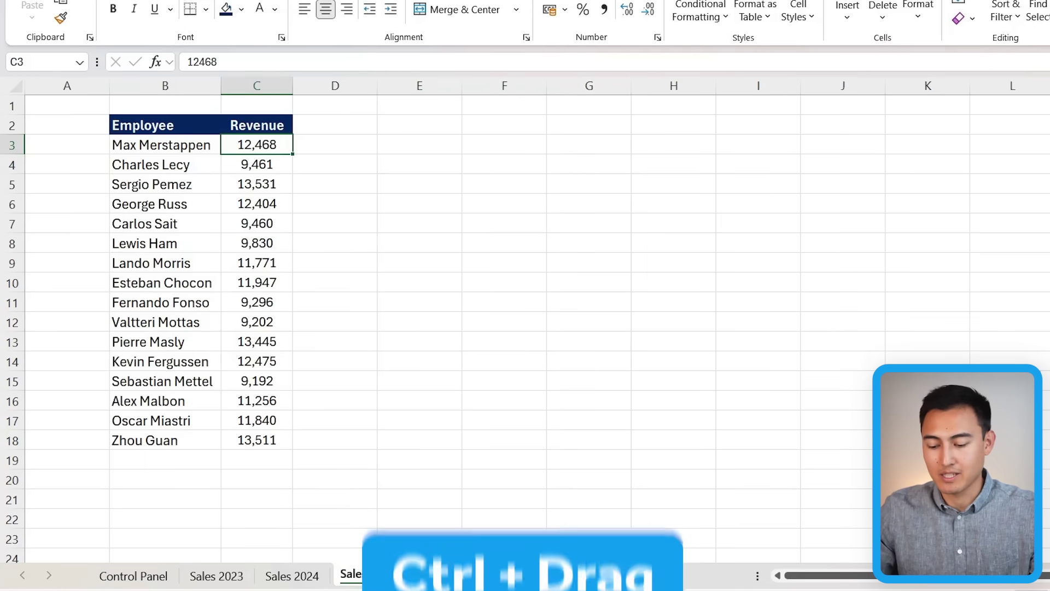
pyautogui.moveTo(368, 576); pyautogui.dragTo(444, 580)
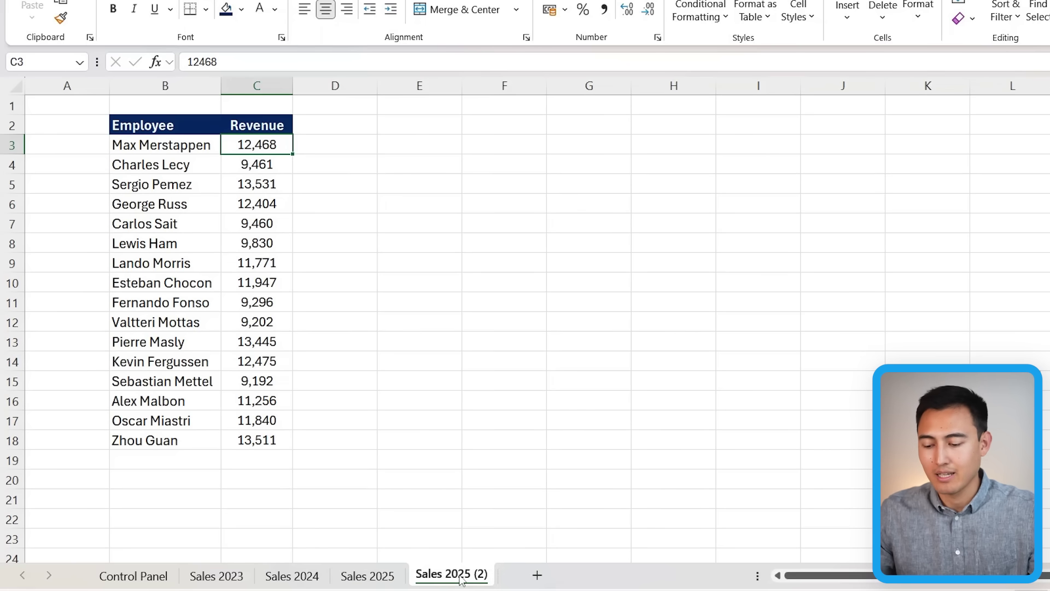
pyautogui.doubleClick(459, 580)
pyautogui.click(464, 575)
pyautogui.press('BackSpace')
pyautogui.press('BackSpace')
pyautogui.press('BackSpace')
pyautogui.press('BackSpace')
pyautogui.press('BackSpace')
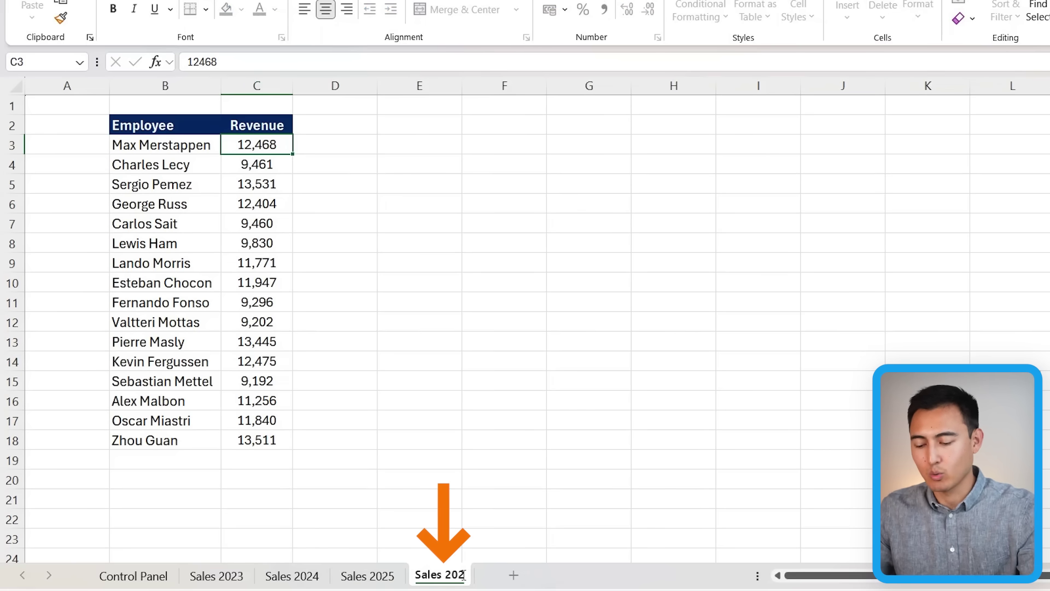
pyautogui.write('6')
# Set revenue cell C18 on Sales 2026 to 100000.
pyautogui.click(255, 441)
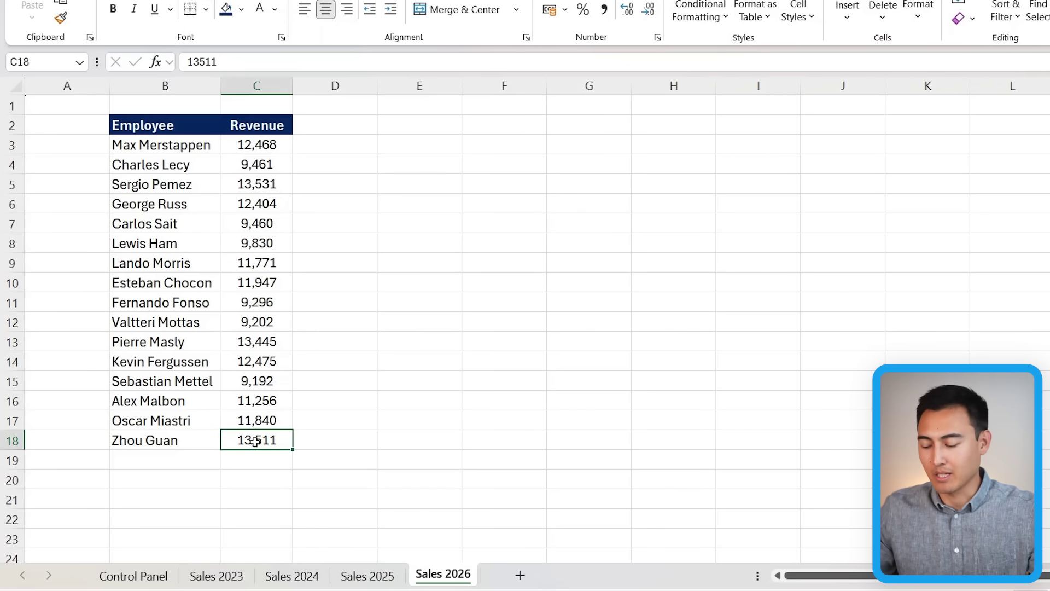
pyautogui.doubleClick(255, 441)
pyautogui.press('BackSpace')
pyautogui.press('BackSpace')
pyautogui.press('BackSpace')
pyautogui.press('BackSpace')
pyautogui.press('BackSpace')
pyautogui.write('100000')
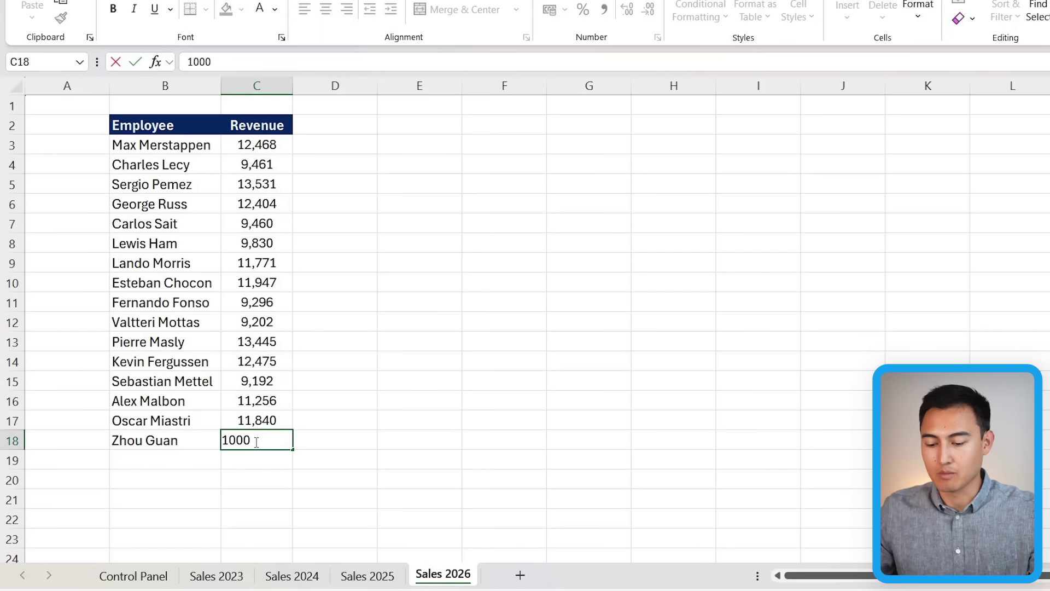
pyautogui.press('Return')
# Change Control Panel B3 to Sales 2026 and check C3's total reads 267,578.
pyautogui.hotkey('ctrl', 'pageup')
pyautogui.hotkey('ctrl', 'pageup')
pyautogui.hotkey('ctrl', 'pageup')
pyautogui.hotkey('ctrl', 'pageup')
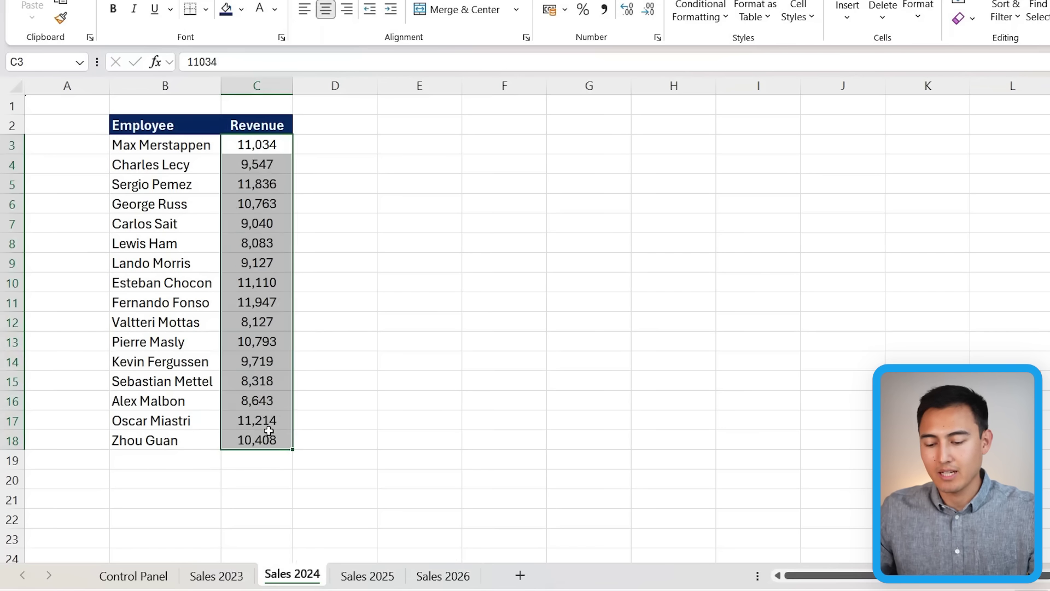
pyautogui.press('Up')
pyautogui.press('F2')
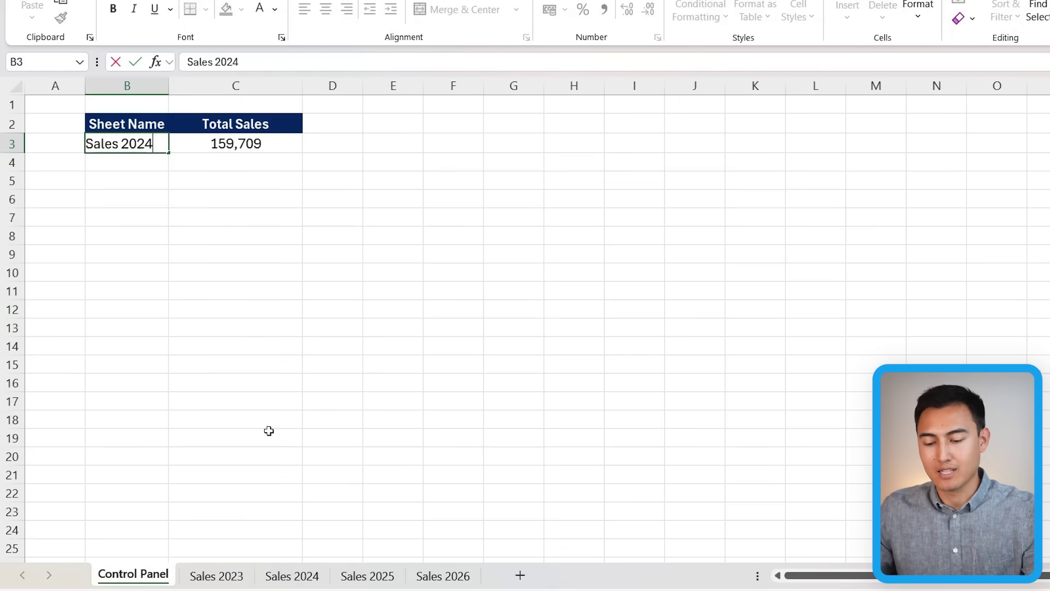
pyautogui.press('BackSpace')
pyautogui.write('6')
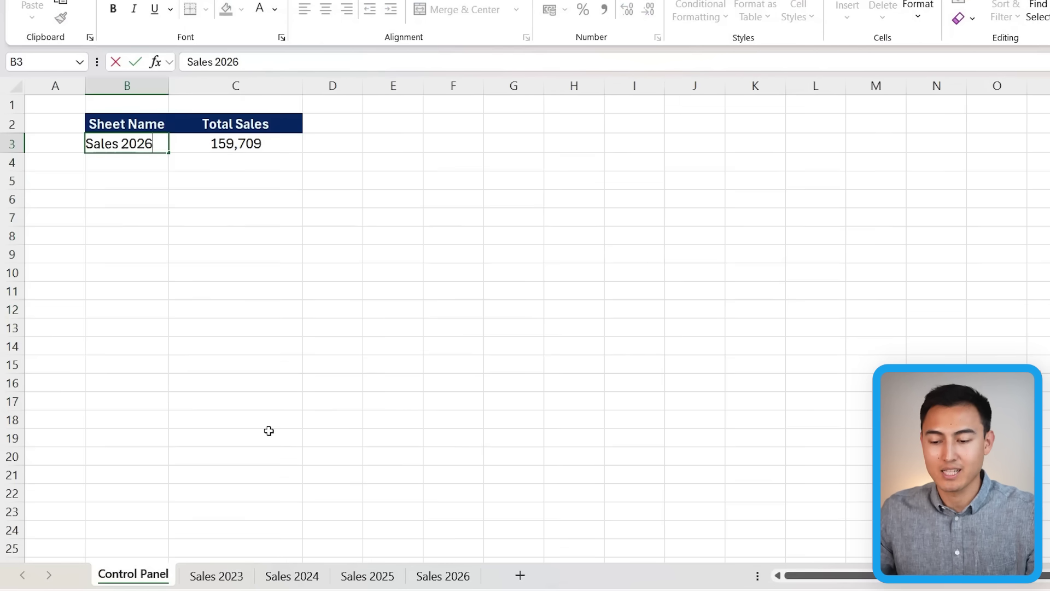
pyautogui.press('Return')
pyautogui.press('Up')
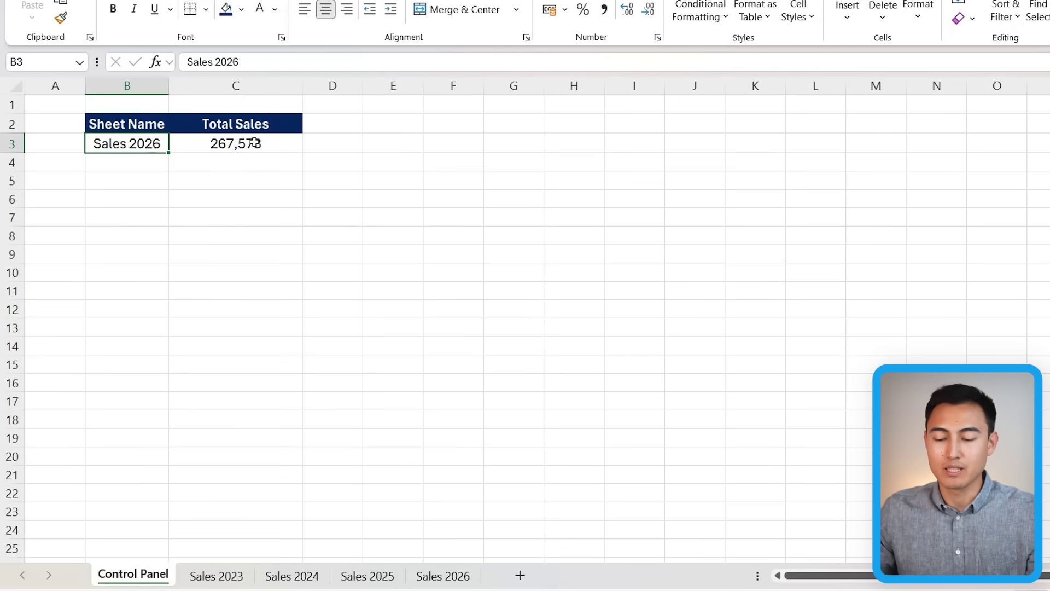
pyautogui.press('Right')
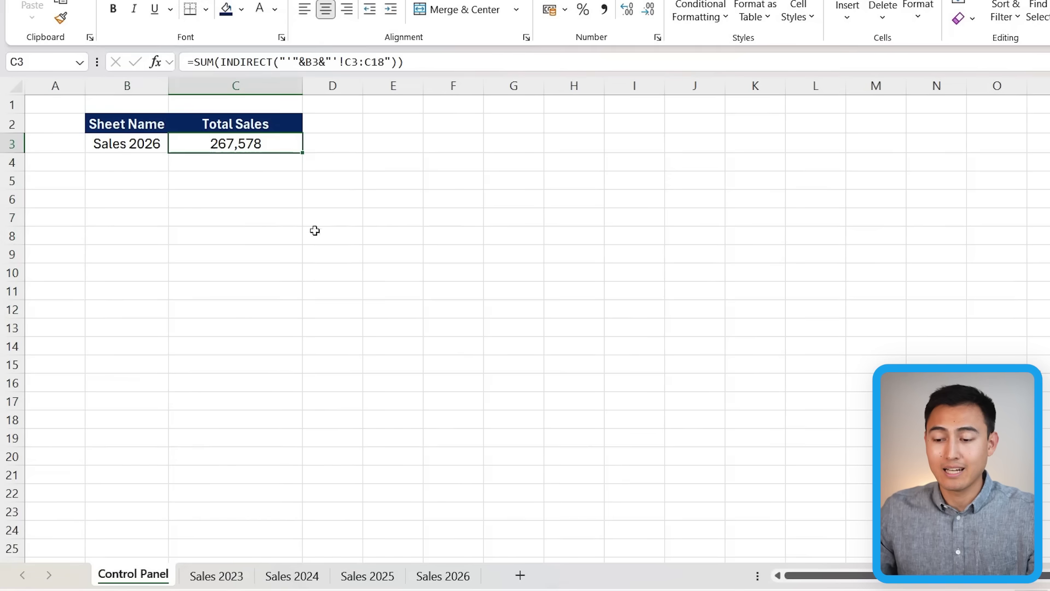